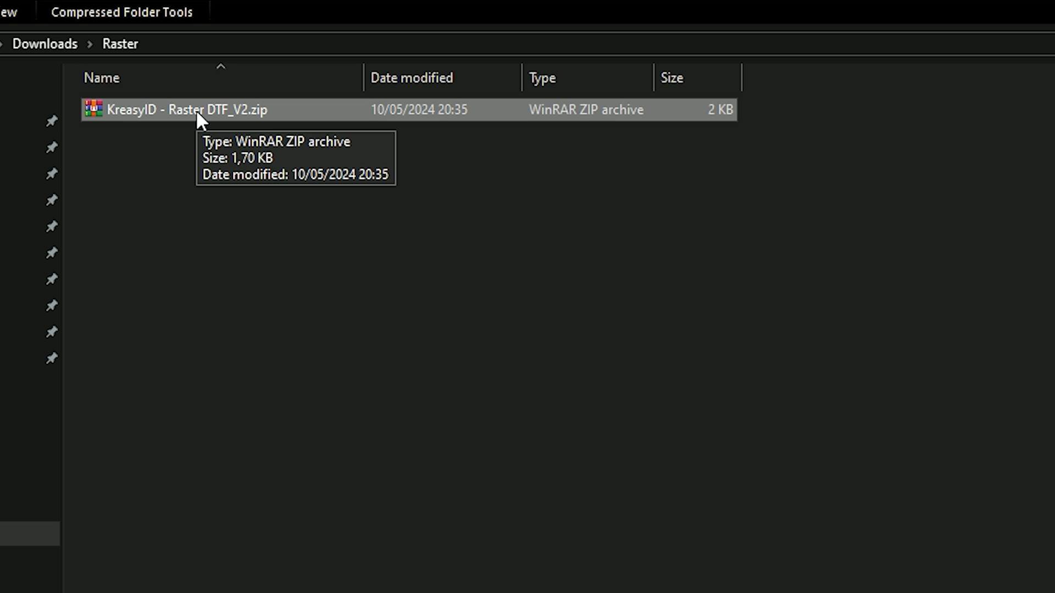
Step: Extract the KreasyID - Raster DTF_V2.zip archive into its own folder and open that folder
right_click(195, 109)
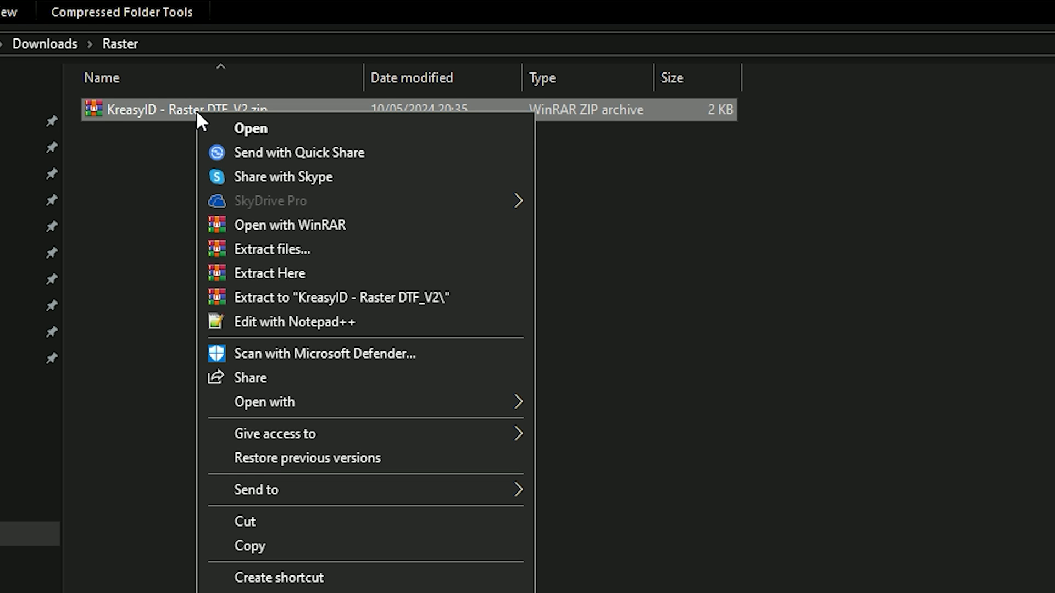
click(308, 301)
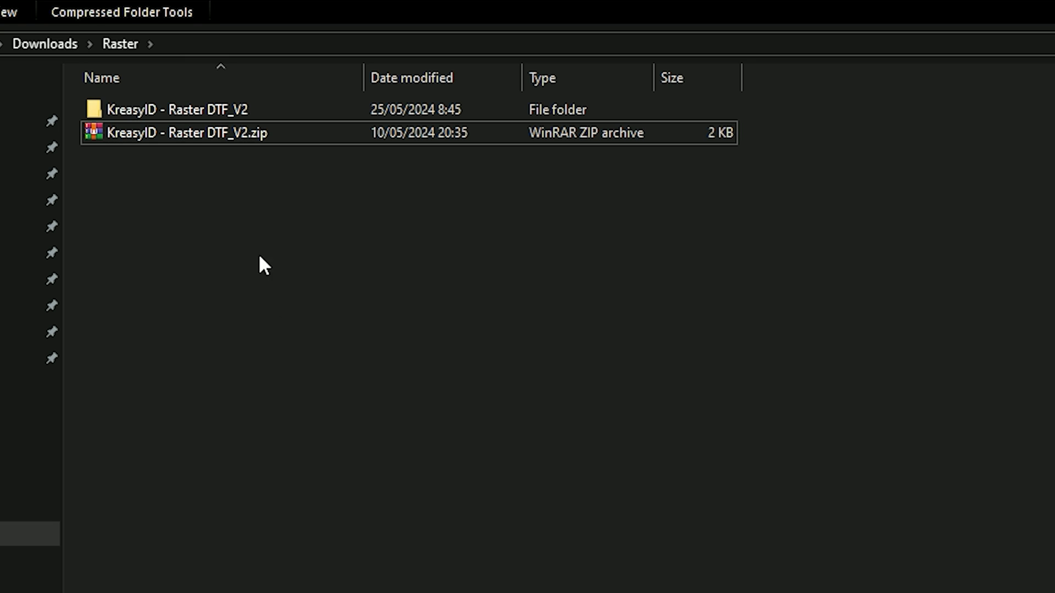
double_click(170, 109)
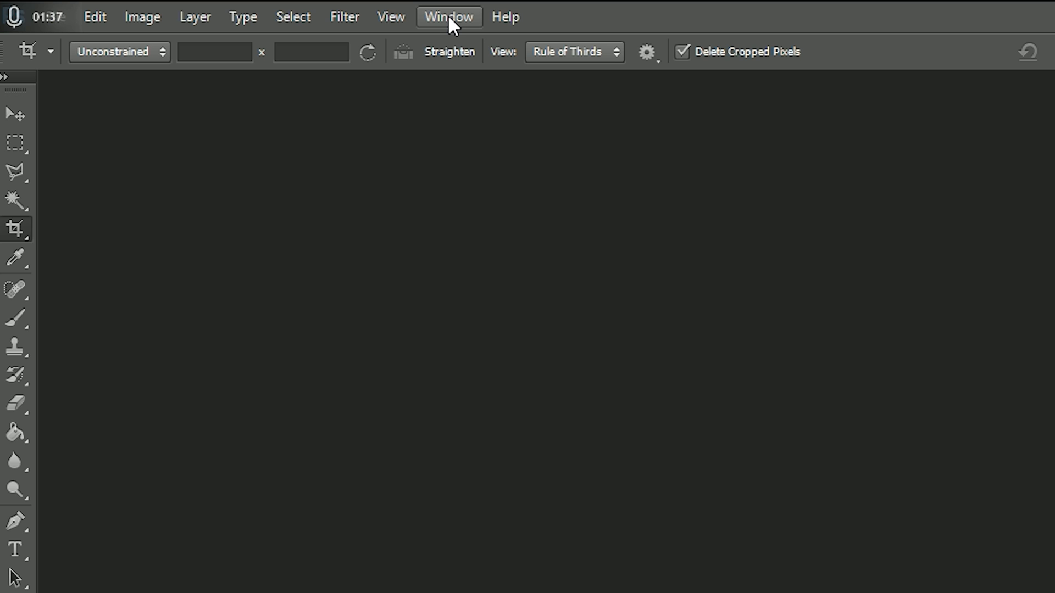
Step: Switch to Photoshop and turn the Actions panel off and back on so it is displayed
click(228, 10)
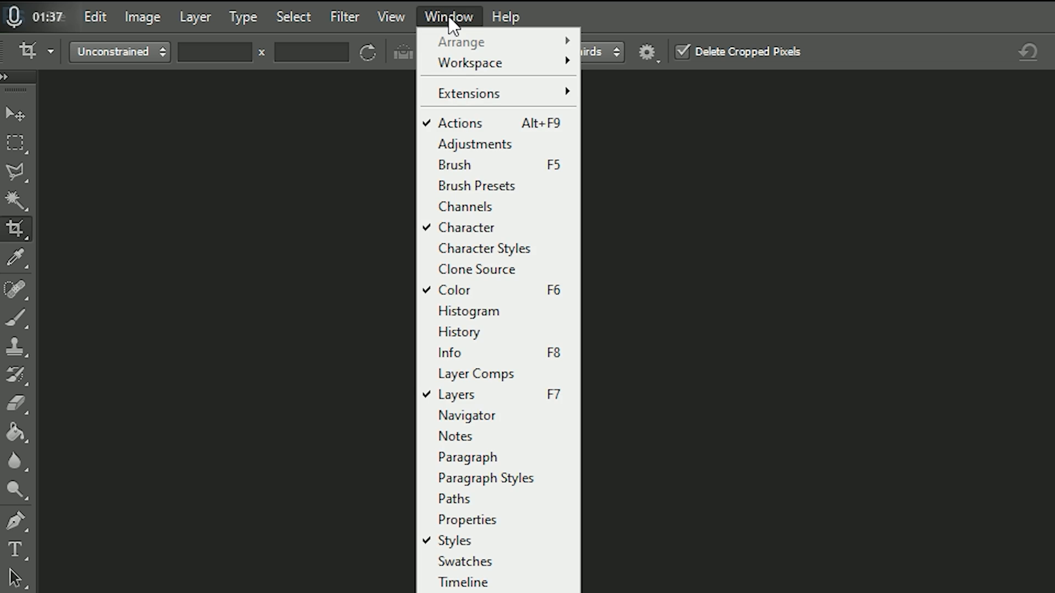
click(488, 124)
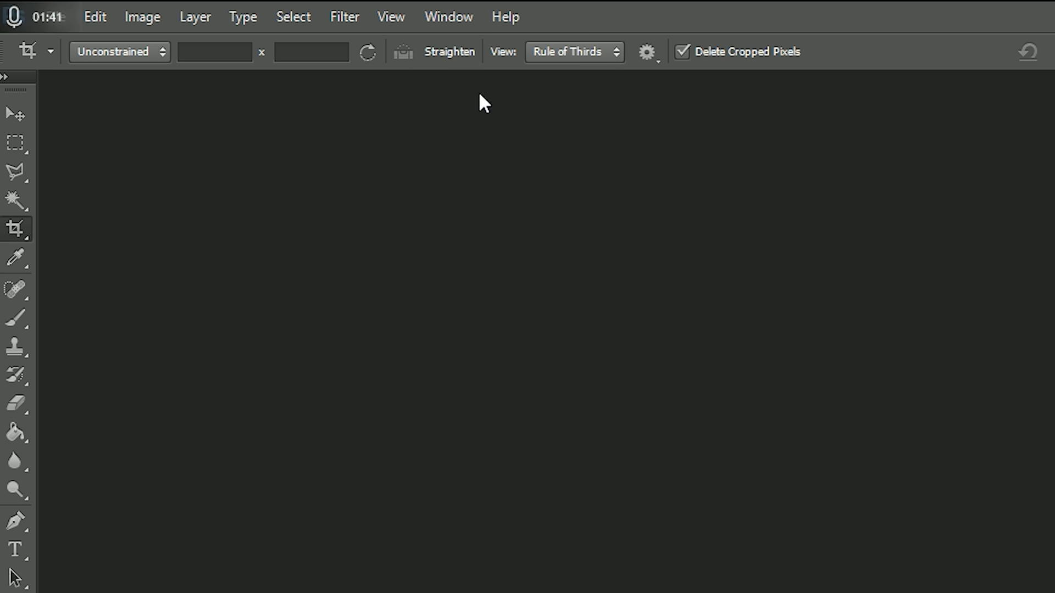
click(450, 17)
click(480, 124)
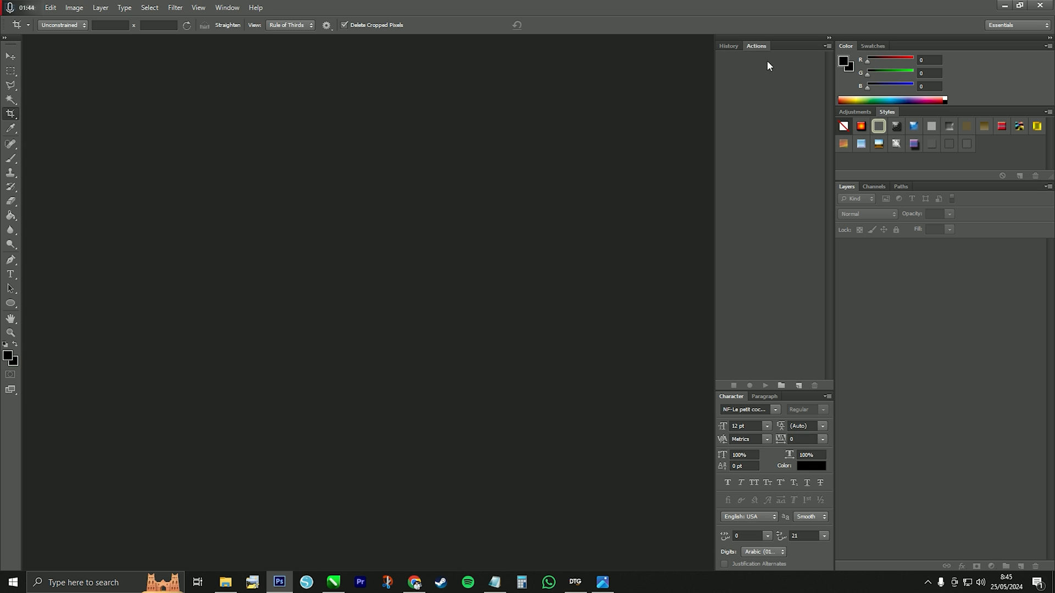
Step: Load the Raster DTF KreasyID.atn action file into Photoshop from the extracted KreasyID - Raster DTF_V2 folder
click(227, 582)
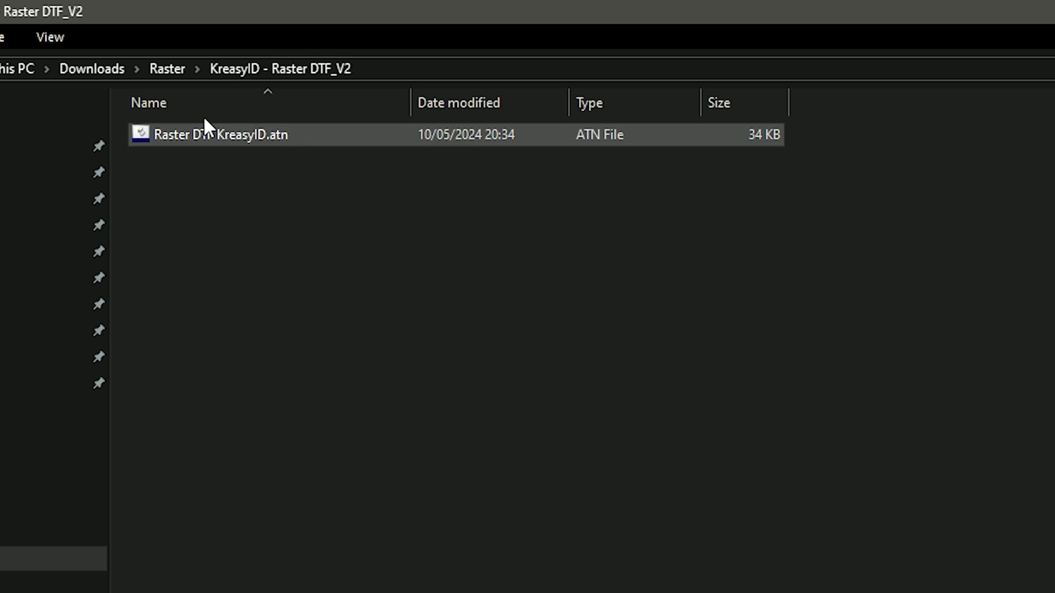
key(BackSpace)
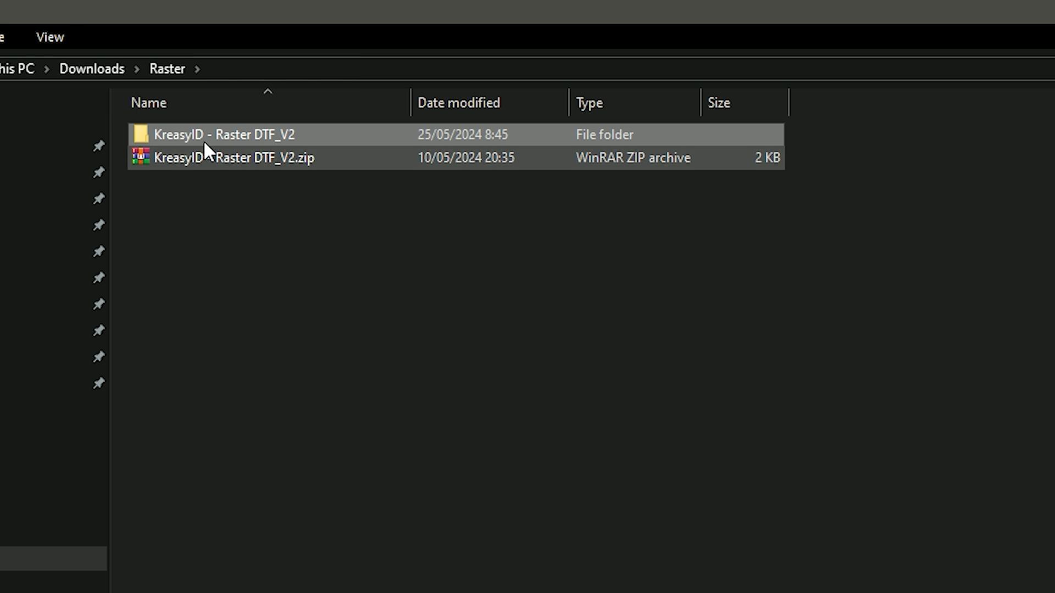
double_click(225, 133)
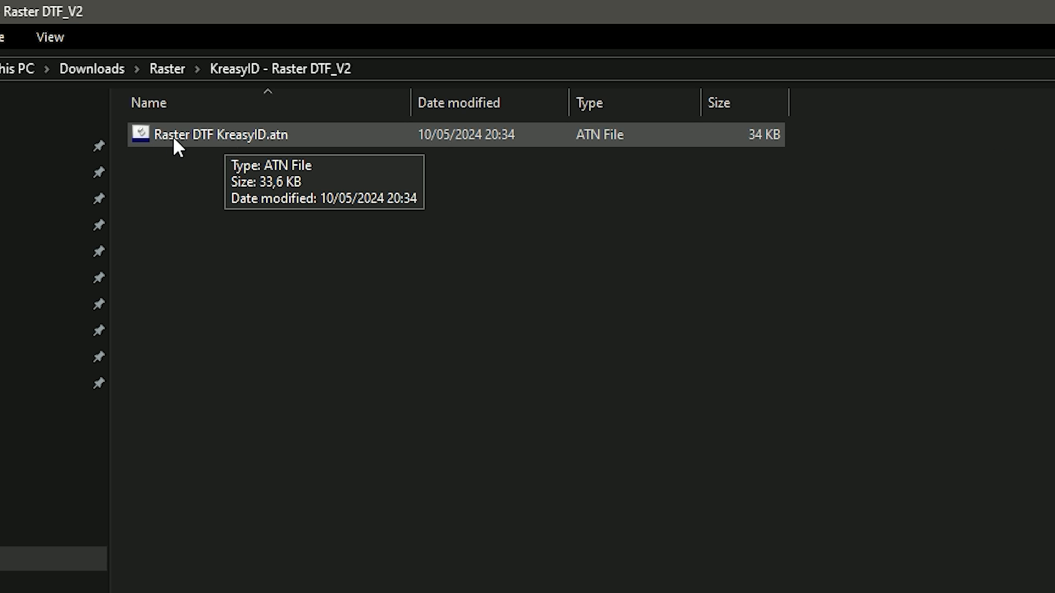
double_click(249, 128)
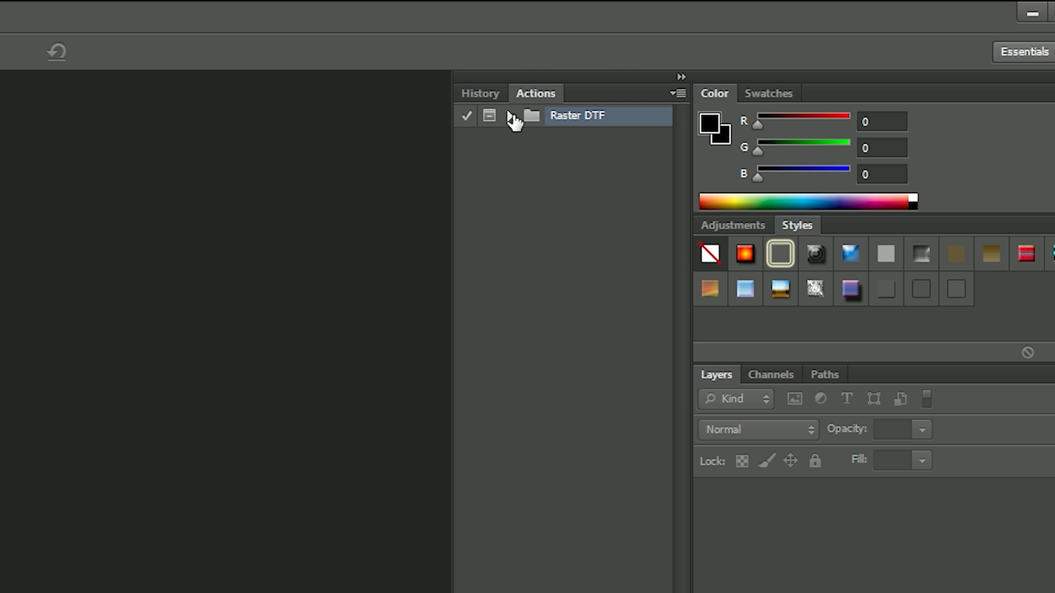
Step: Expand the Raster DTF action set to review its raster actions from 35 to 60 LPI
click(744, 57)
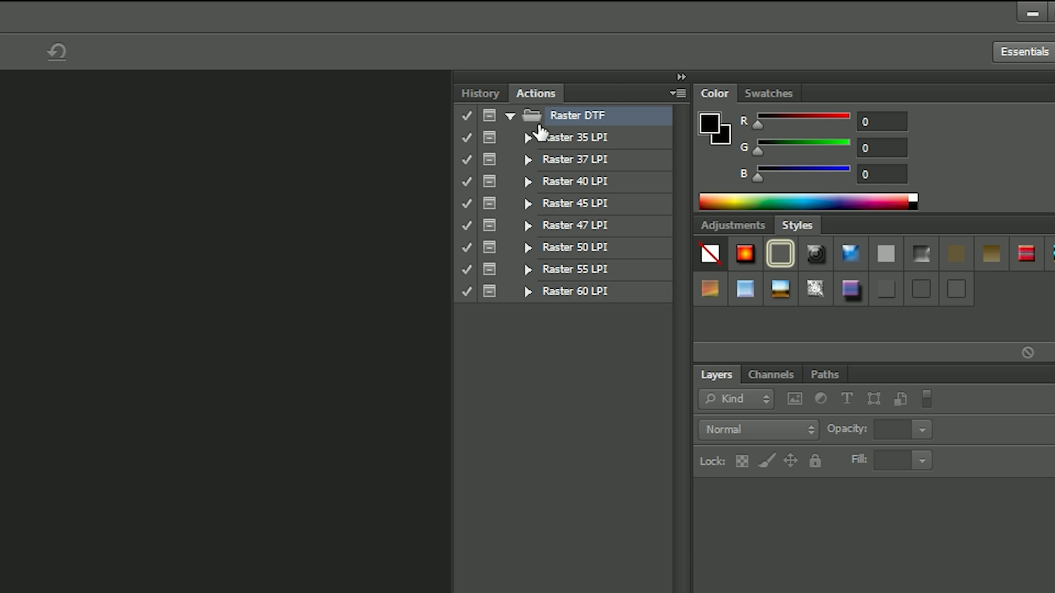
click(584, 144)
click(607, 292)
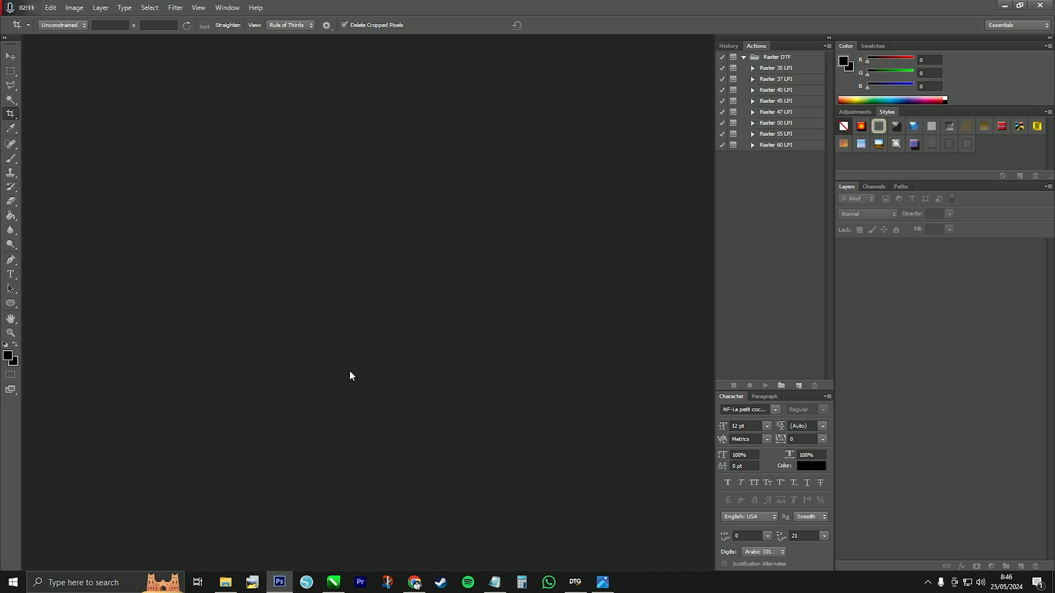
Step: Switch to Chrome and browse the Pinterest home feed for artwork suitable for rastering
mouse_move(230, 577)
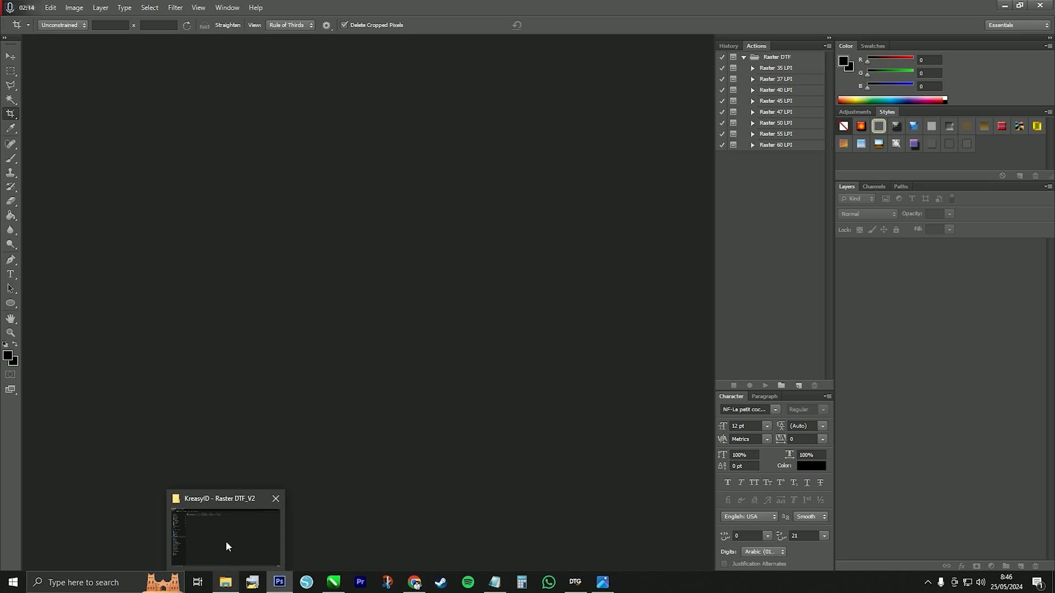
click(414, 582)
scroll(454, 283, down, 15)
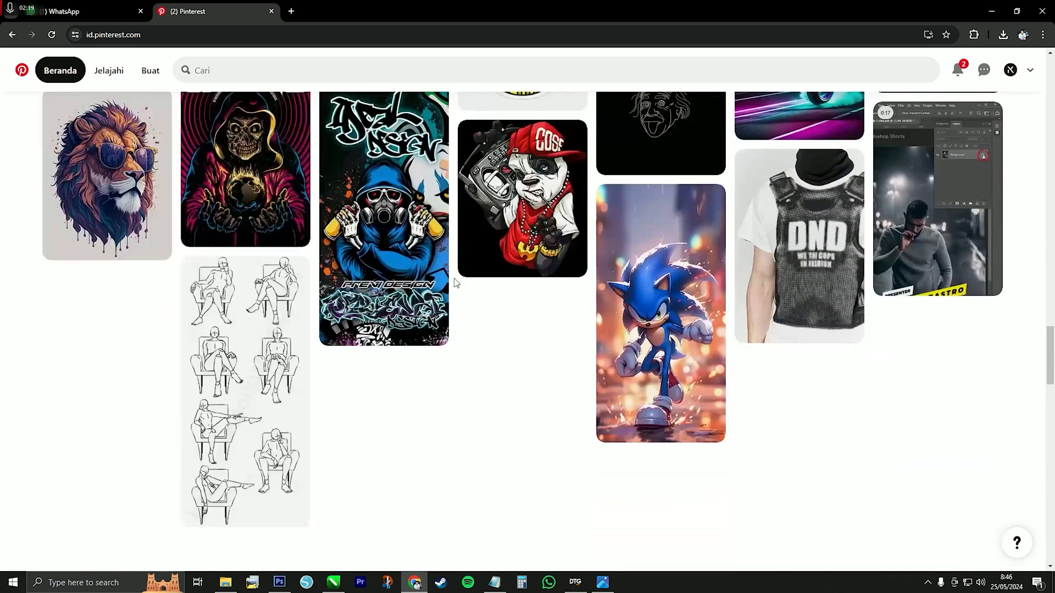
scroll(454, 283, down, 5)
scroll(455, 283, up, 2)
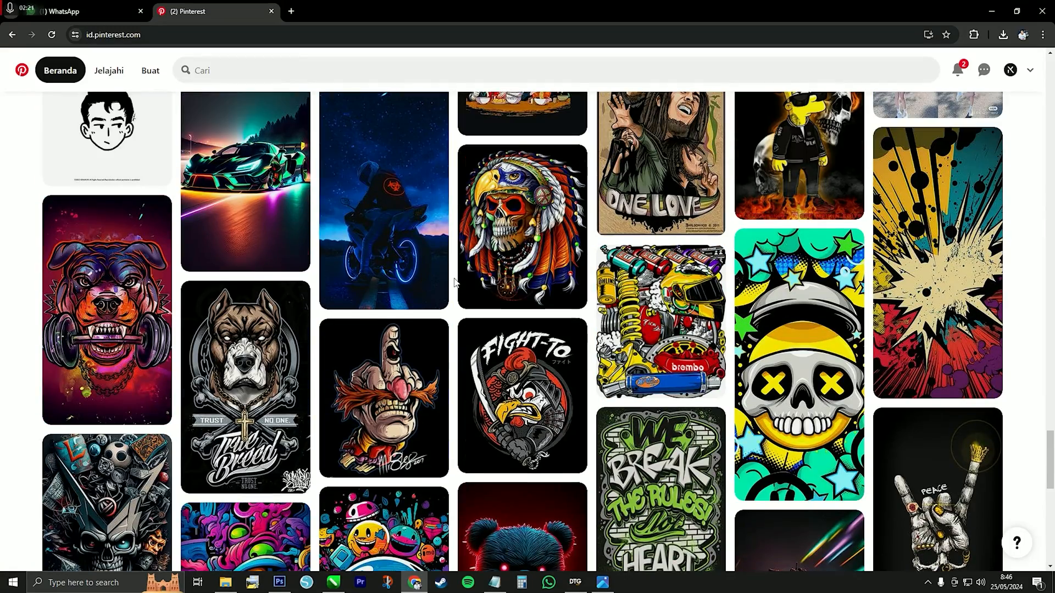
scroll(455, 283, up, 5)
scroll(454, 283, down, 6)
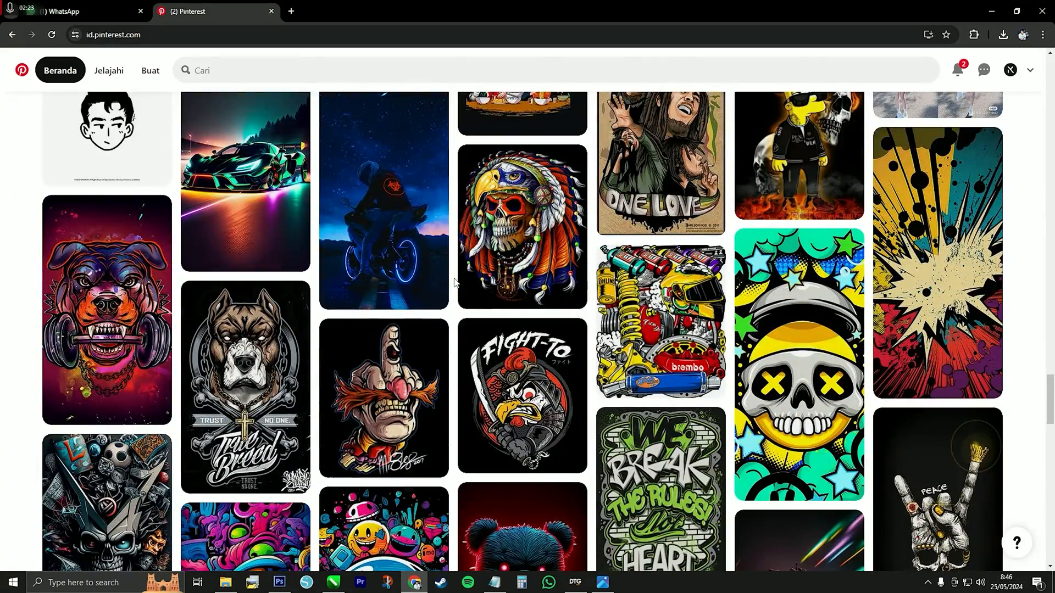
scroll(454, 283, down, 12)
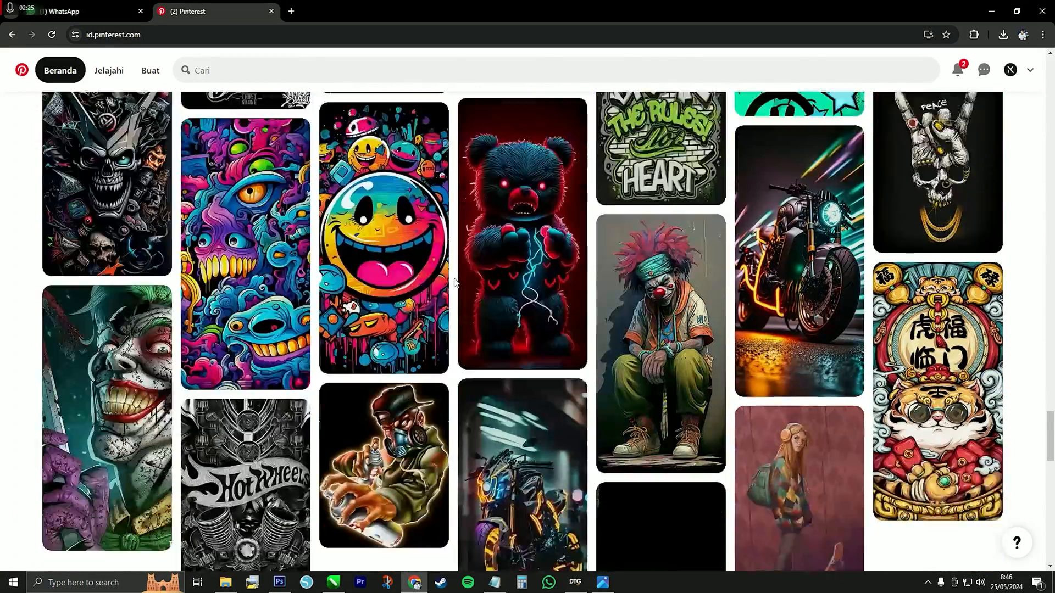
scroll(455, 282, down, 10)
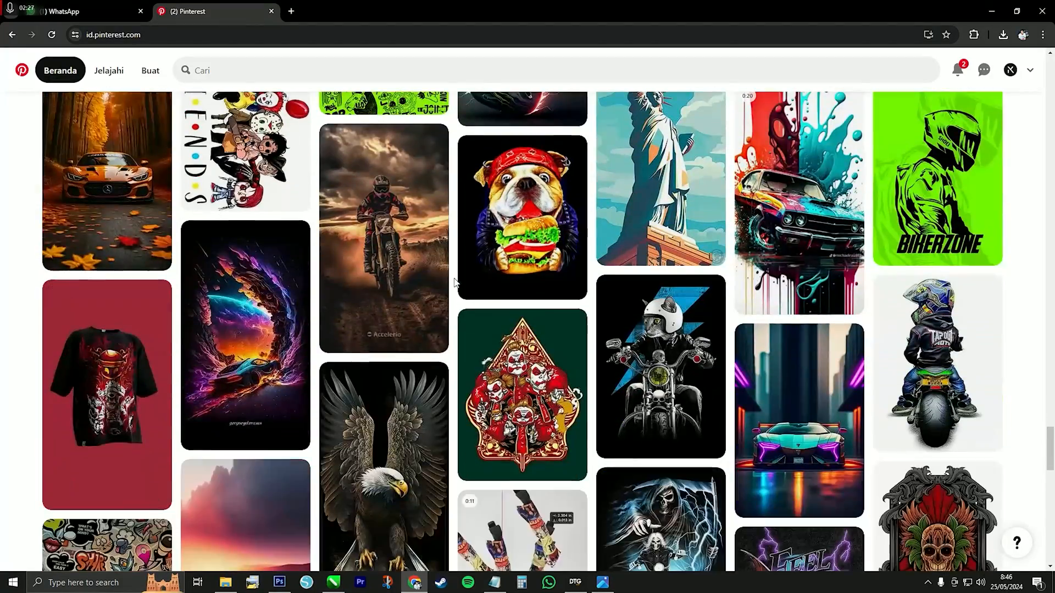
scroll(455, 282, down, 5)
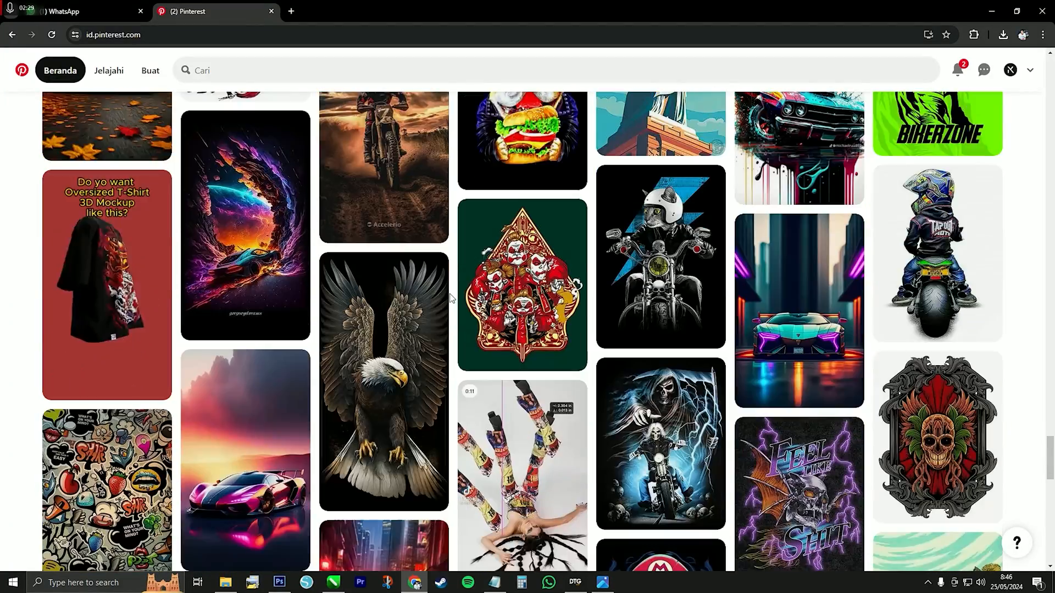
scroll(453, 379, down, 3)
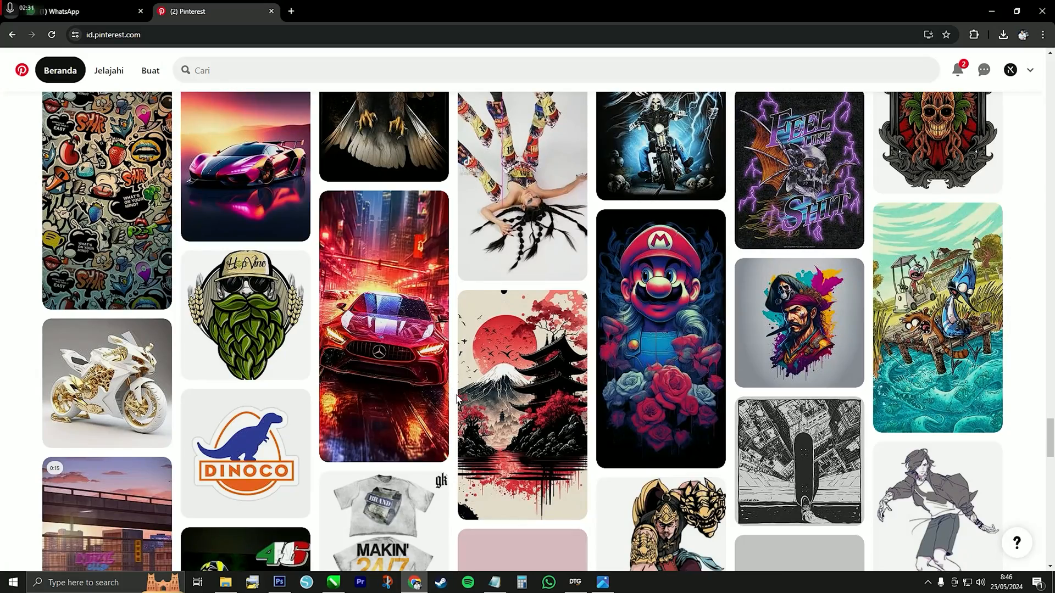
scroll(458, 398, down, 15)
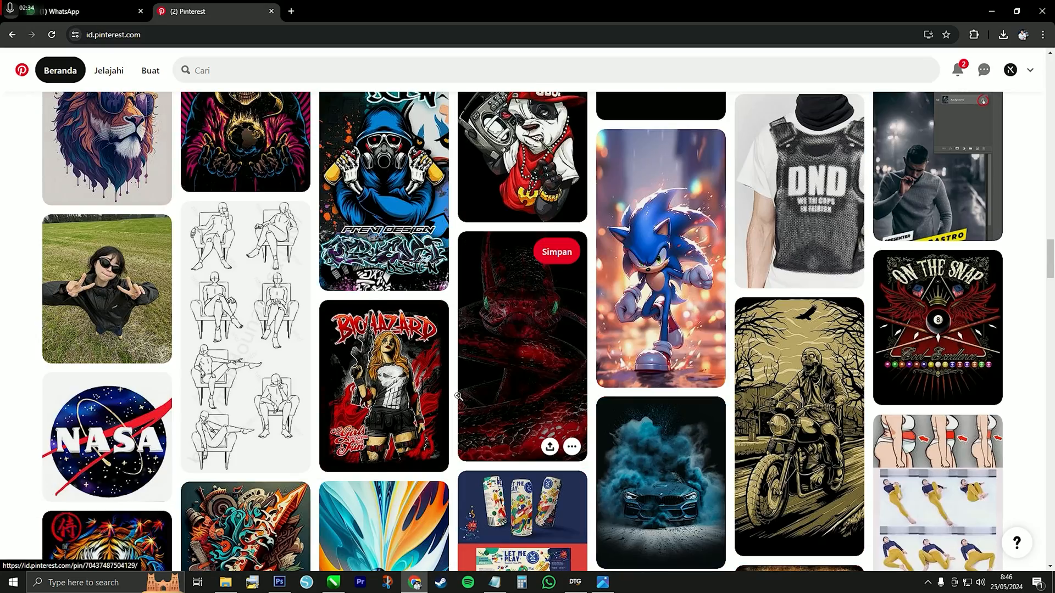
scroll(457, 395, up, 10)
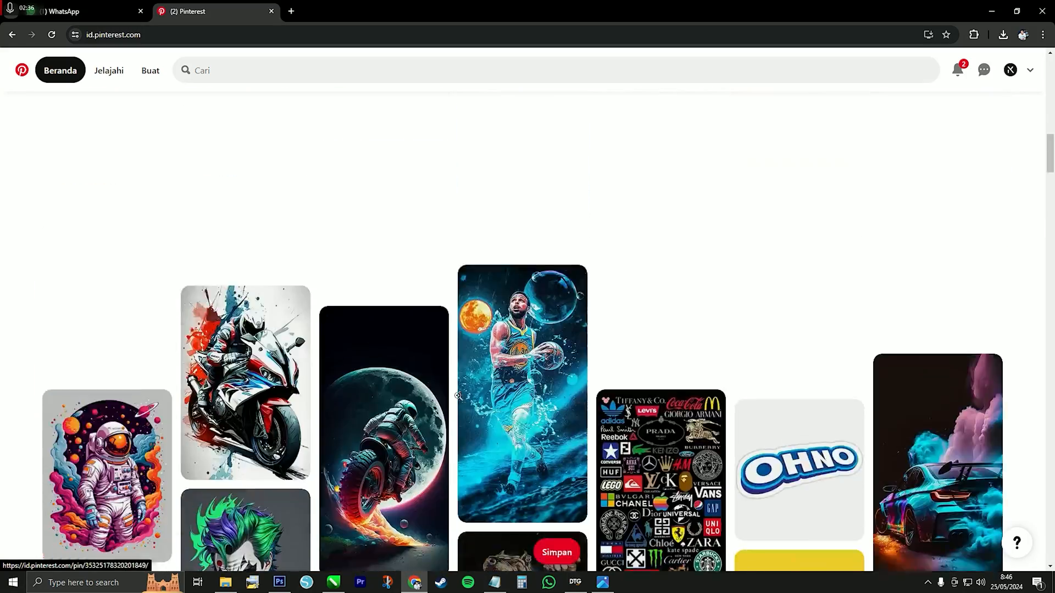
scroll(458, 395, down, 3)
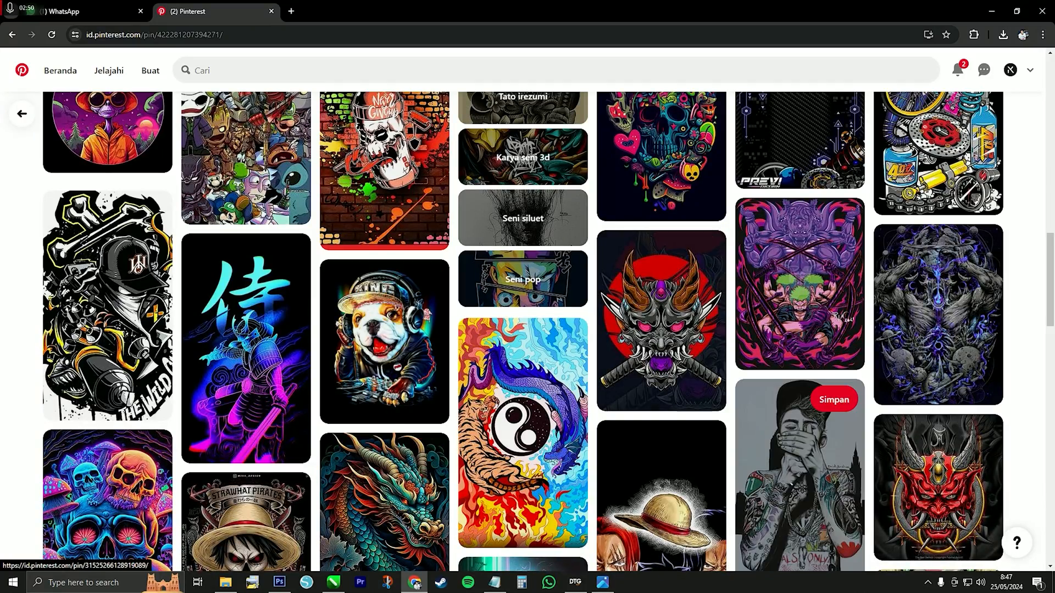
Step: Find the DJ bulldog with the KING cap among the related pins and save its full-size image to Downloads as "raster 1"
scroll(734, 511, down, 2)
scroll(734, 511, down, 3)
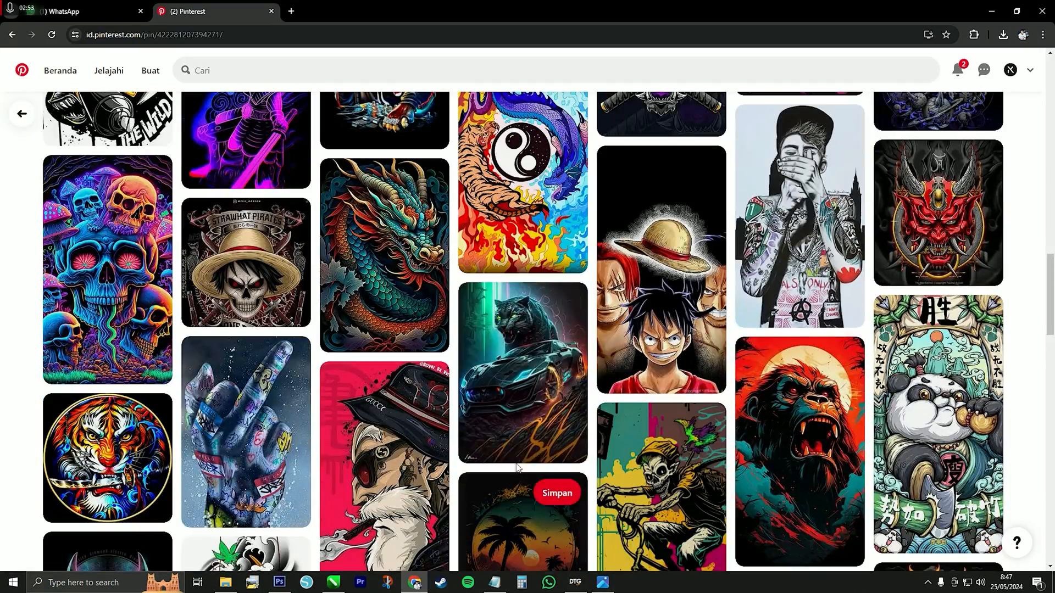
scroll(513, 396, down, 10)
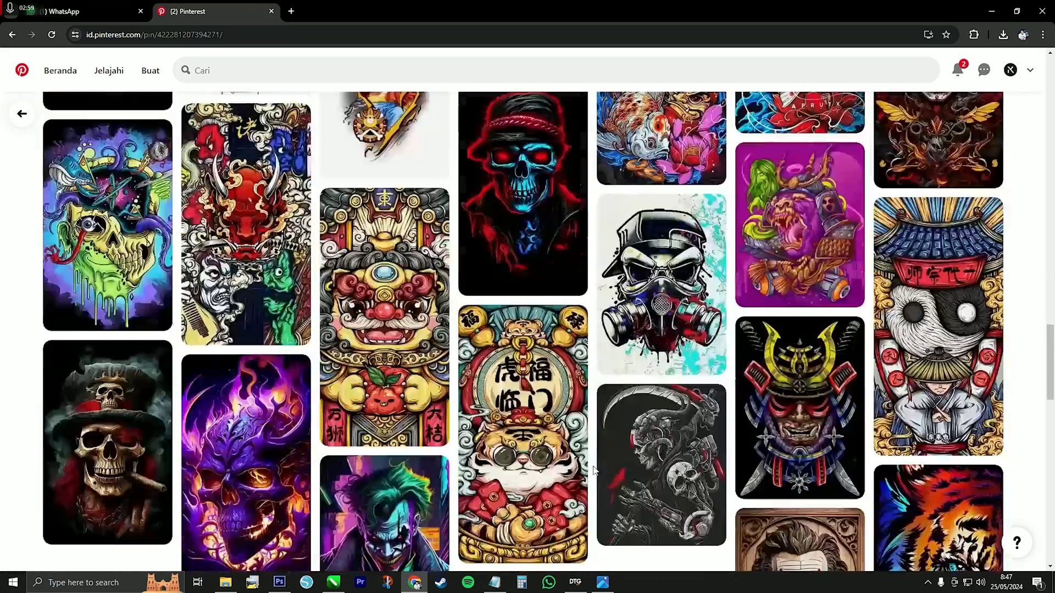
scroll(593, 469, down, 10)
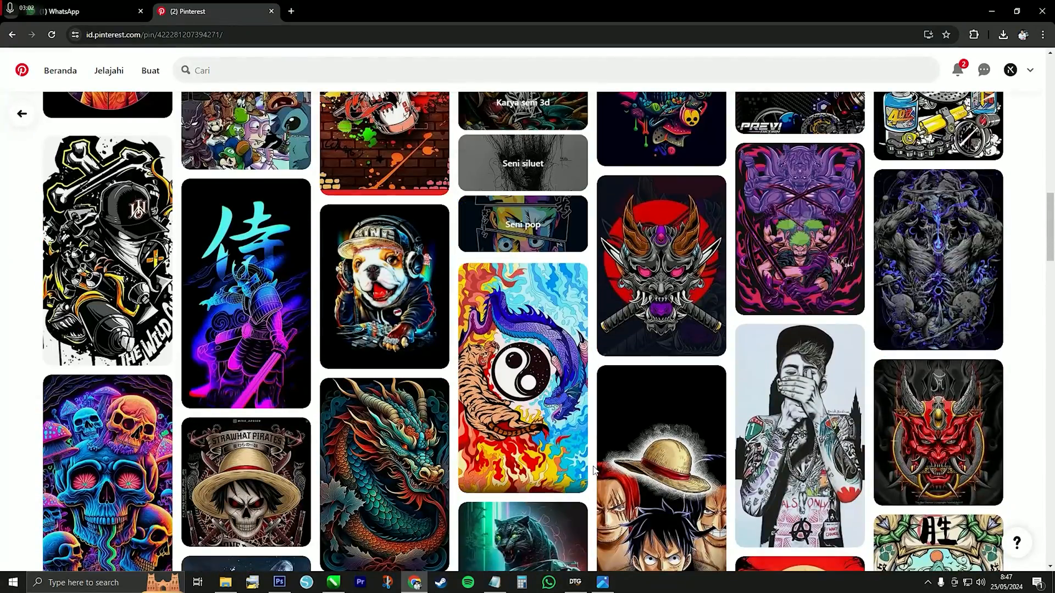
click(371, 281)
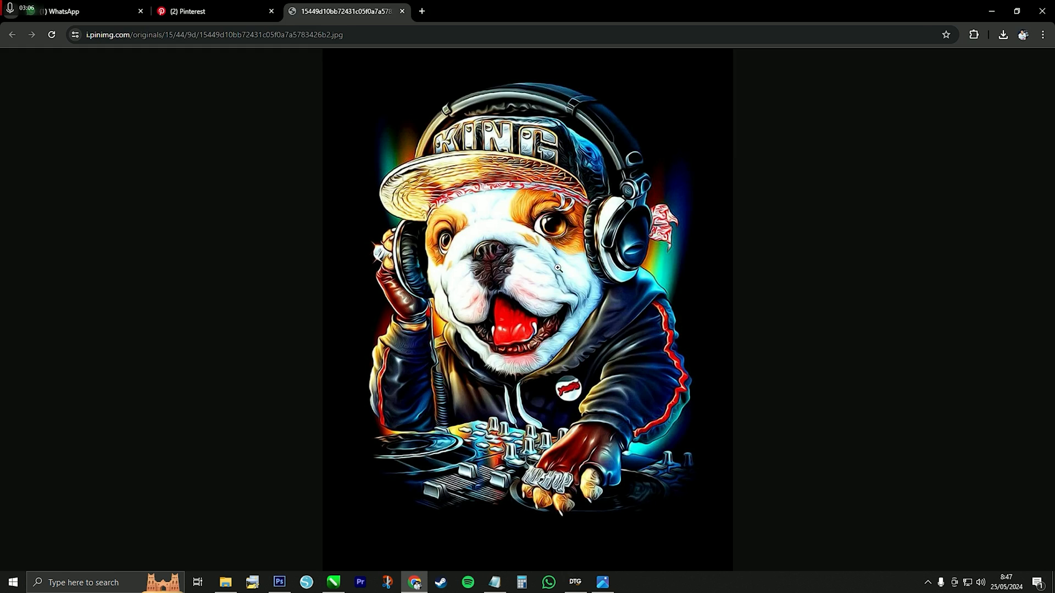
right_click(556, 266)
click(587, 290)
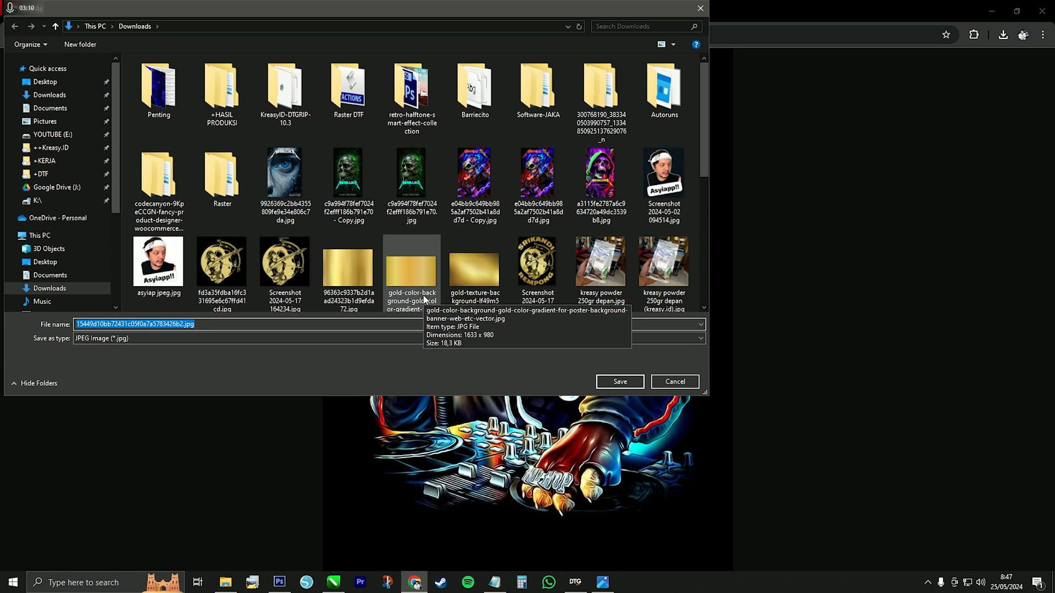
text(raster 1)
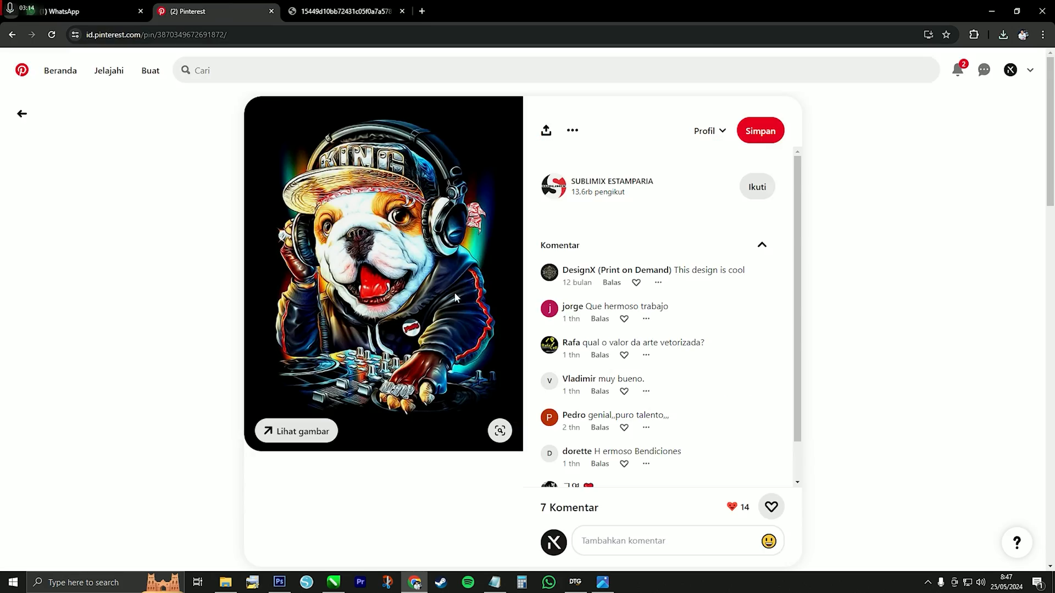
Step: Browse the pins related to the DJ bulldog for a second piece of artwork
scroll(648, 347, down, 8)
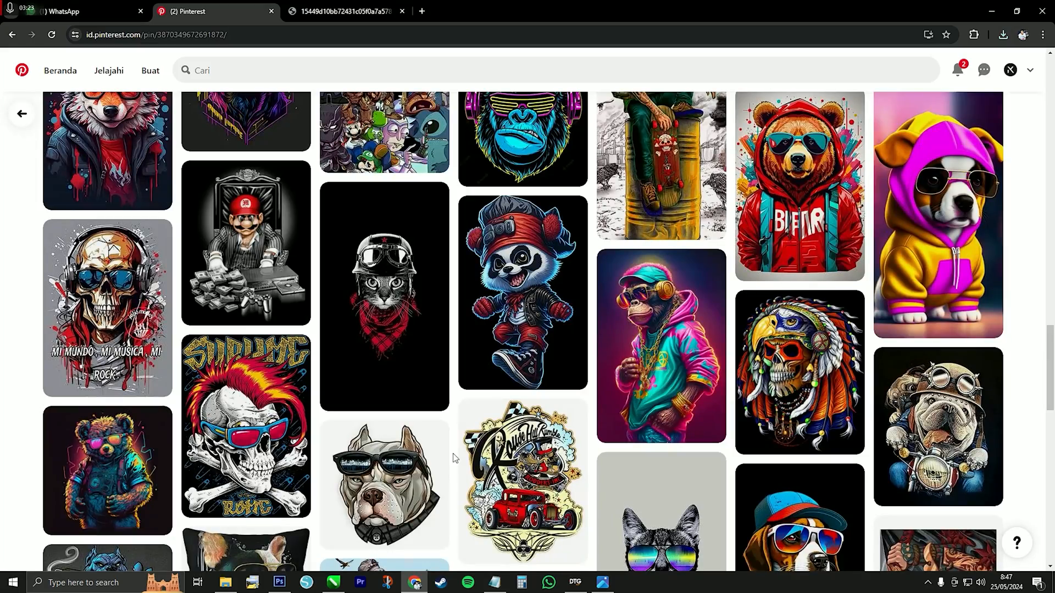
scroll(455, 457, down, 4)
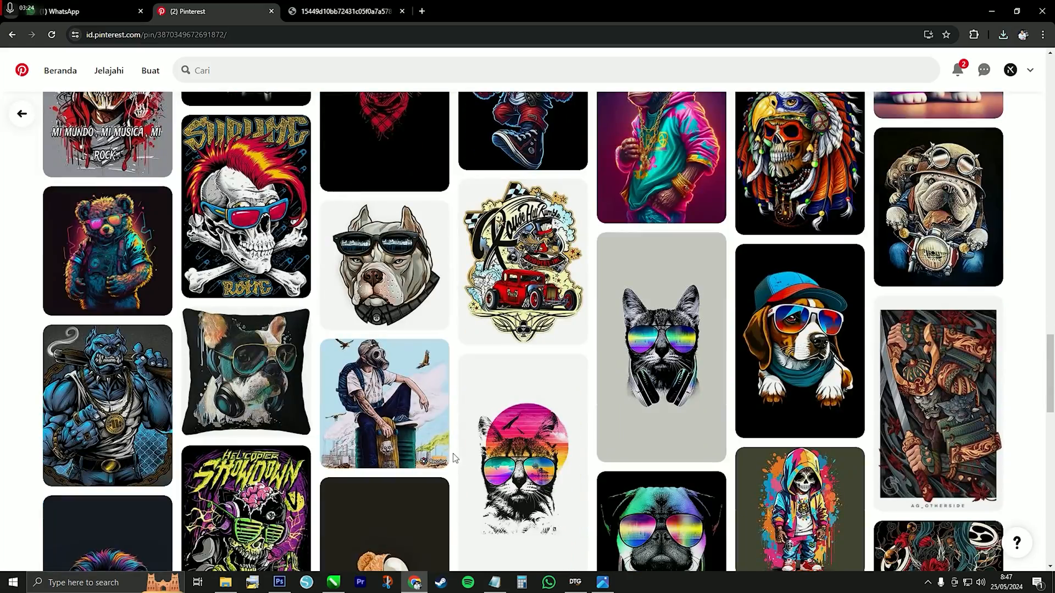
scroll(455, 458, down, 12)
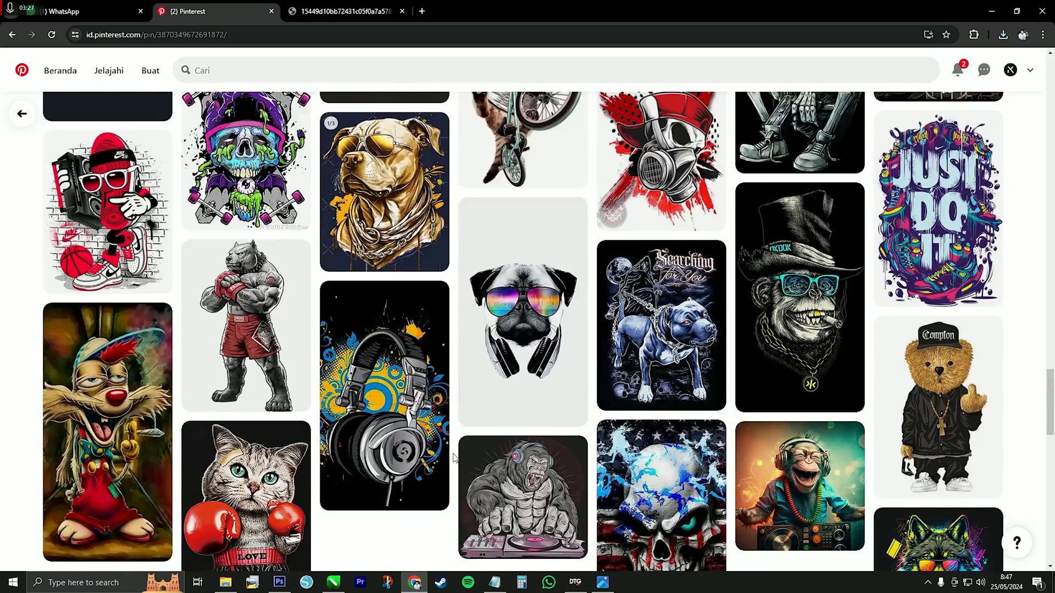
scroll(455, 458, down, 3)
scroll(455, 457, down, 5)
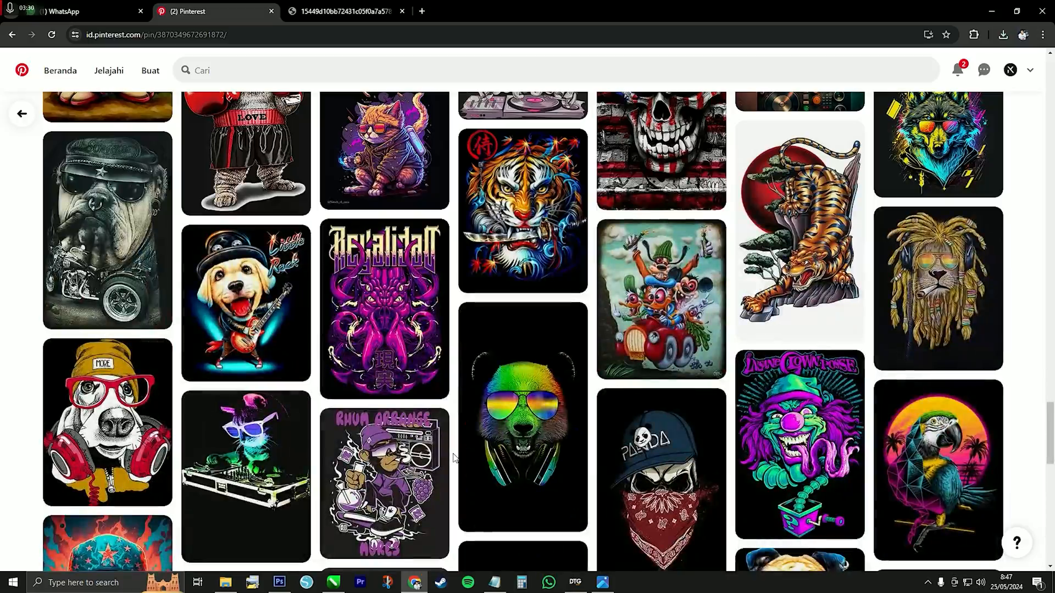
scroll(455, 458, down, 4)
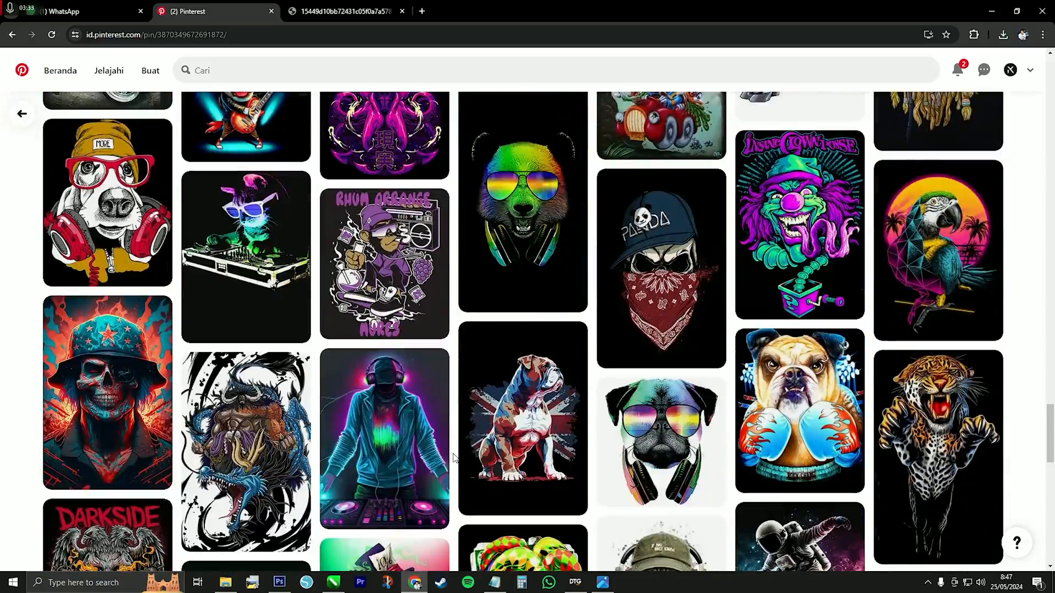
scroll(455, 458, down, 5)
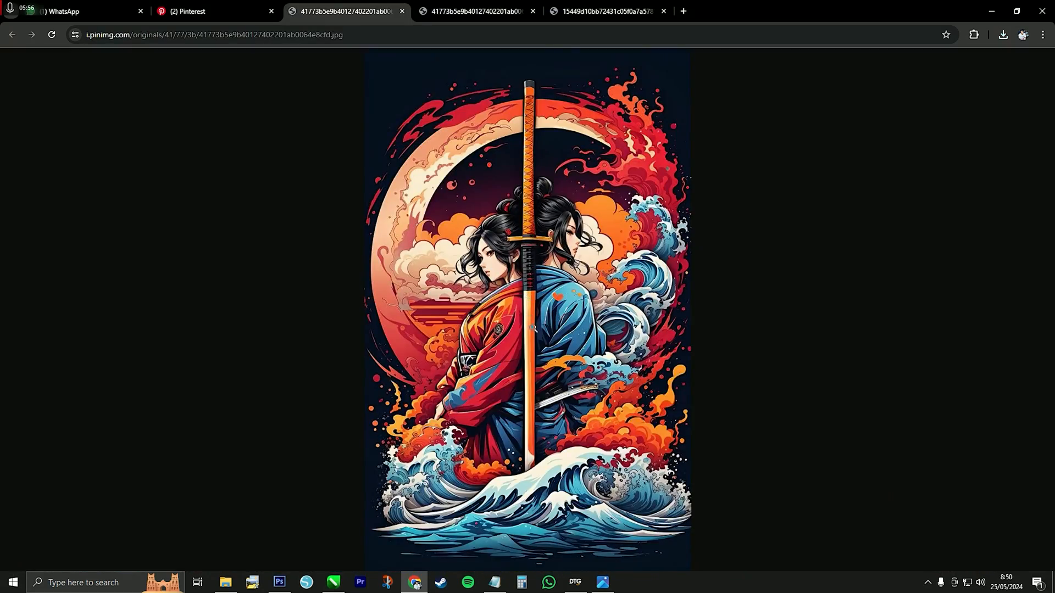
Step: Save the full-size artwork of the two back-to-back samurai figures with the sword, and go back from the related pins
right_click(538, 282)
click(571, 306)
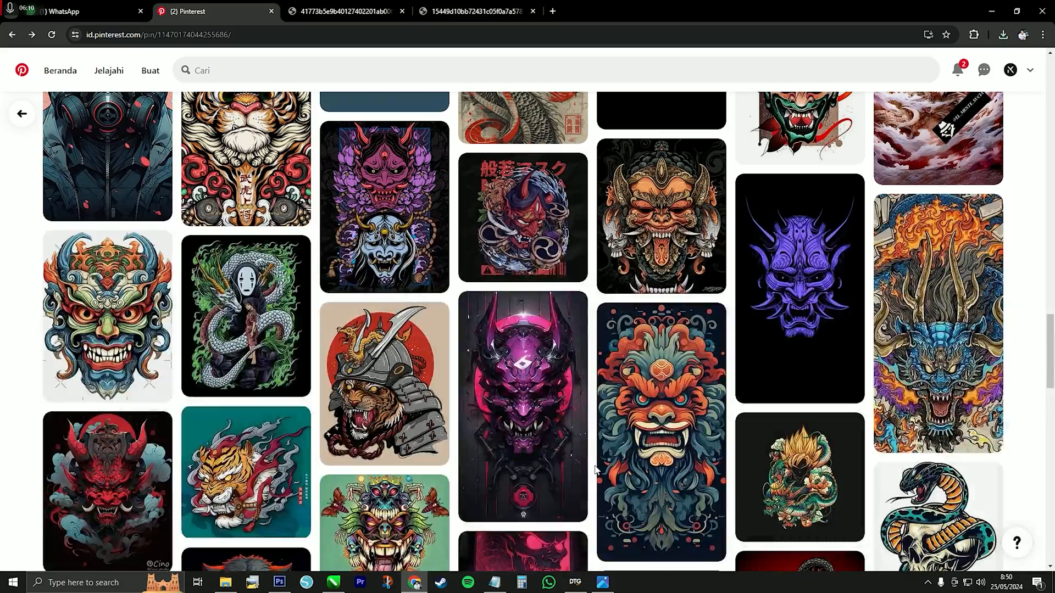
scroll(596, 469, up, 20)
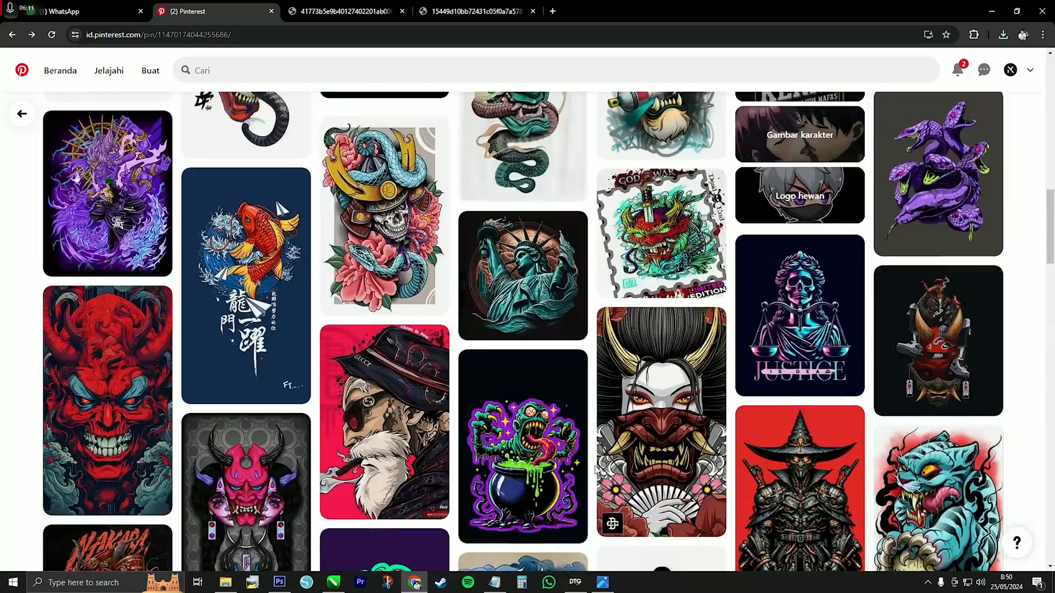
scroll(596, 470, up, 10)
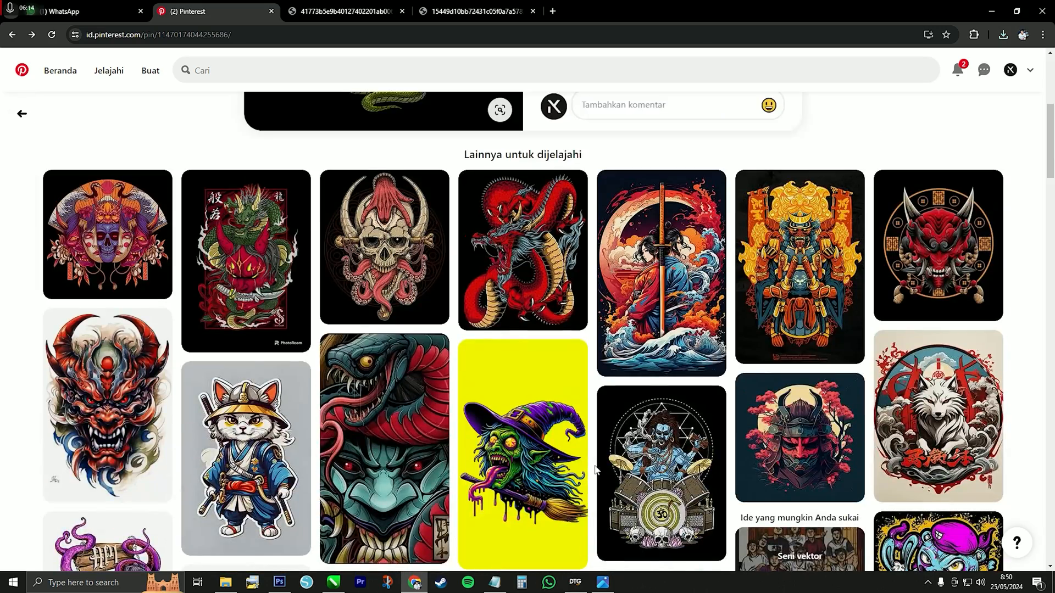
click(21, 115)
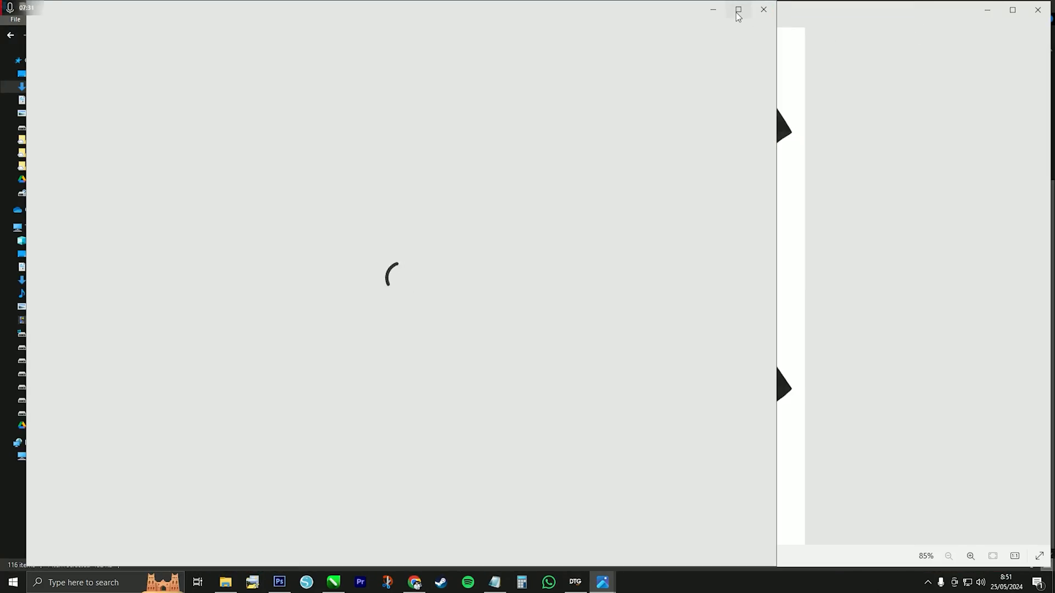
Step: View the downloaded artwork images one after another in the maximized photo viewer and close it
click(738, 9)
key(Right)
key(Right)
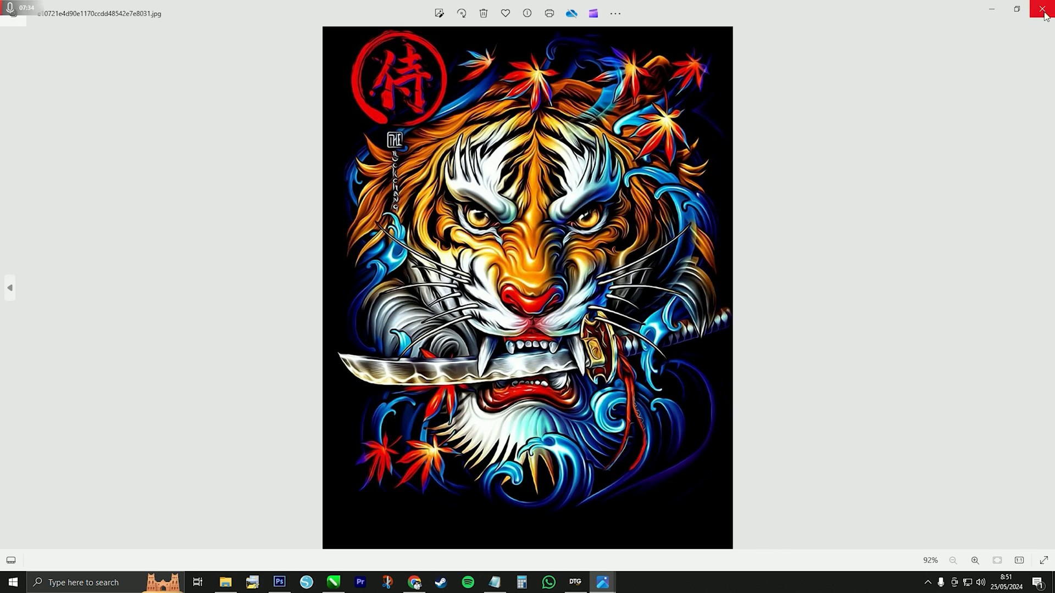
click(1043, 10)
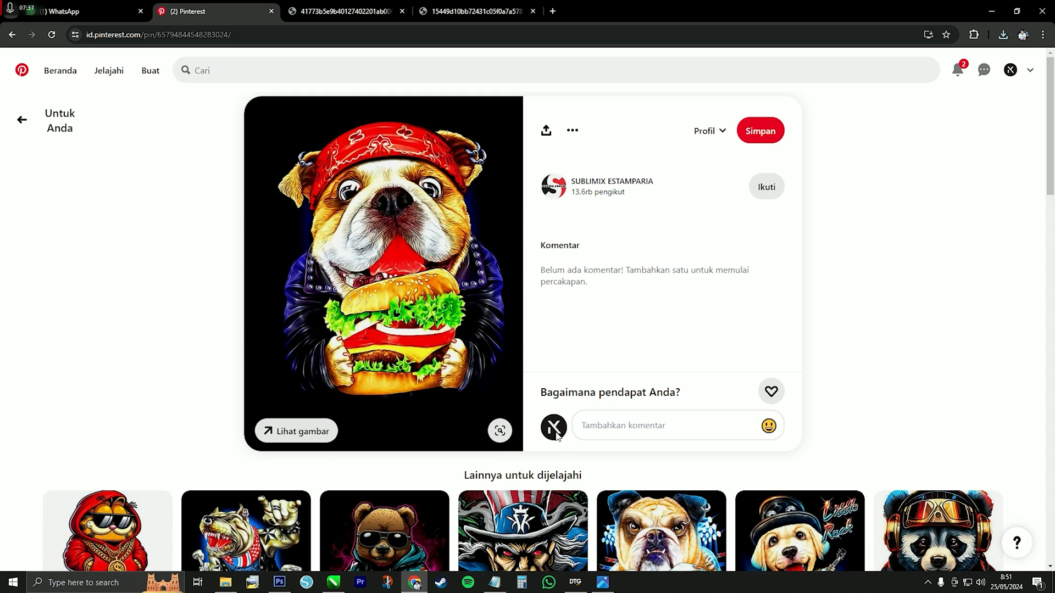
Step: Browse the pins related to the bulldog eating a hamburger for more artwork to raster
scroll(1018, 410, down, 5)
scroll(1019, 409, down, 4)
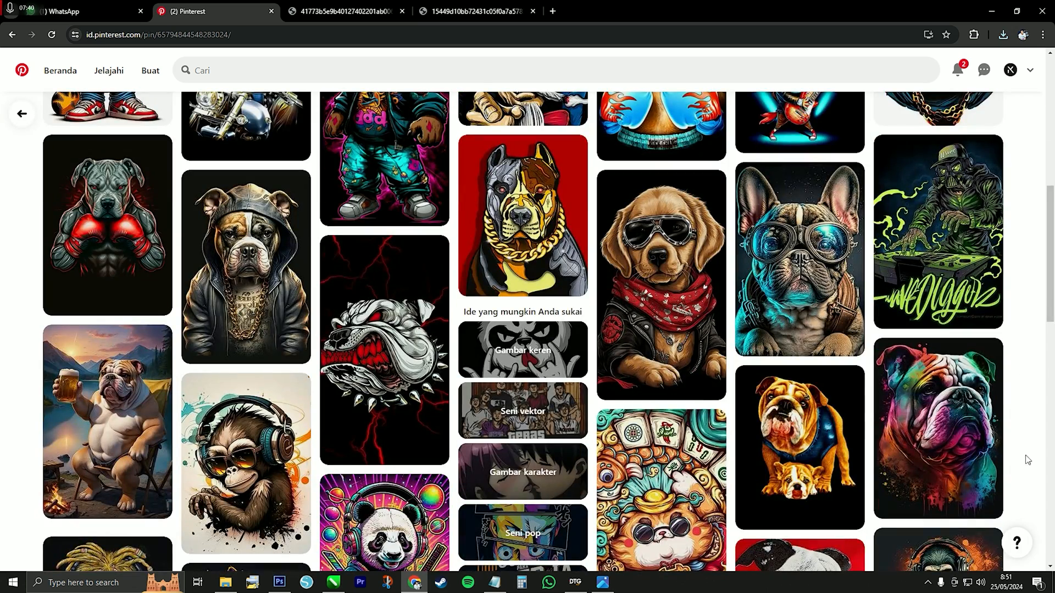
scroll(1030, 469, down, 5)
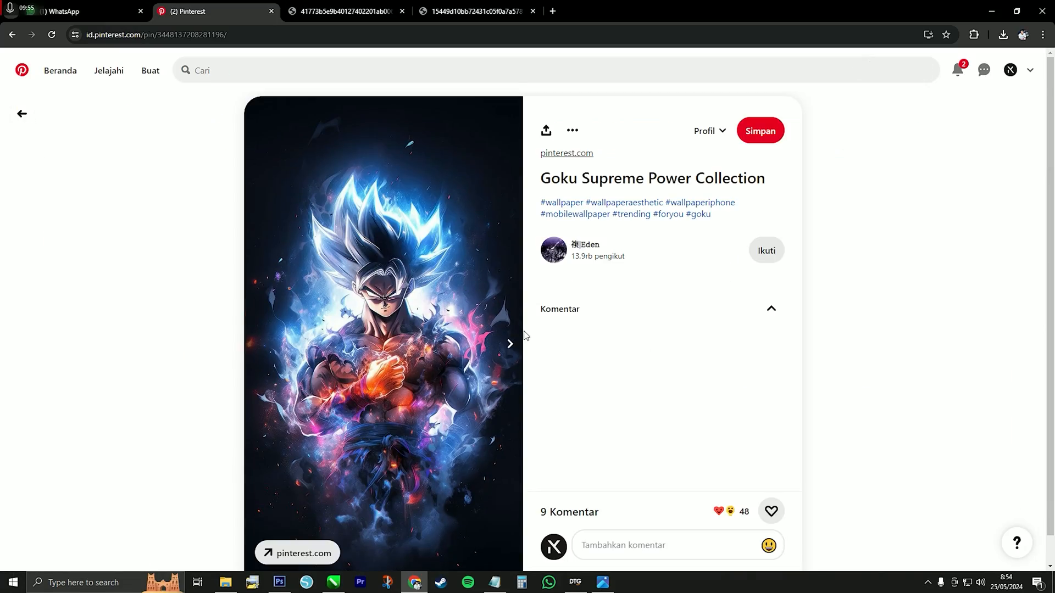
Step: Look through the images in the "Goku Supreme Power Collection" pin and return to the first one
scroll(527, 344, down, 2)
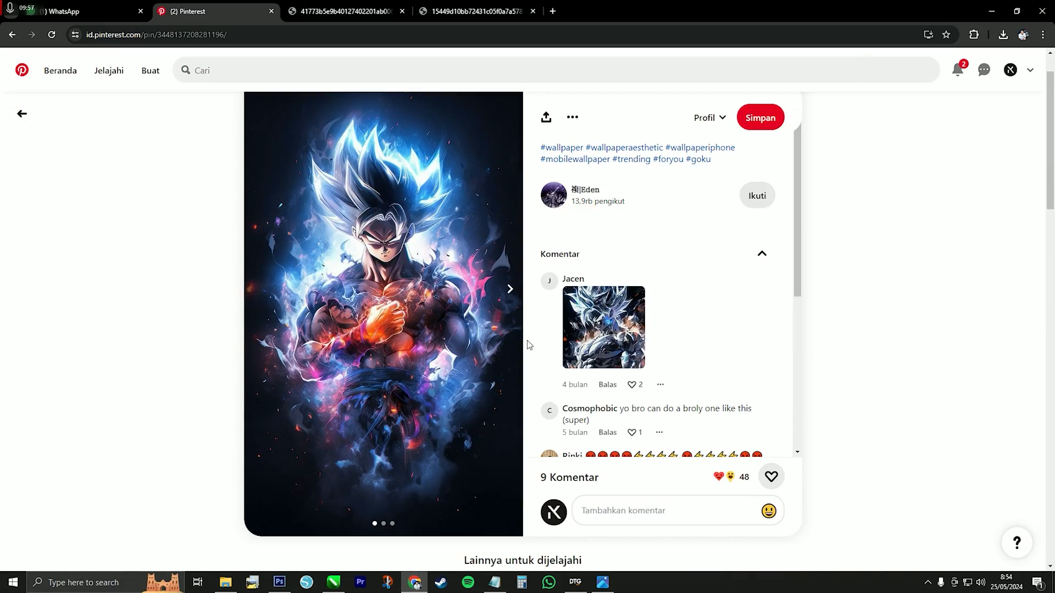
click(513, 302)
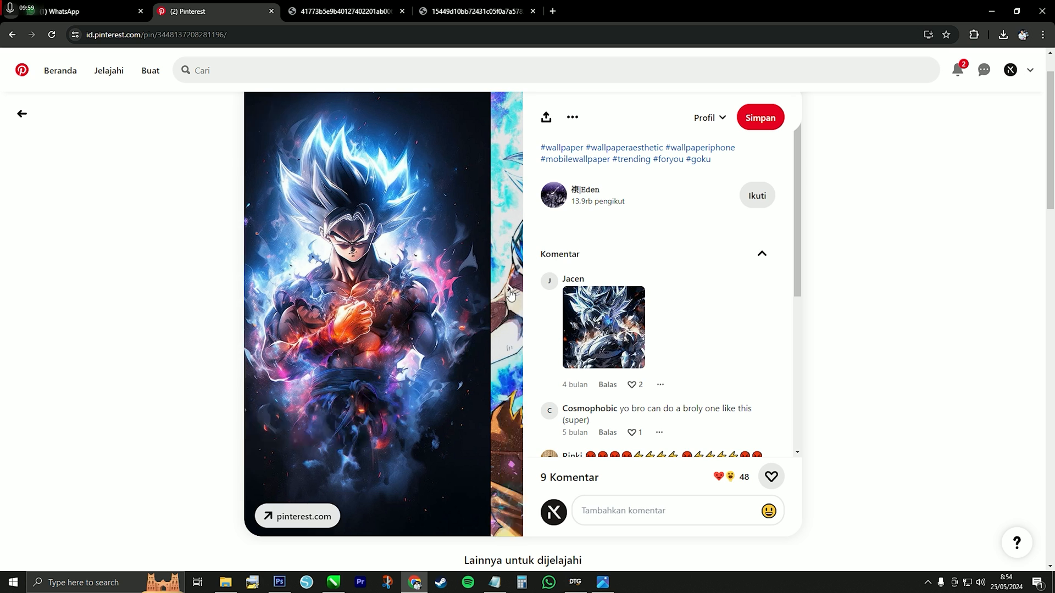
click(514, 302)
click(256, 289)
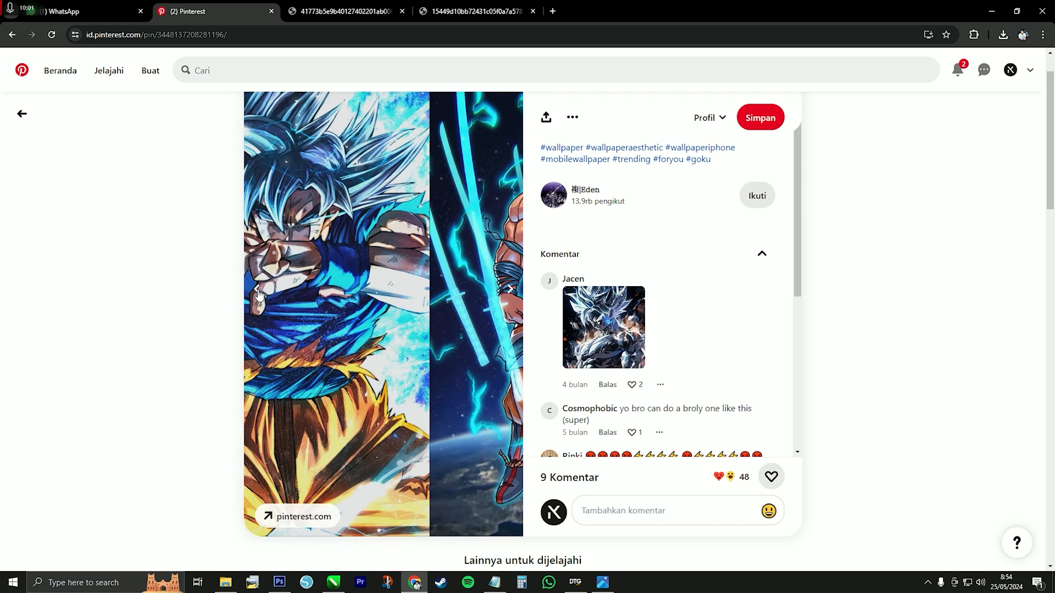
click(255, 289)
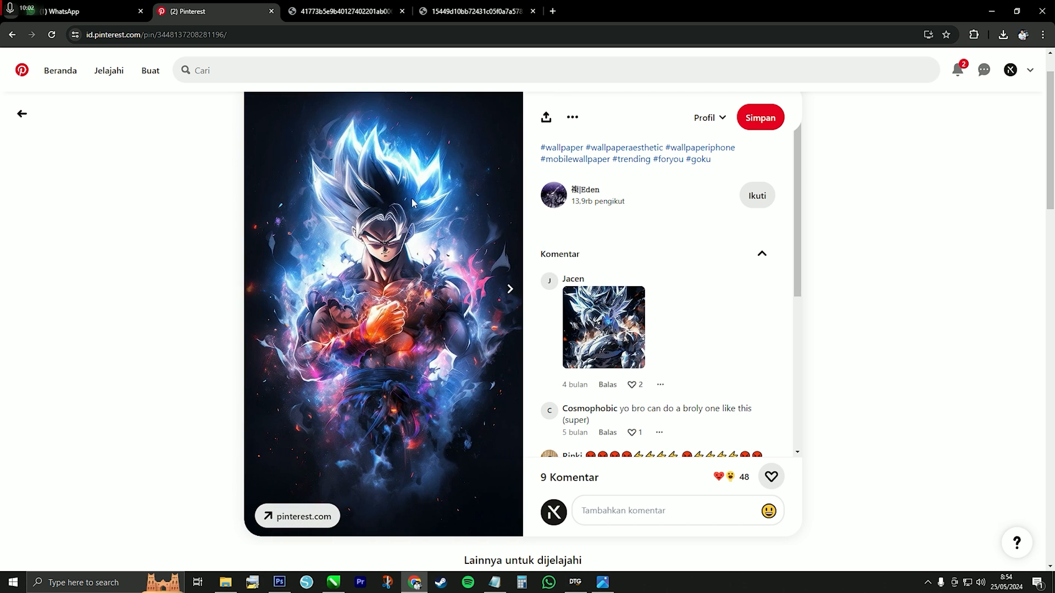
Step: Save the full-size image of Goku surrounded by blue flames and close the three open image pages
click(294, 517)
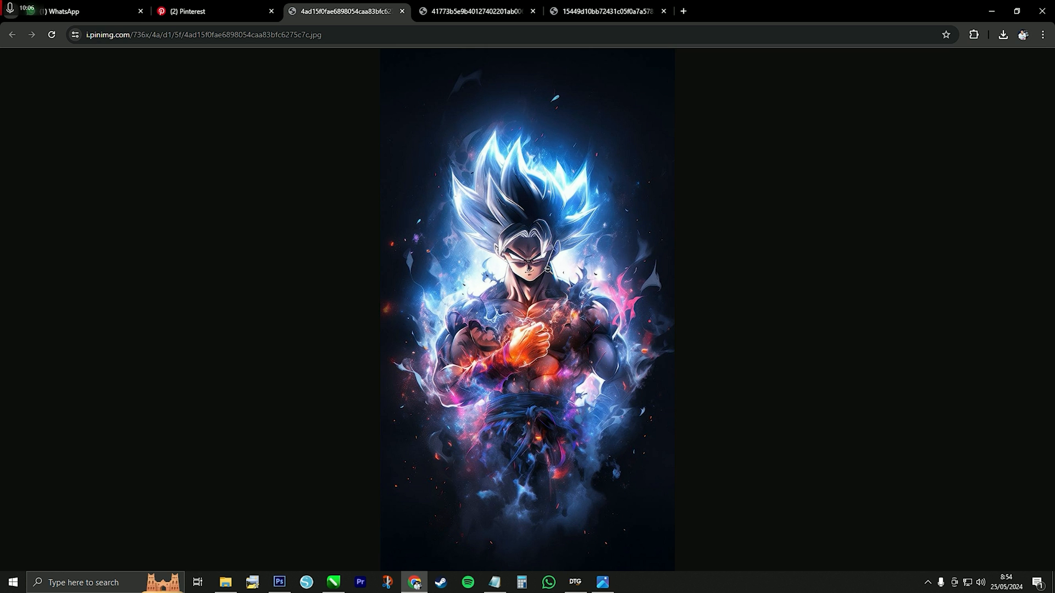
key(ctrl+s)
key(Return)
click(212, 8)
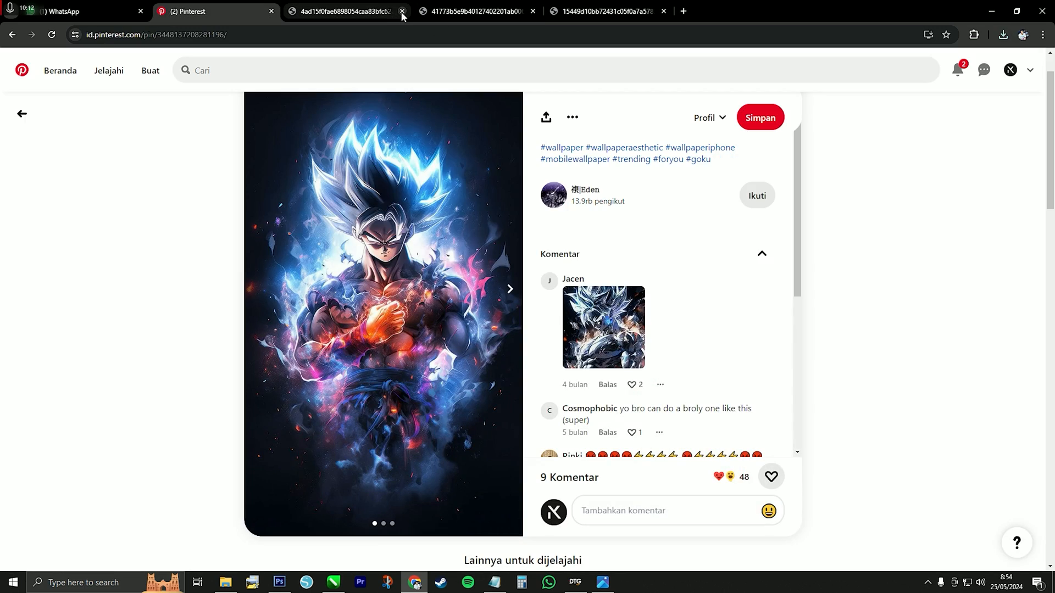
click(402, 12)
click(402, 12)
click(402, 12)
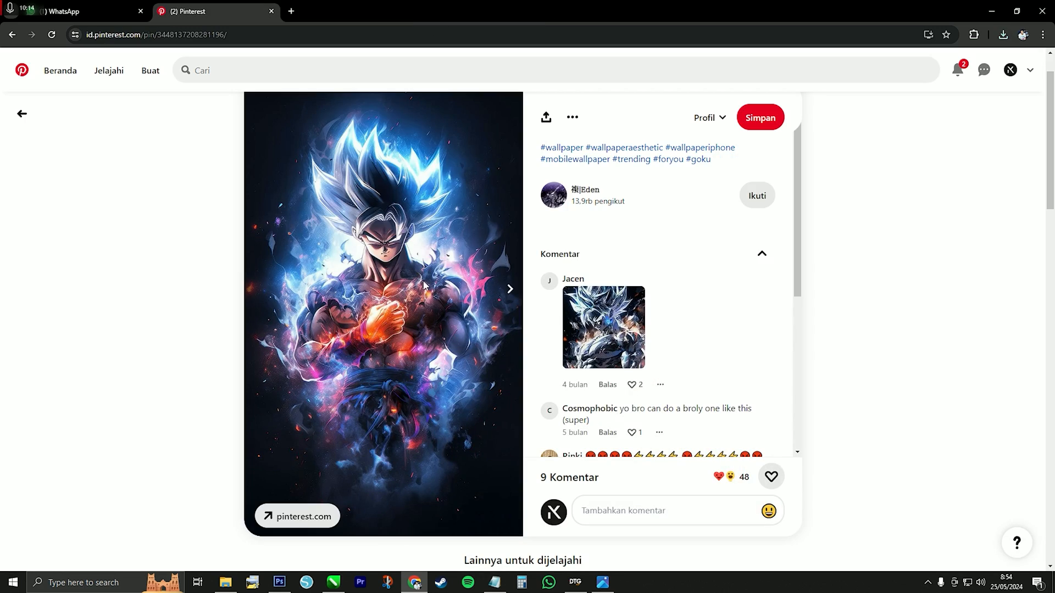
Step: Browse the related pins for another colourful design on a dark background and return to the geometric parrot pin
scroll(432, 280, down, 8)
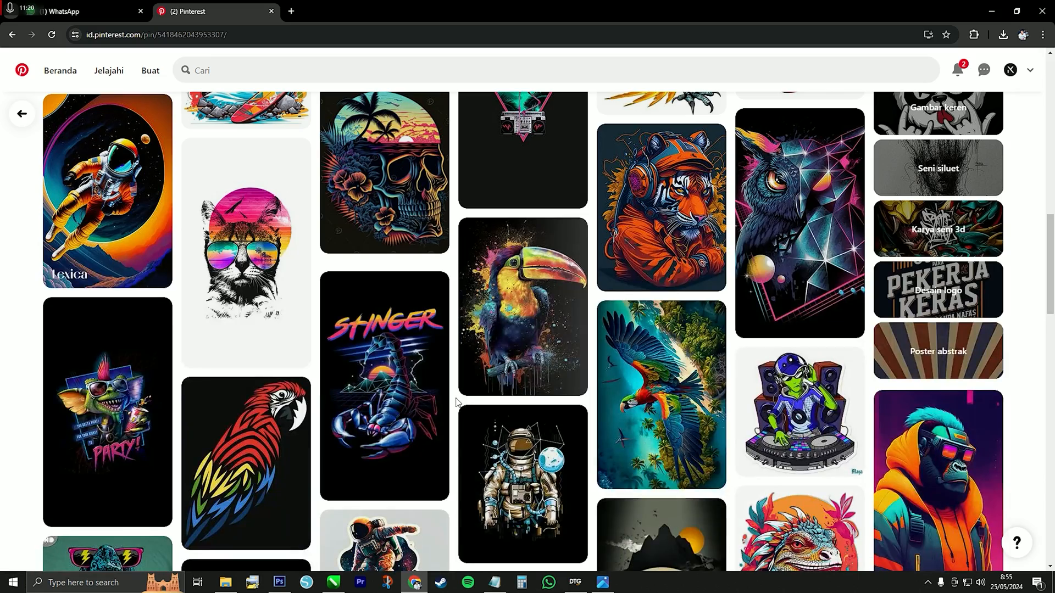
scroll(456, 402, down, 7)
scroll(456, 403, down, 1)
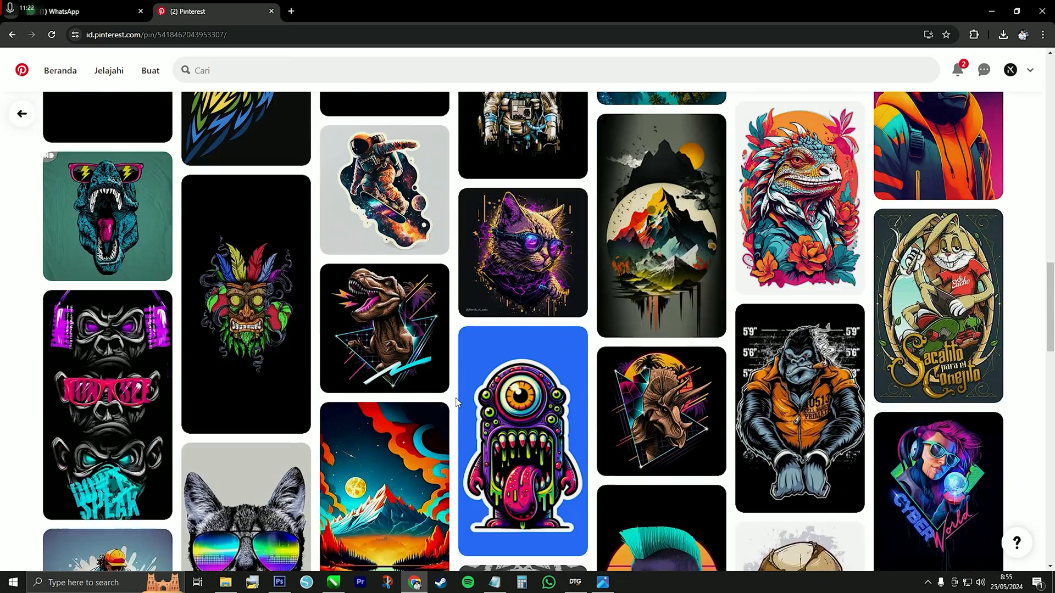
scroll(456, 407, down, 5)
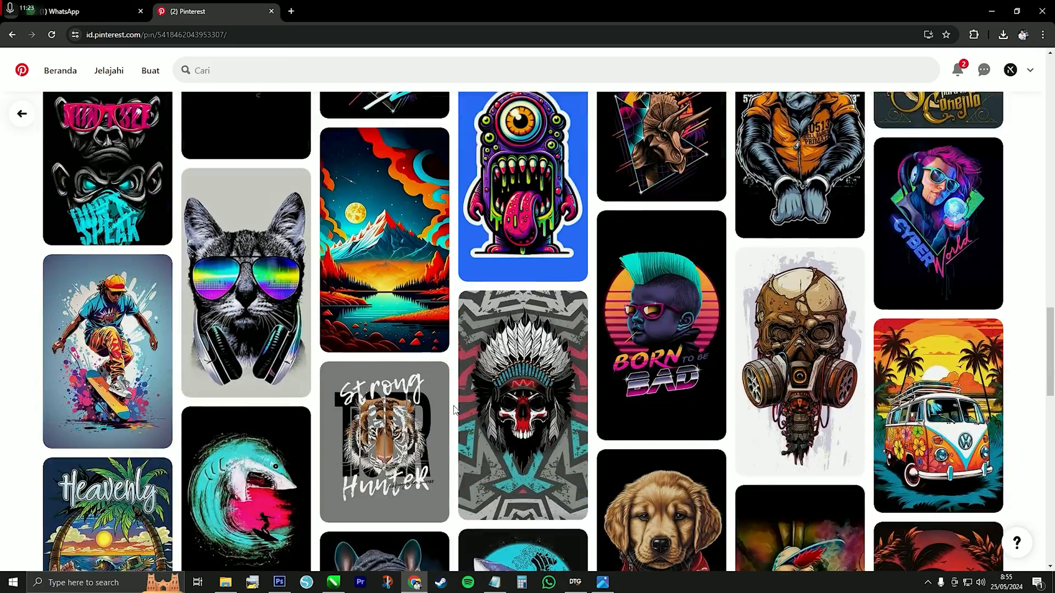
scroll(456, 410, down, 6)
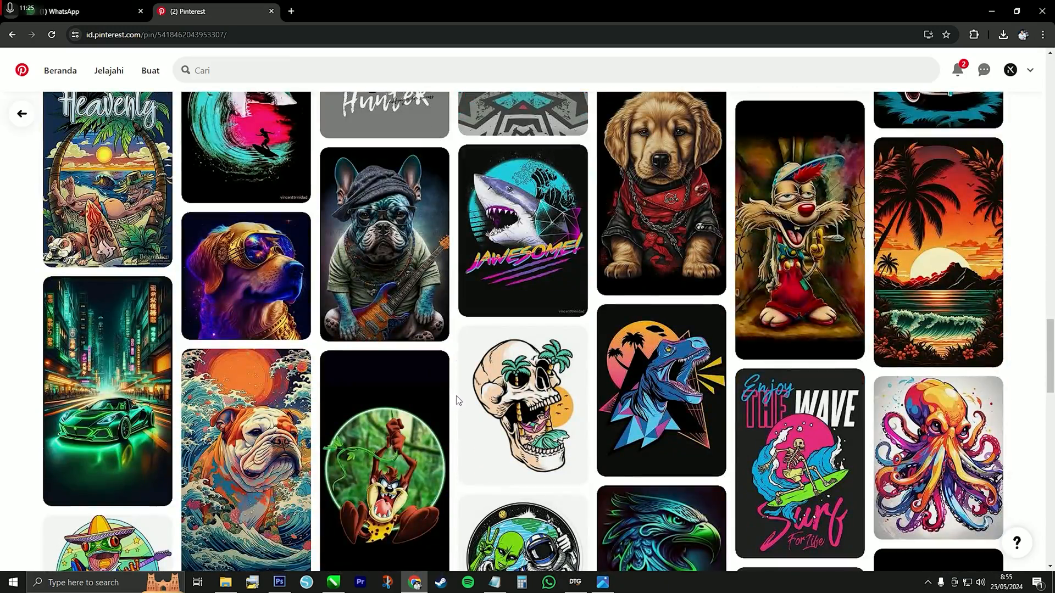
scroll(458, 400, down, 4)
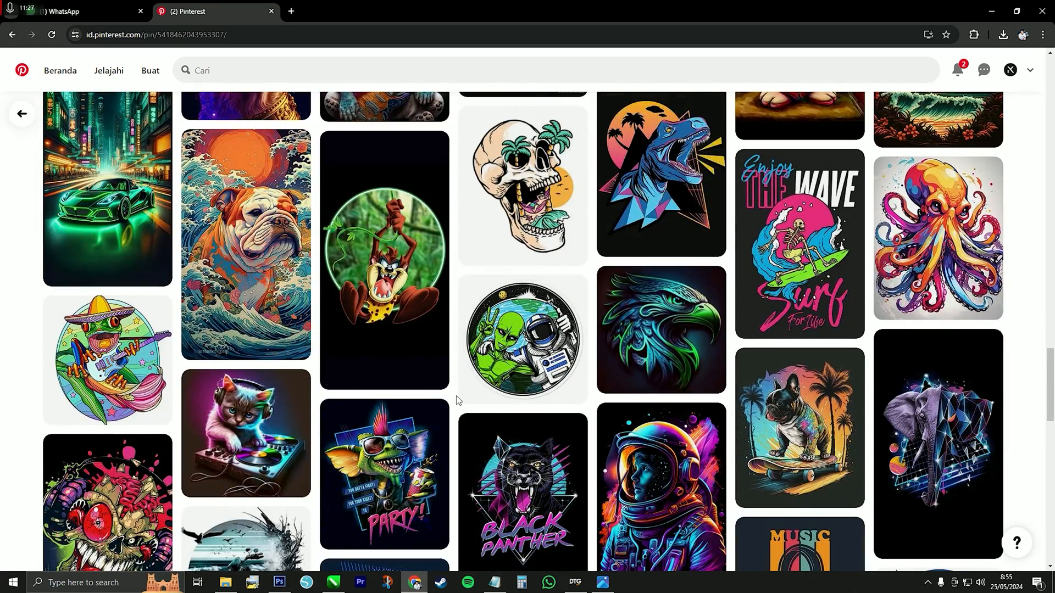
scroll(456, 400, down, 5)
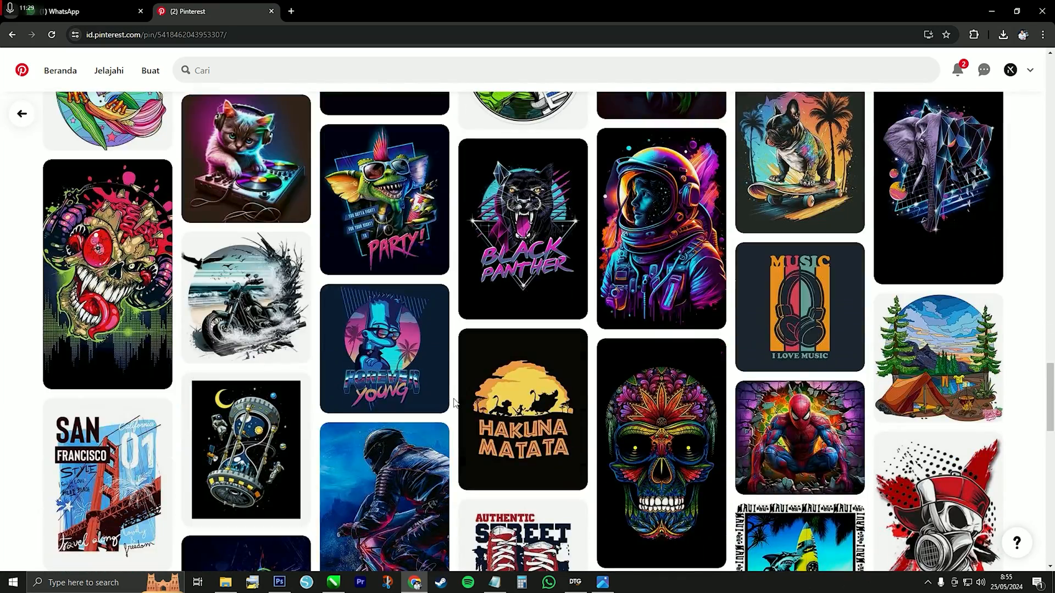
scroll(455, 404, up, 20)
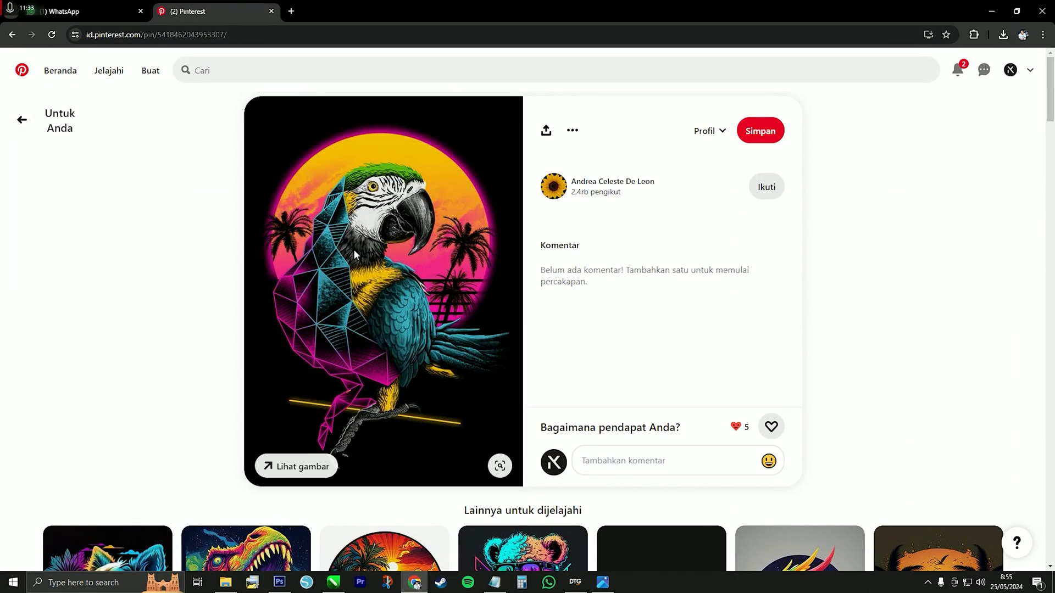
Step: Open the geometric parrot artwork at full size and save the image
click(296, 466)
click(340, 5)
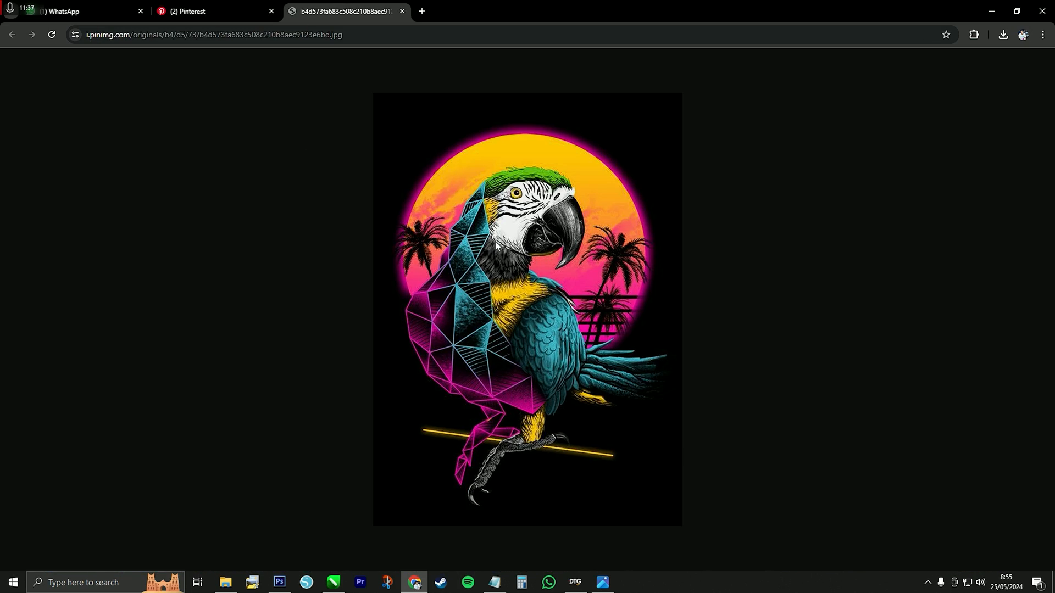
right_click(554, 222)
click(574, 242)
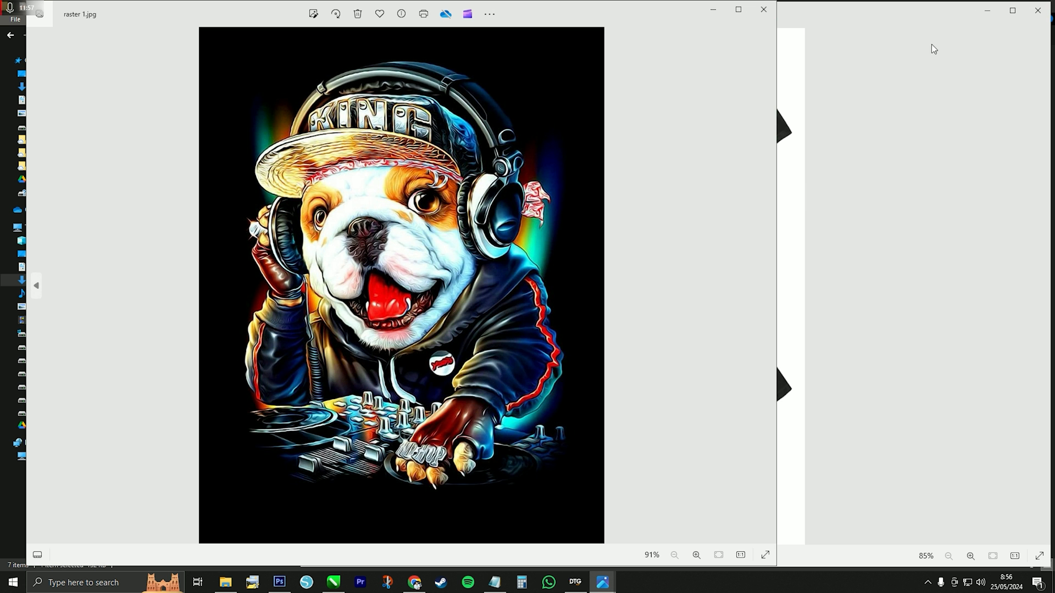
Step: Review the collected artwork in the maximized photo viewer, including the tiger, parrot and Goku images, and close it
click(1038, 10)
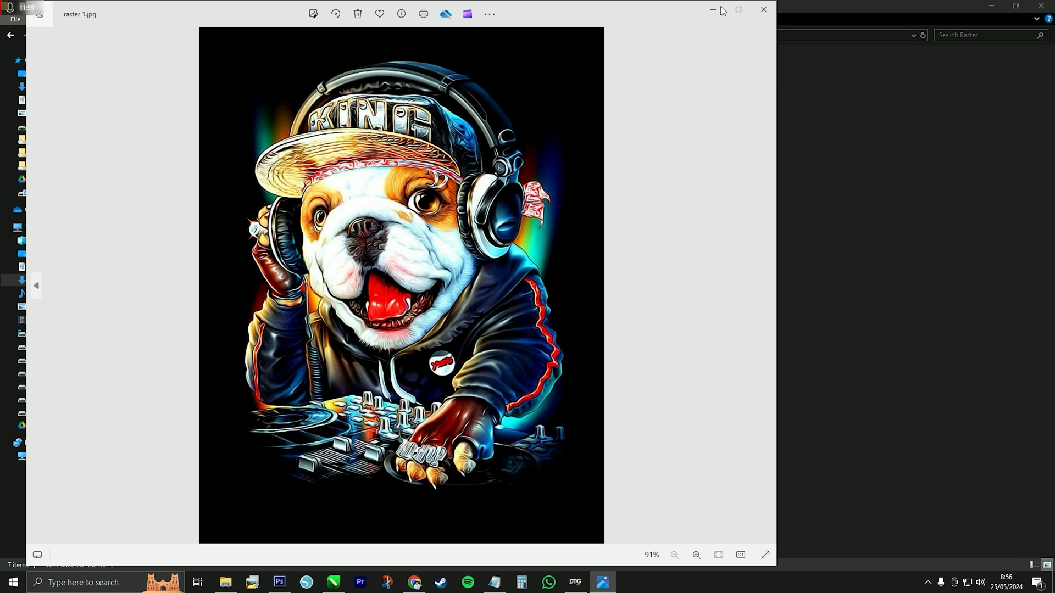
click(738, 9)
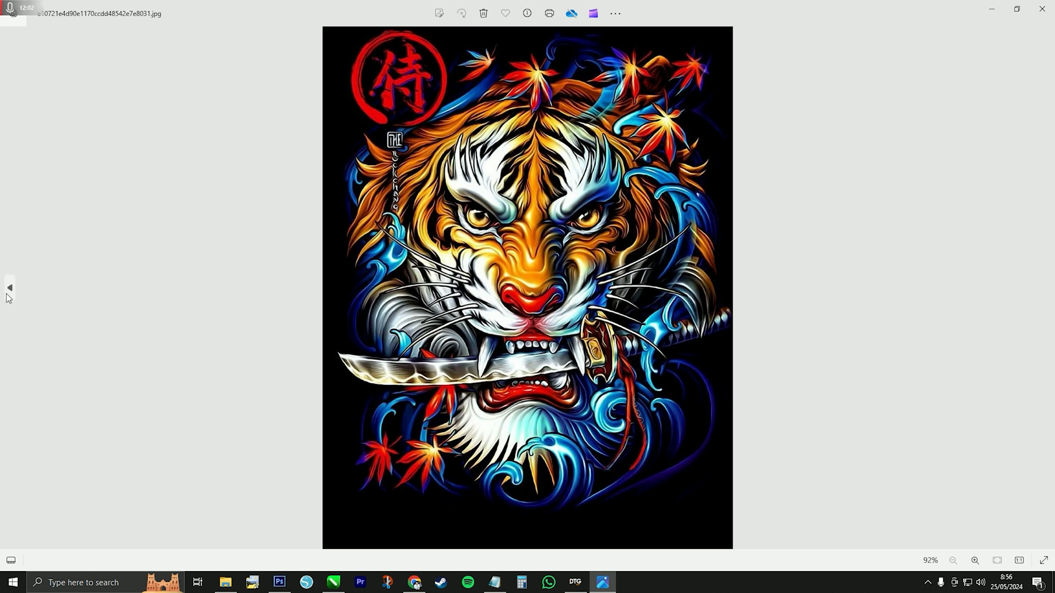
click(6, 294)
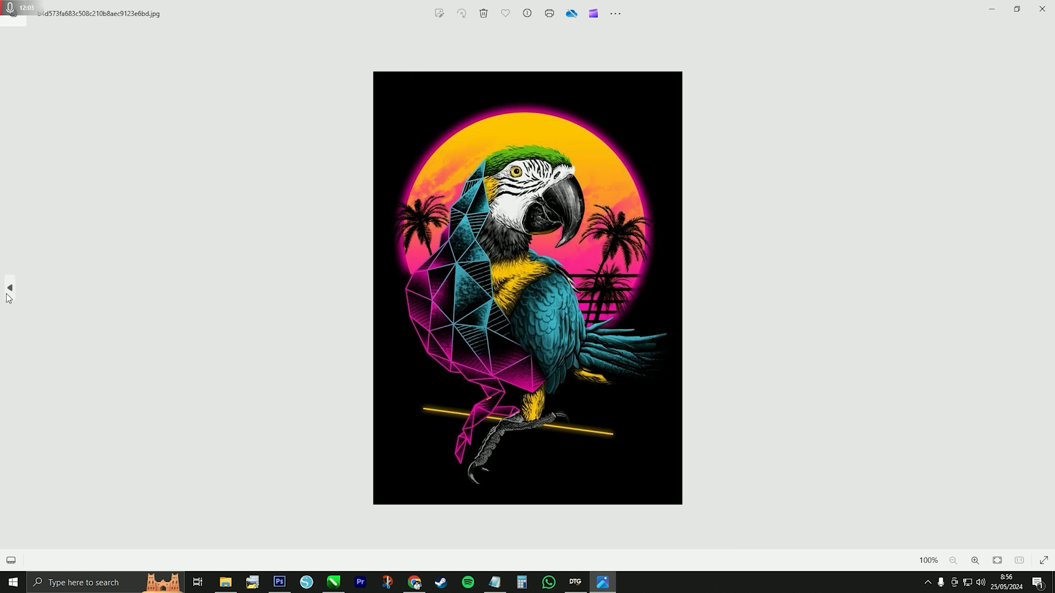
click(7, 294)
click(7, 295)
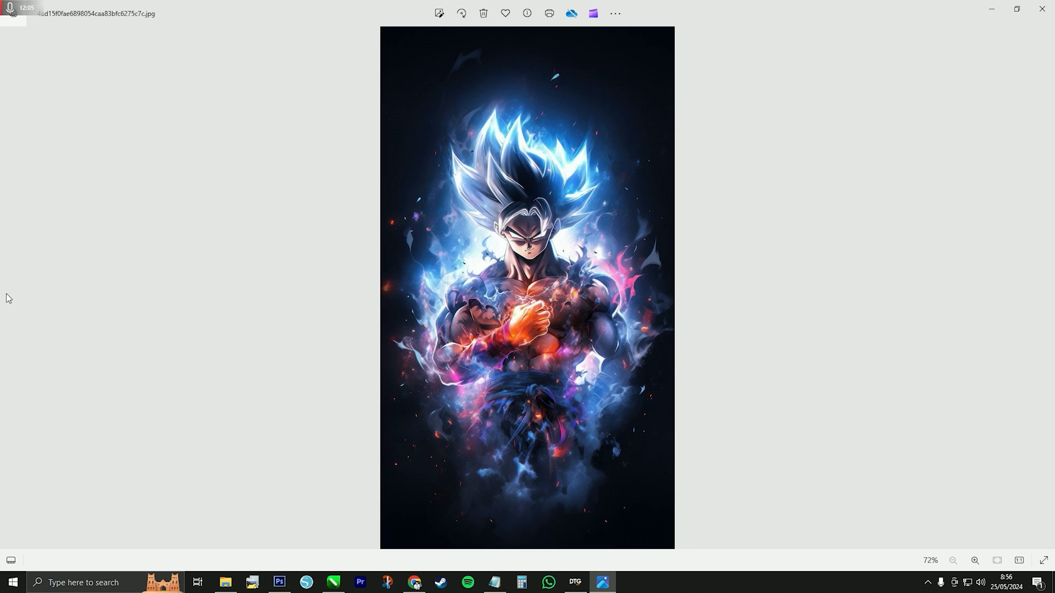
click(1041, 8)
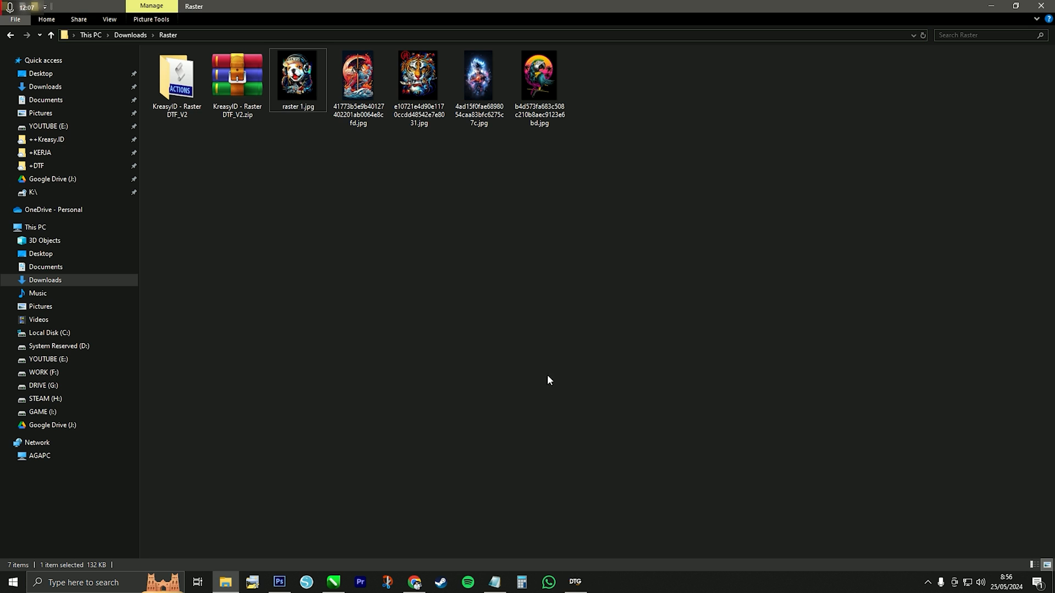
Step: Open "raster 1.jpg" from the Raster folder in Photoshop
click(280, 581)
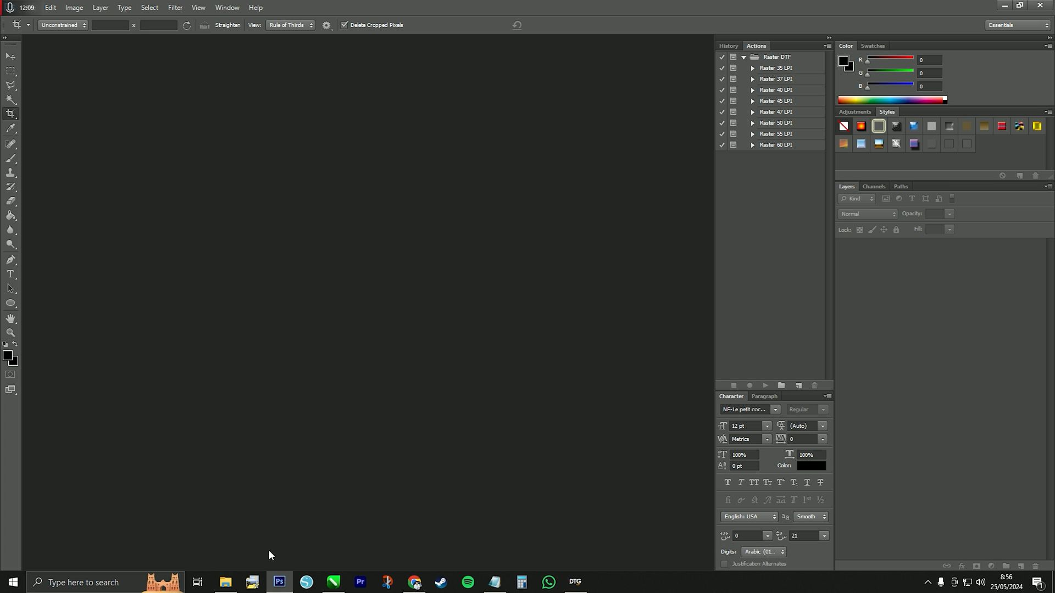
click(225, 582)
double_click(823, 6)
drag(570, 94, 1054, 209)
click(485, 278)
drag(1054, 247, 380, 291)
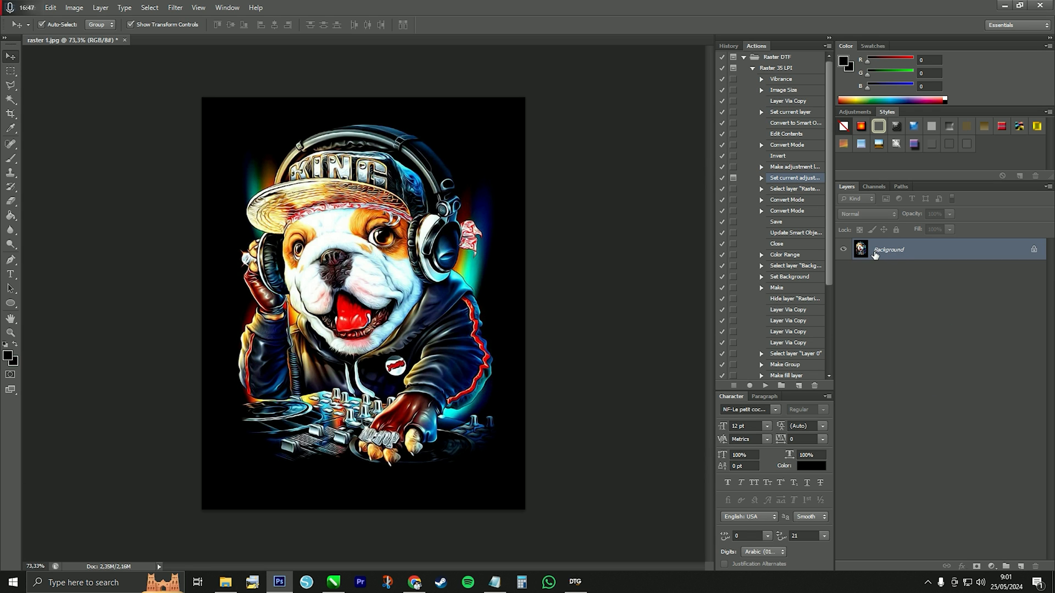
Step: Collapse the Raster 35 LPI action's command list and select that action in the Raster DTF set
click(752, 69)
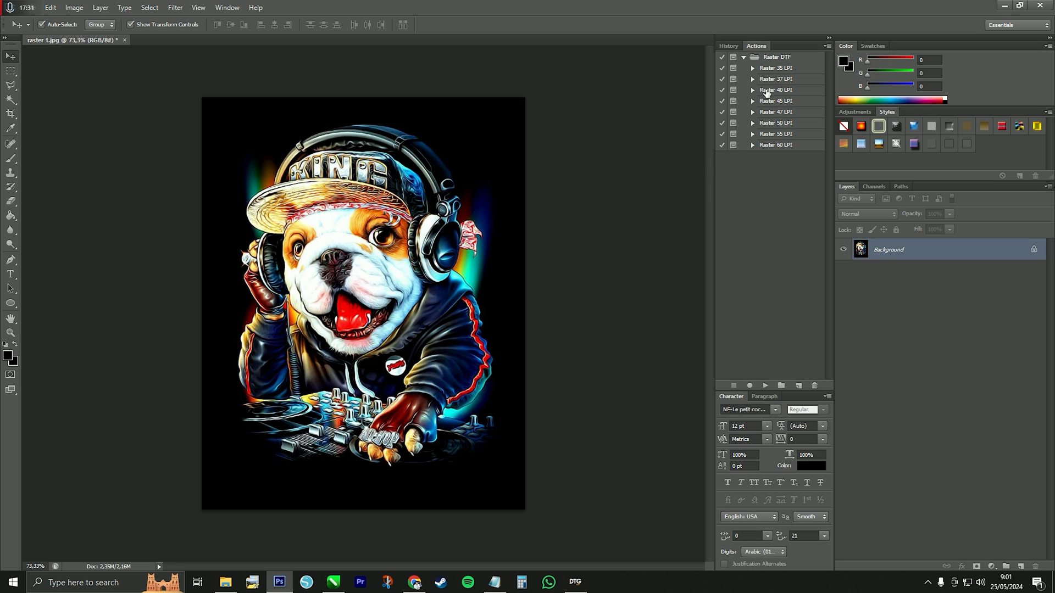
click(781, 69)
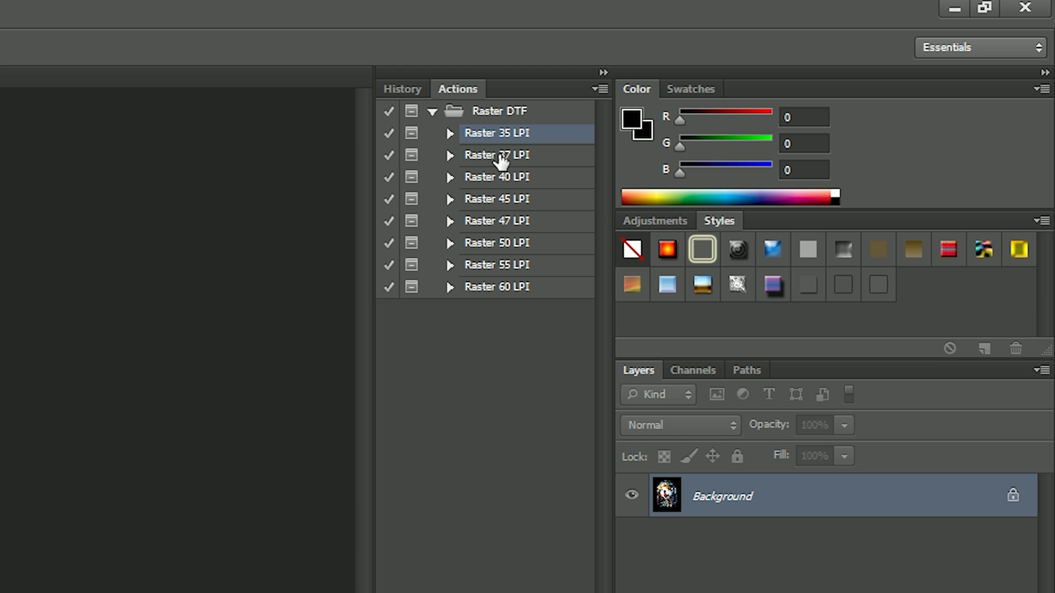
click(775, 78)
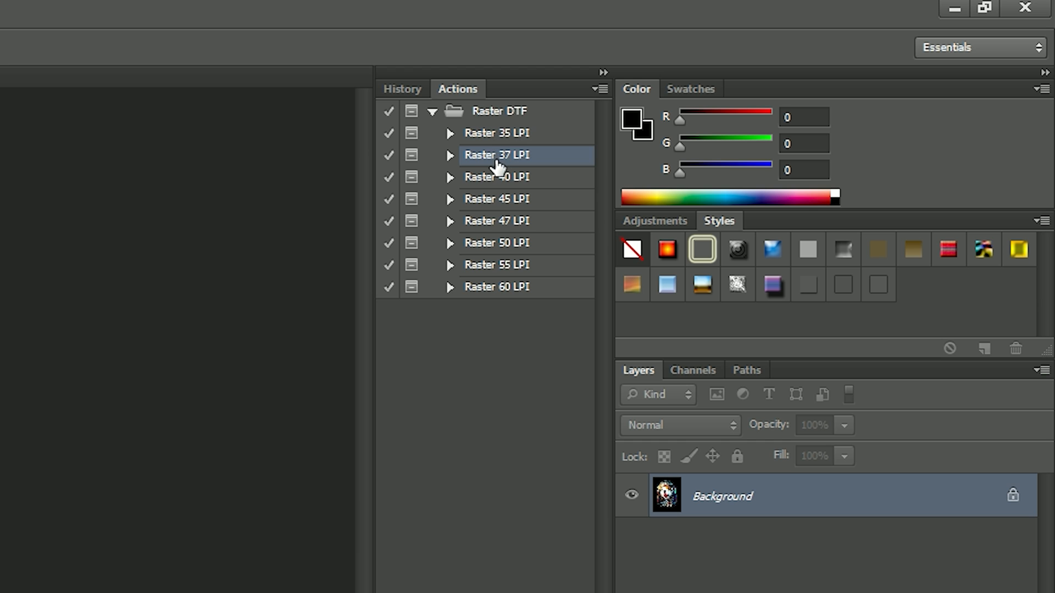
click(496, 139)
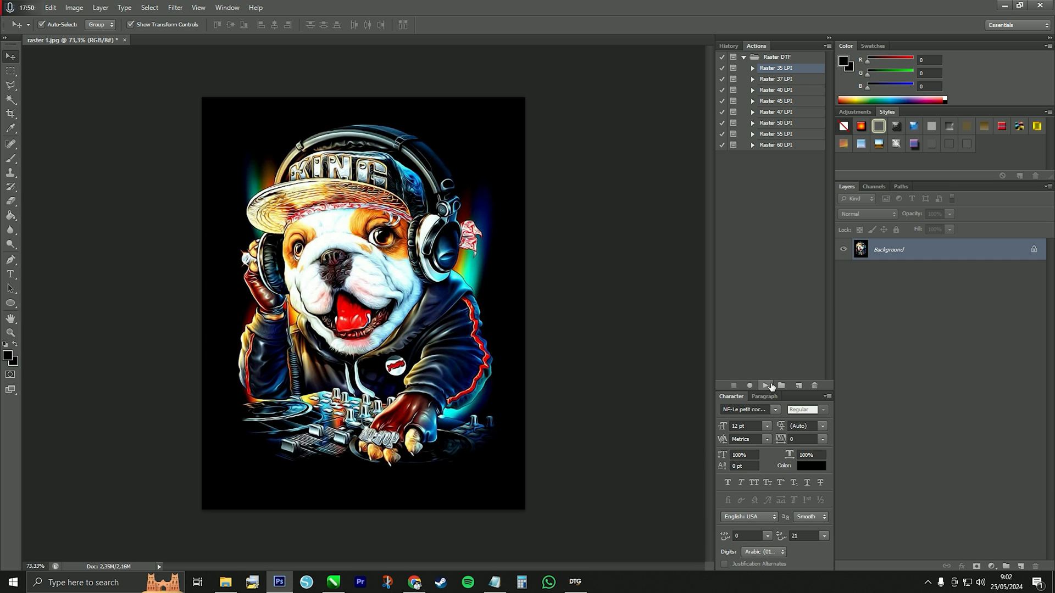
Step: Play the Raster 35 LPI action on the DJ bulldog image
click(769, 82)
click(774, 70)
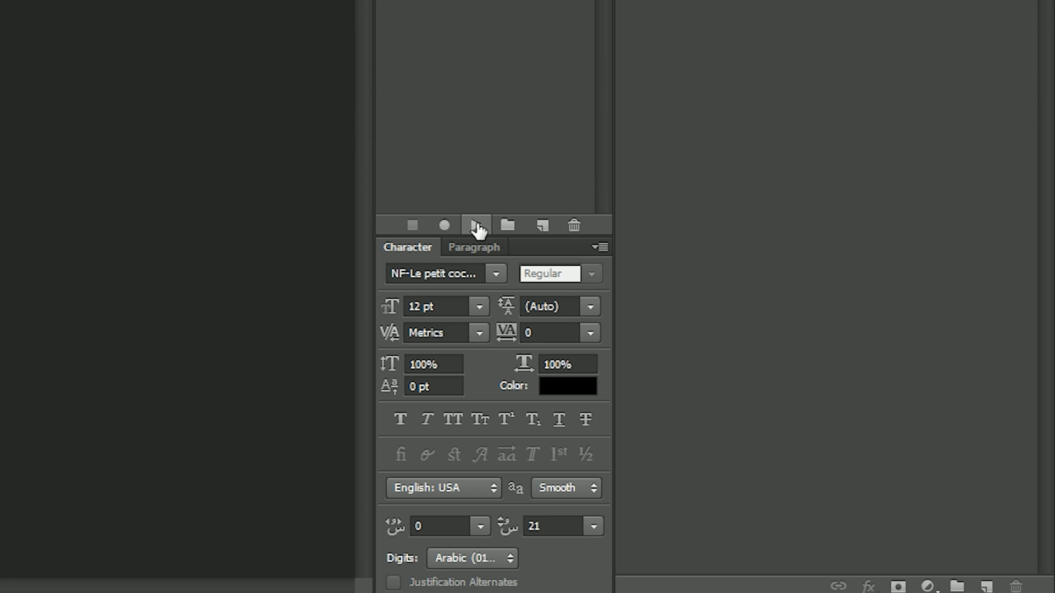
click(475, 225)
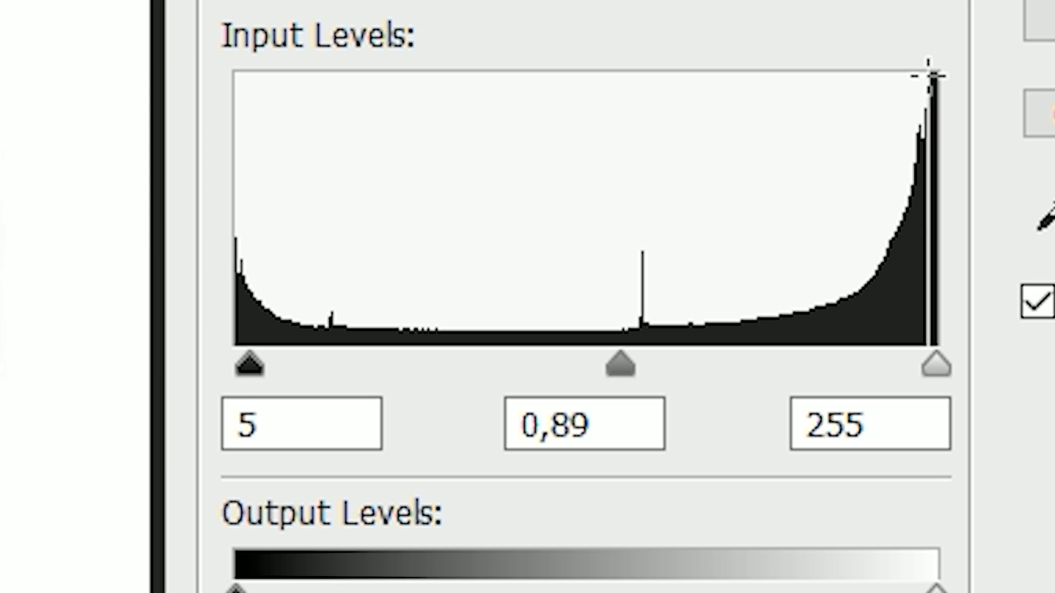
Step: Try white input levels of 250 and 211 for the grayscale artwork, and return the value to 250
drag(935, 364, 922, 371)
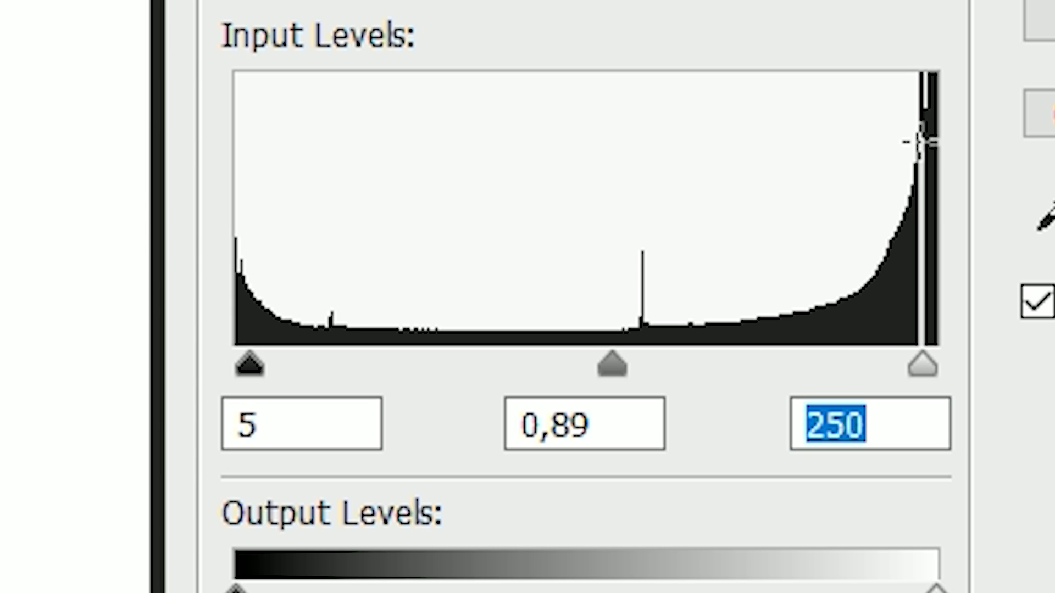
drag(923, 367, 923, 366)
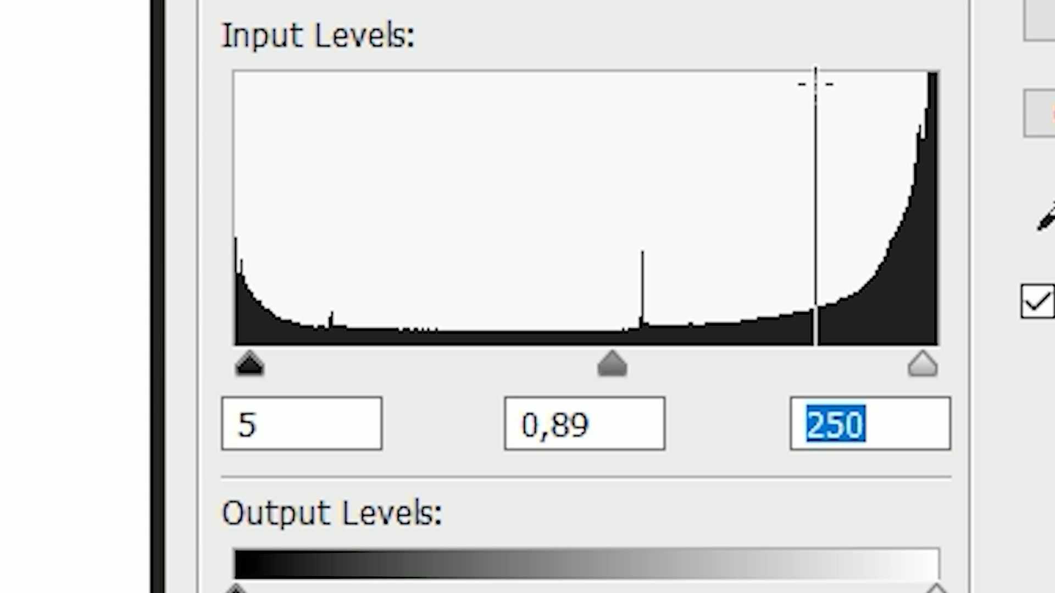
drag(924, 368, 816, 372)
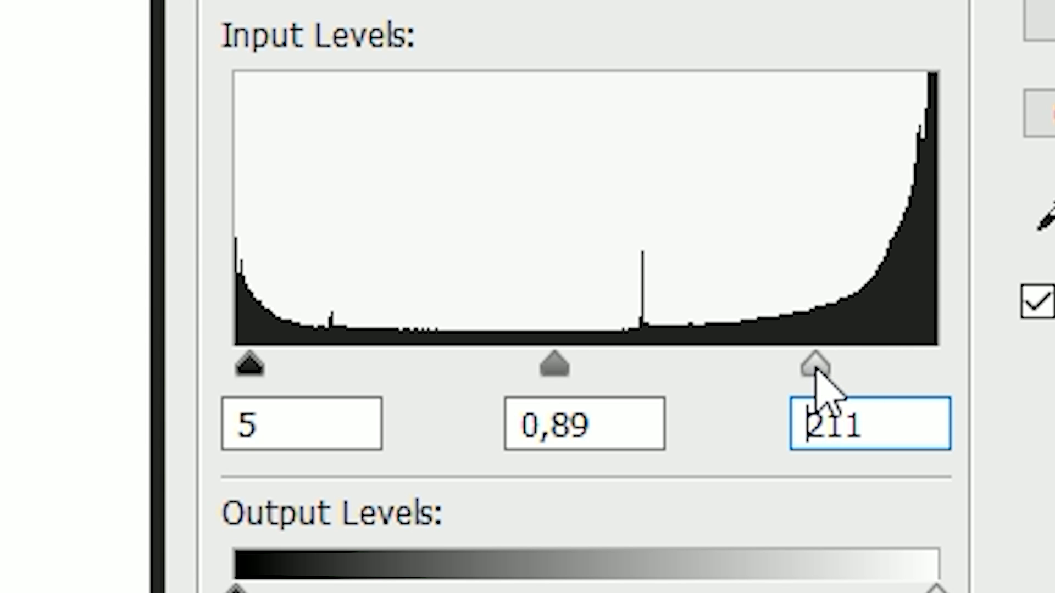
drag(816, 369, 925, 355)
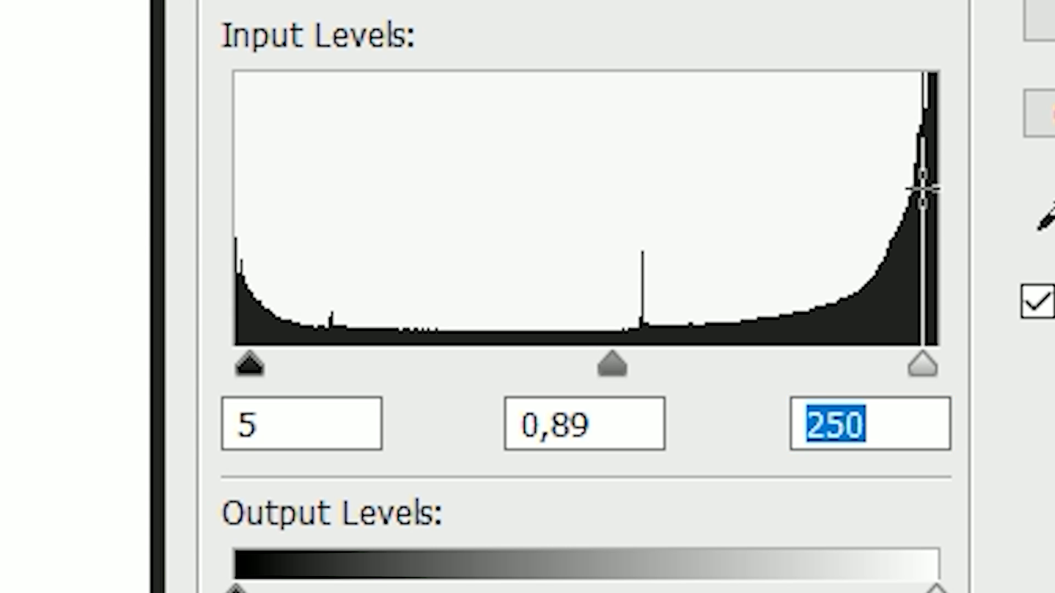
Step: Set the Gray channel's input levels to 218 for black, 1,00 for midtones and 244 for white, and apply them
mouse_move(923, 358)
mouse_down()
mouse_move(914, 363)
mouse_move(934, 364)
mouse_move(919, 364)
mouse_up()
drag(248, 367, 813, 384)
drag(912, 367, 907, 367)
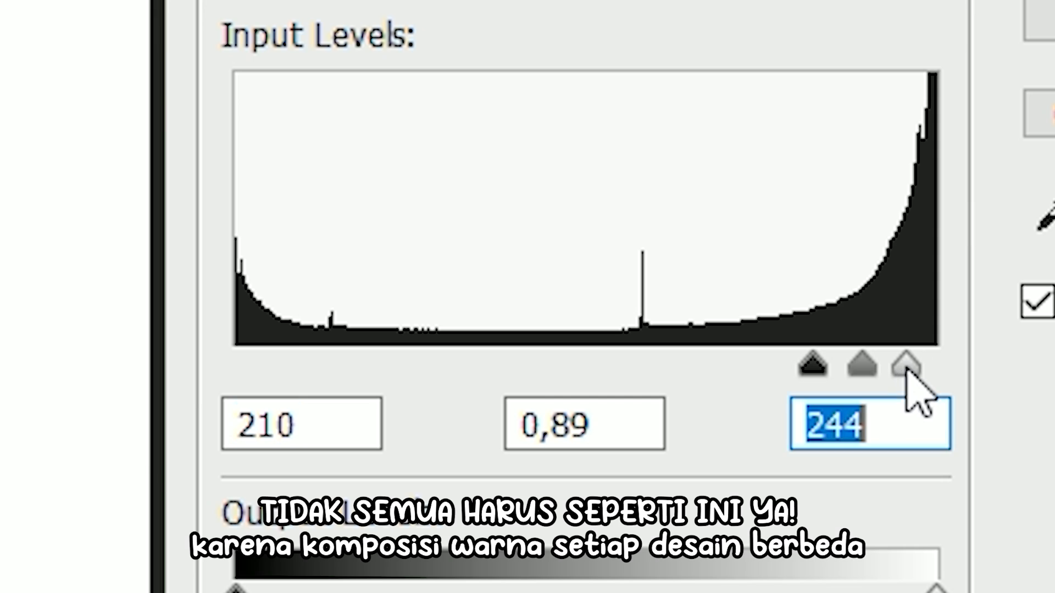
drag(813, 367, 841, 368)
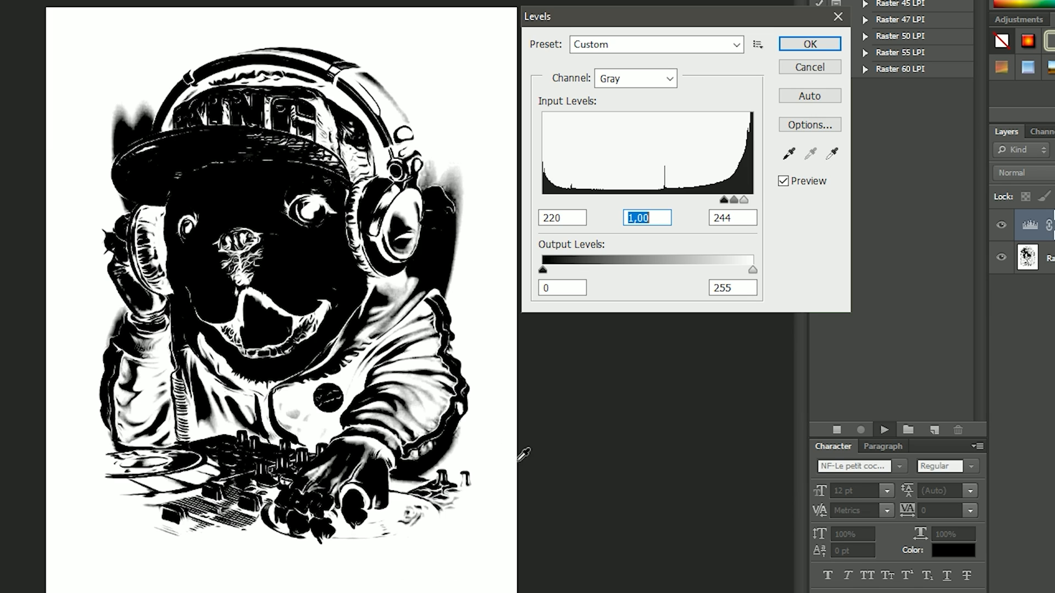
drag(723, 201, 722, 201)
click(814, 46)
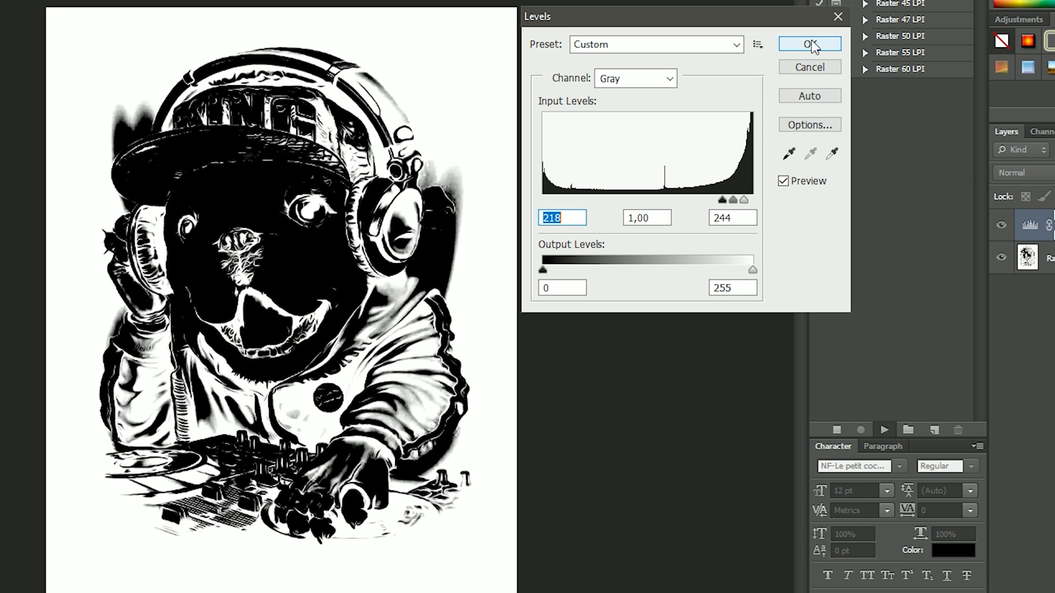
click(811, 44)
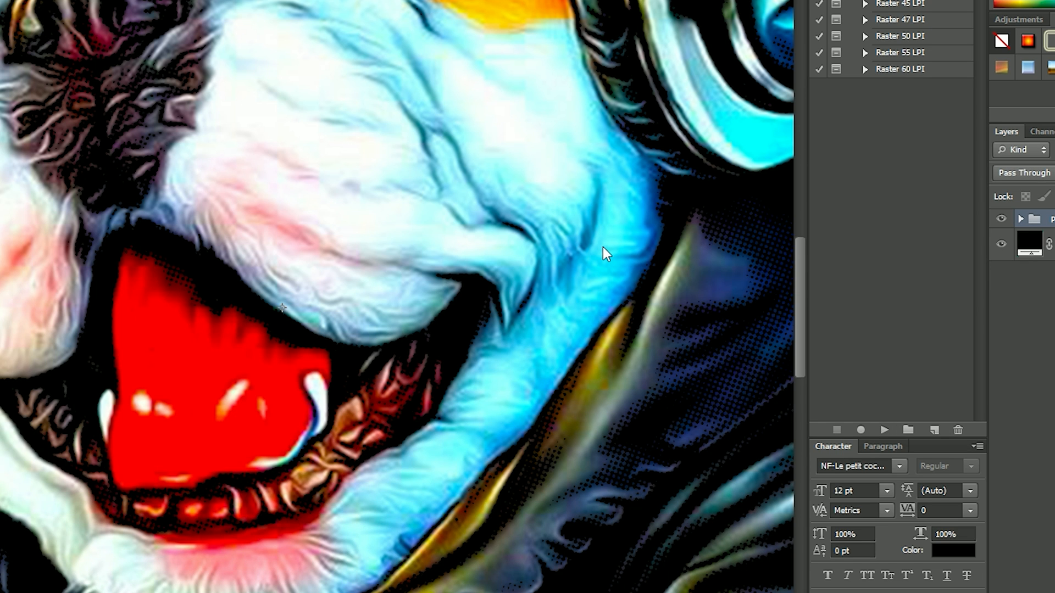
Step: Examine the halftone dots on the bulldog's jacket, headphones and glowing edges against the black background
scroll(233, 177, up, 2)
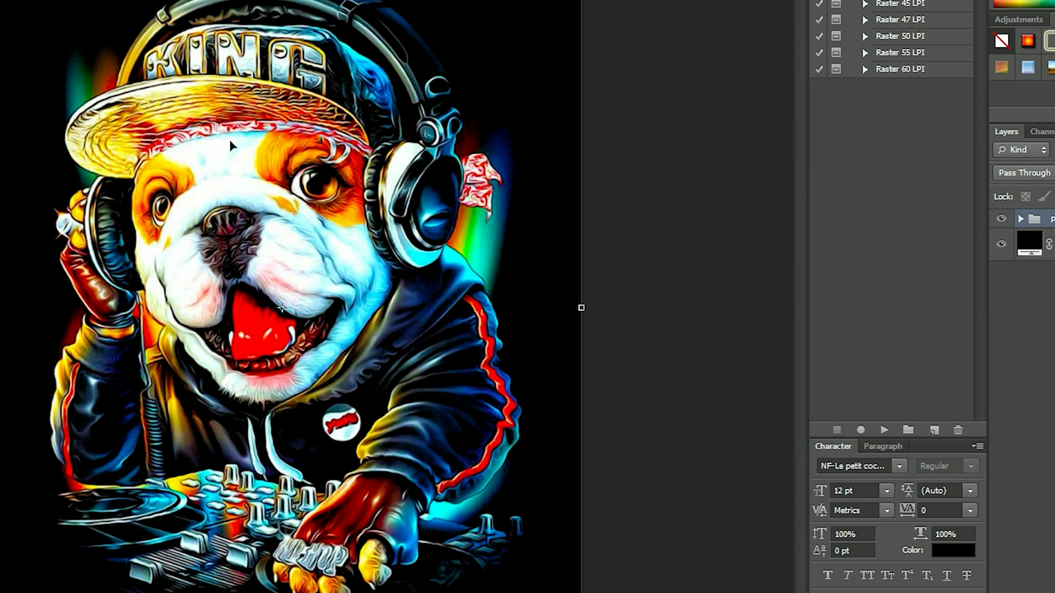
scroll(373, 223, up, 7)
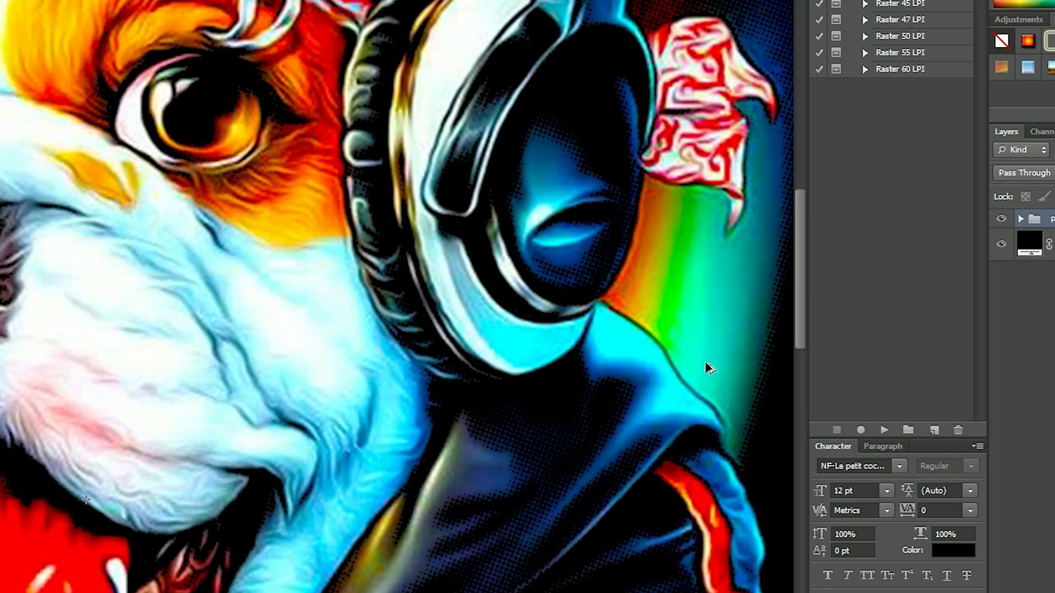
scroll(610, 481, up, 3)
scroll(618, 494, up, 2)
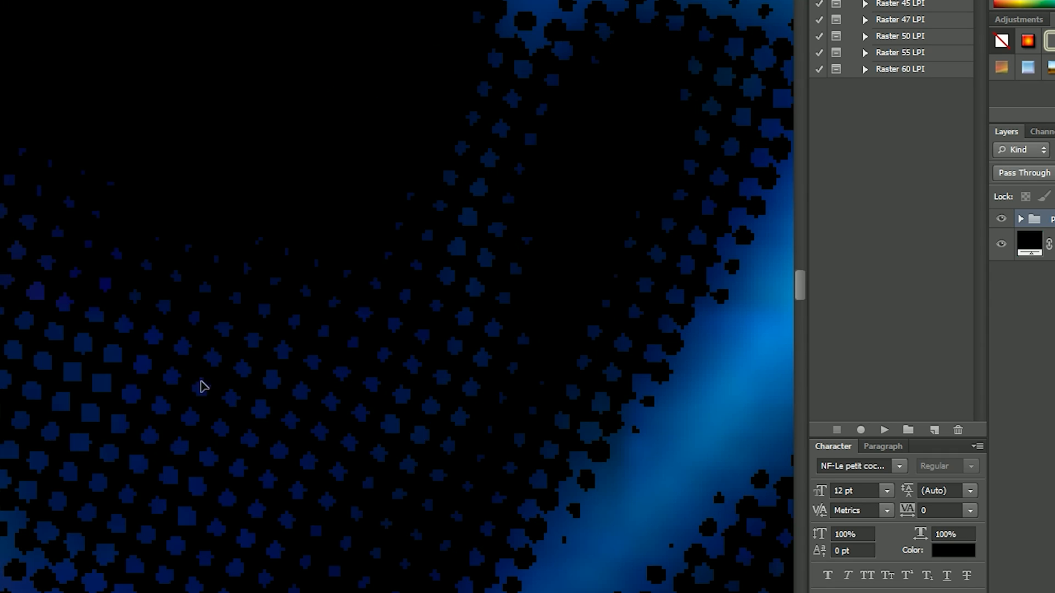
scroll(190, 377, down, 2)
scroll(258, 382, up, 1)
scroll(411, 117, down, 3)
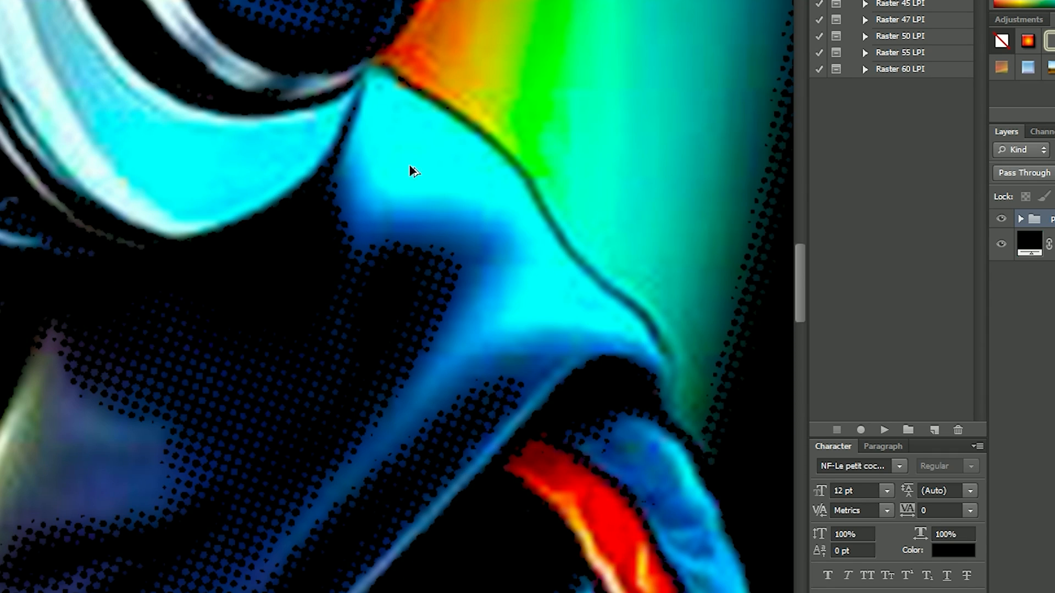
scroll(138, 161, up, 2)
scroll(137, 161, down, 2)
scroll(423, 237, up, 1)
scroll(397, 248, down, 3)
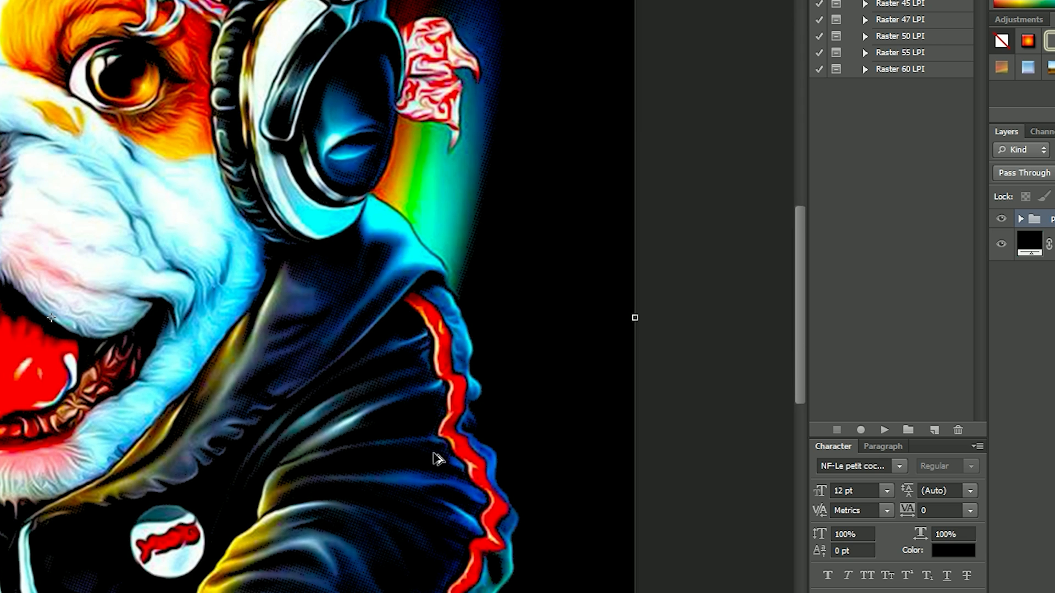
scroll(417, 300, down, 2)
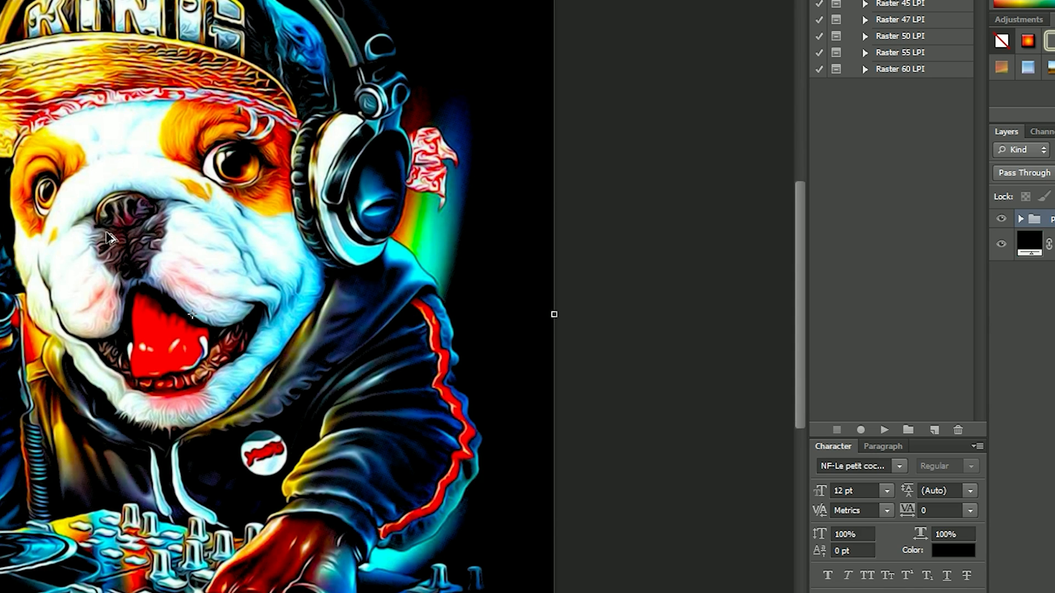
scroll(198, 202, up, 1)
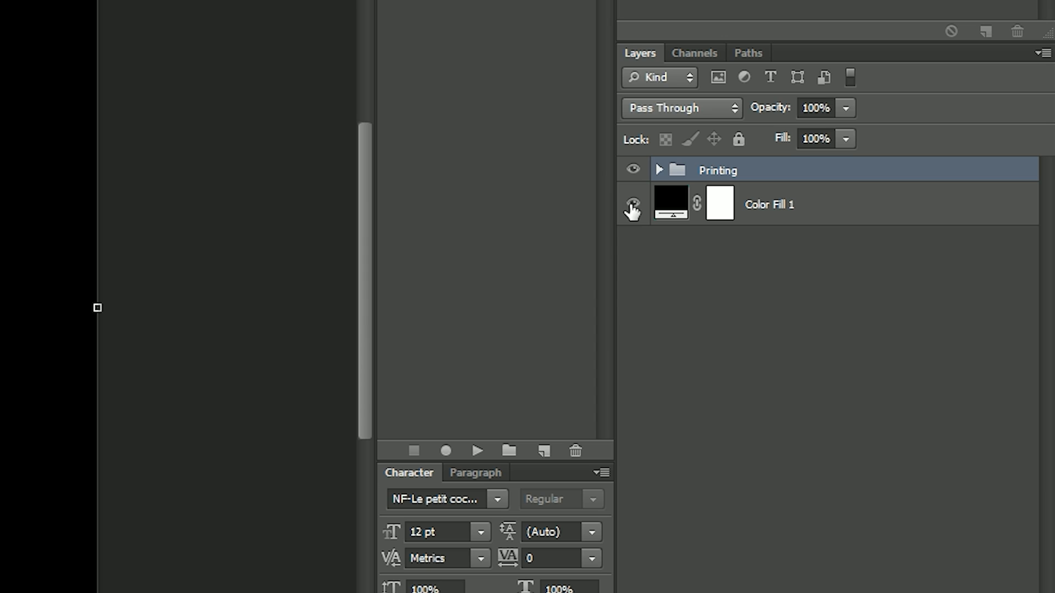
Step: Hide the black Color Fill 1 layer to examine the halftone dots over transparency, and show the layer again
click(632, 205)
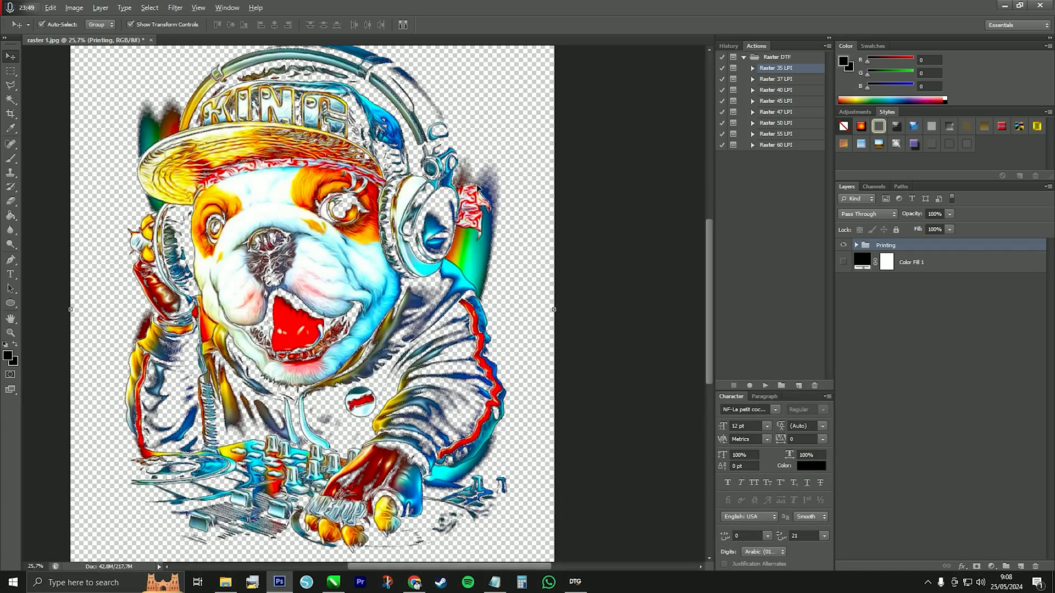
scroll(473, 176, up, 4)
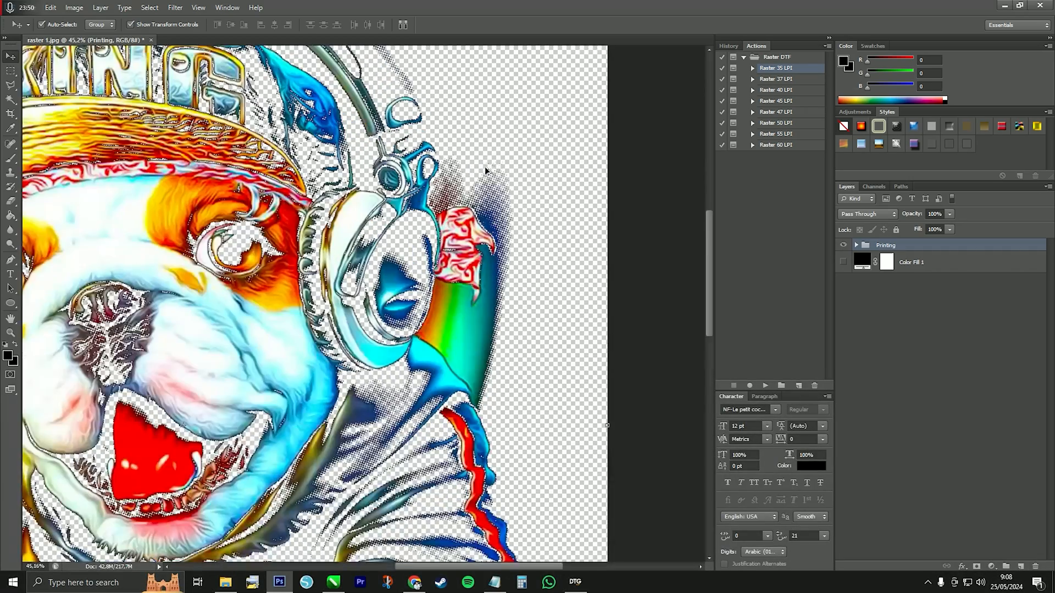
scroll(454, 194, up, 5)
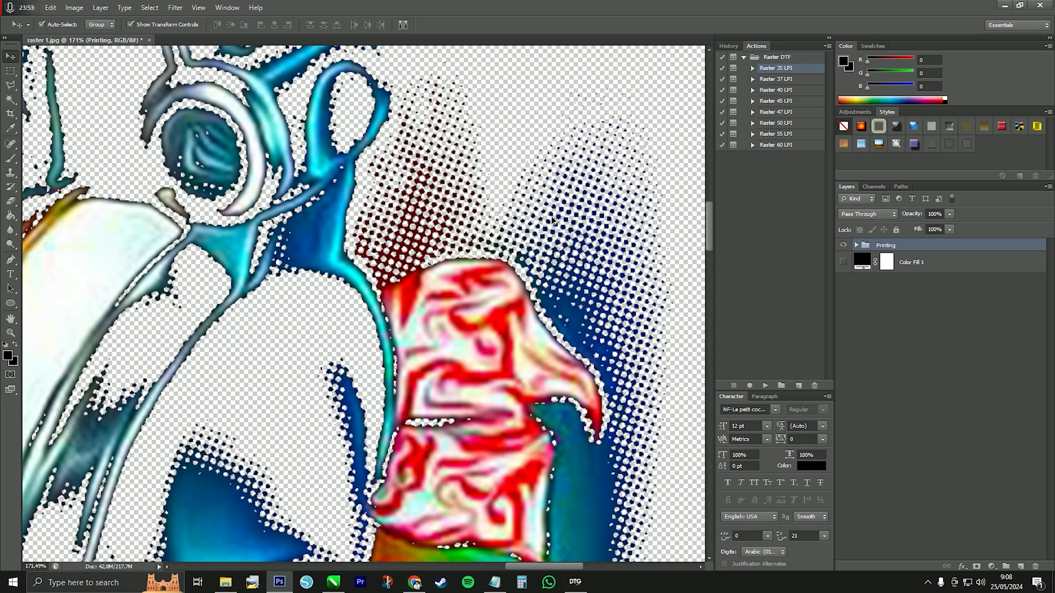
scroll(389, 222, down, 2)
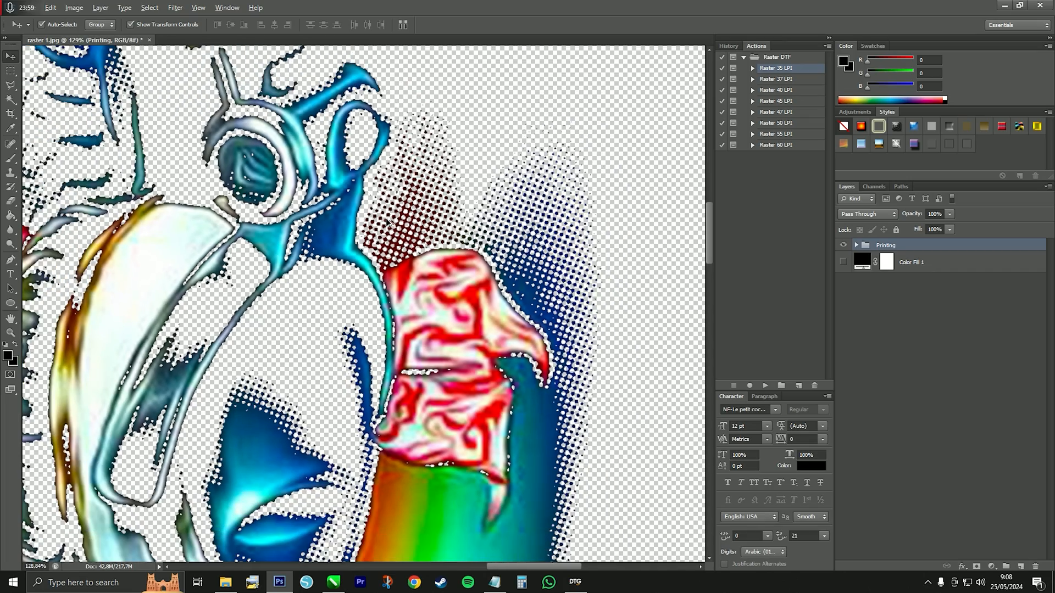
scroll(327, 144, down, 6)
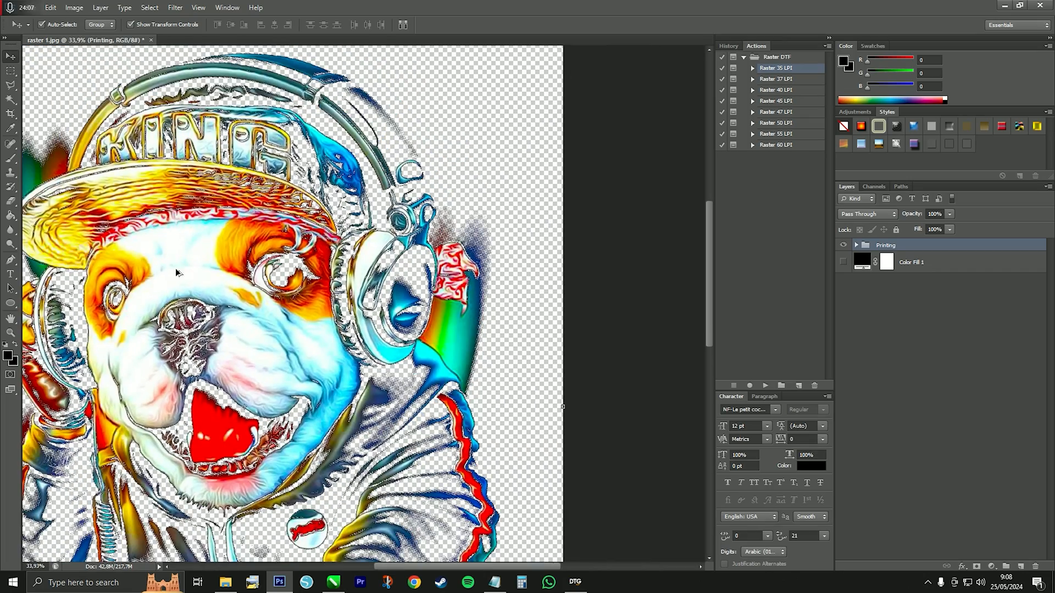
scroll(354, 203, up, 4)
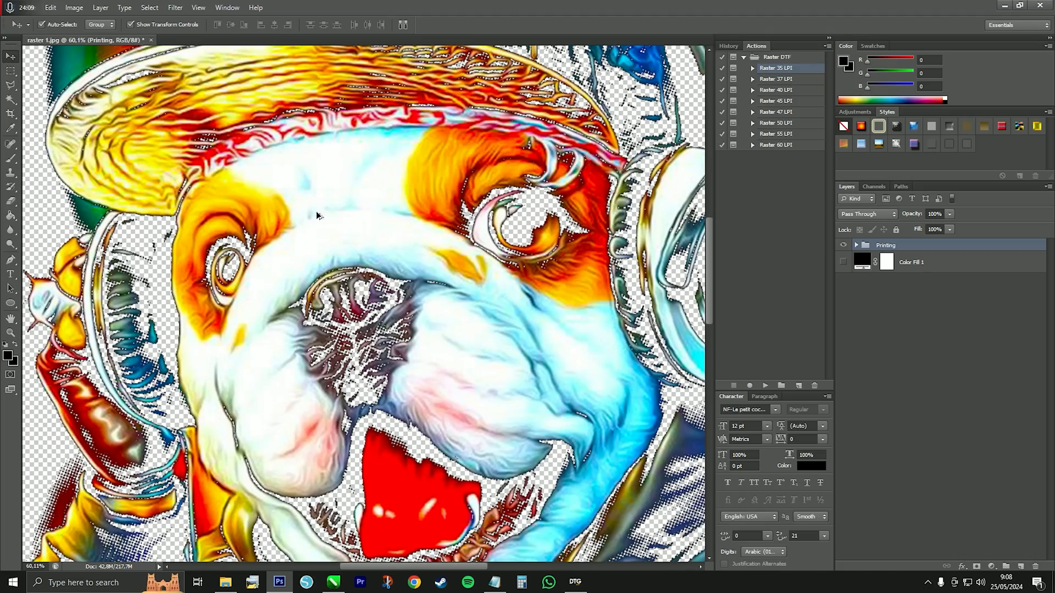
scroll(357, 217, down, 5)
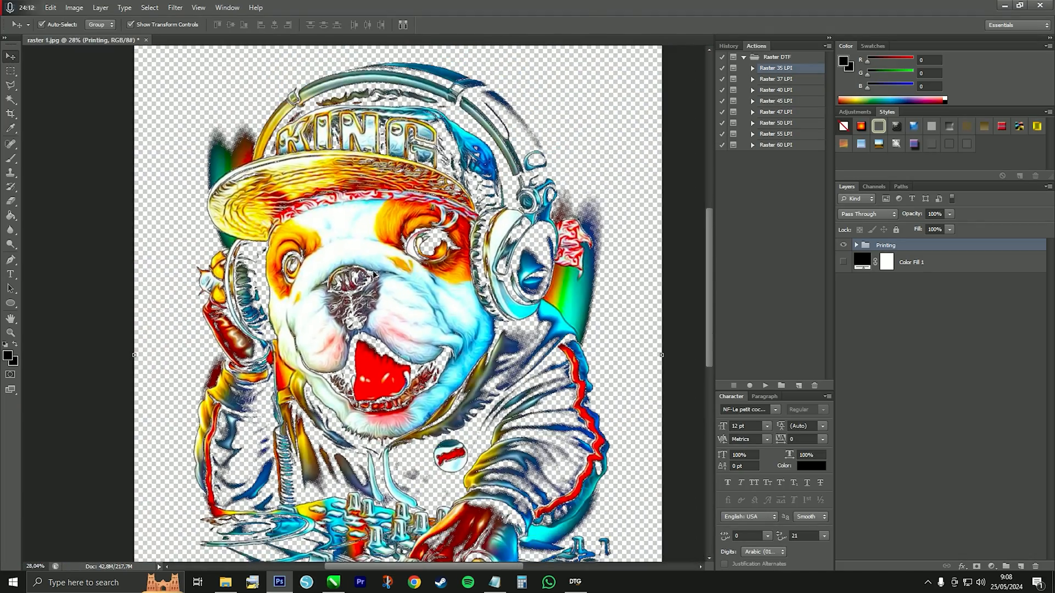
scroll(381, 278, down, 2)
scroll(364, 269, up, 3)
scroll(357, 265, down, 1)
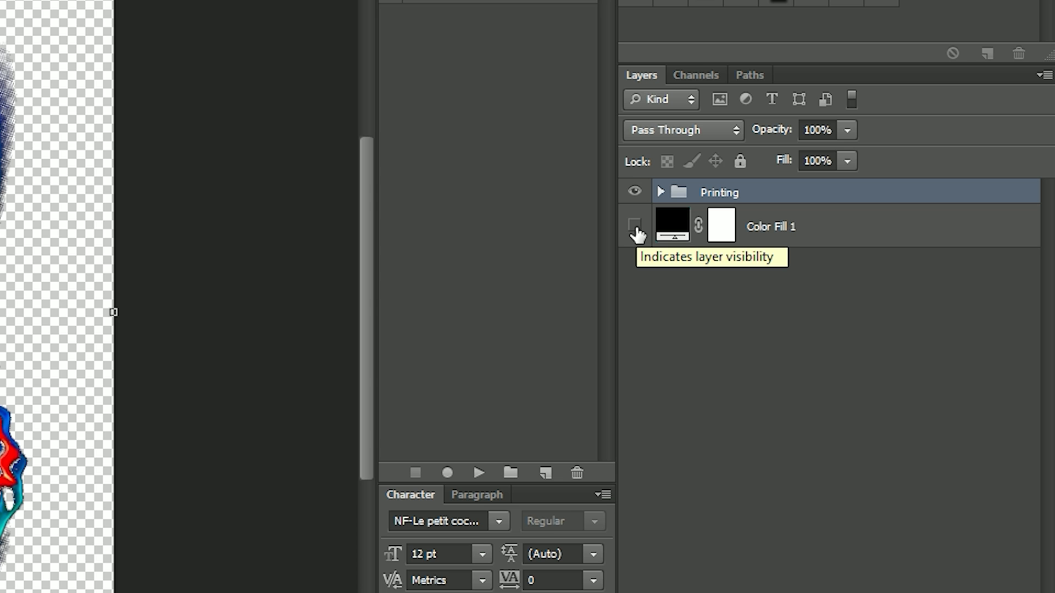
click(844, 264)
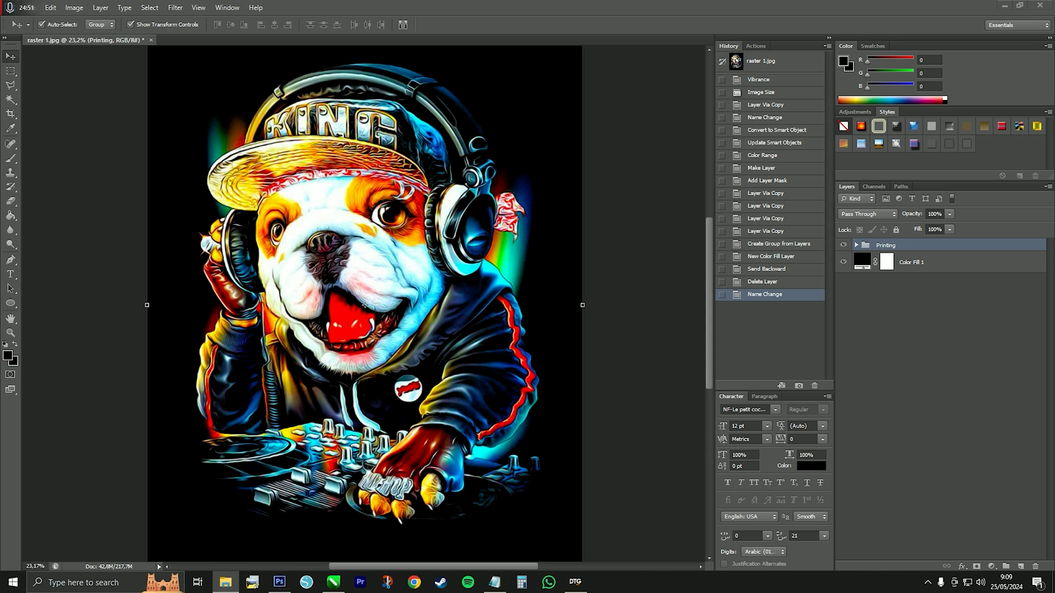
Step: Open "raster 1 - Copy.jpg" as a second document and compare the original bulldog artwork with the rasterized version
drag(235, 1, 222, 37)
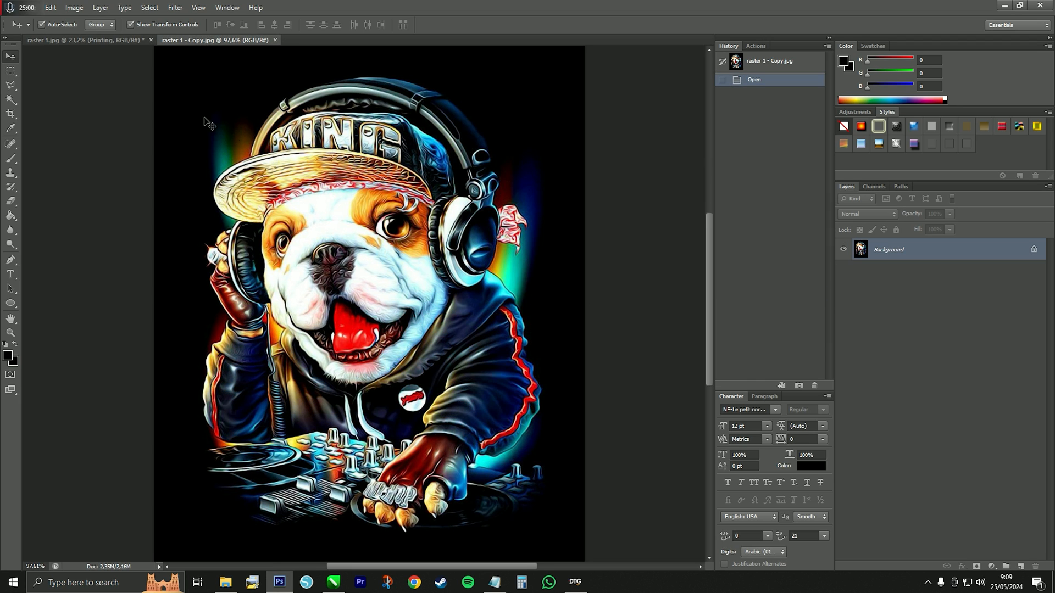
click(76, 41)
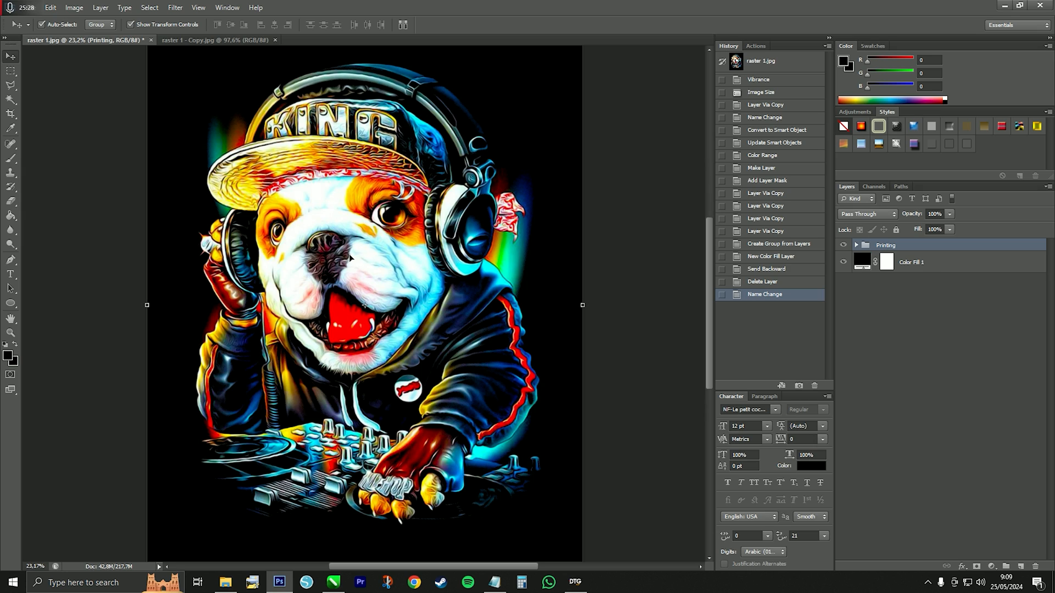
click(184, 41)
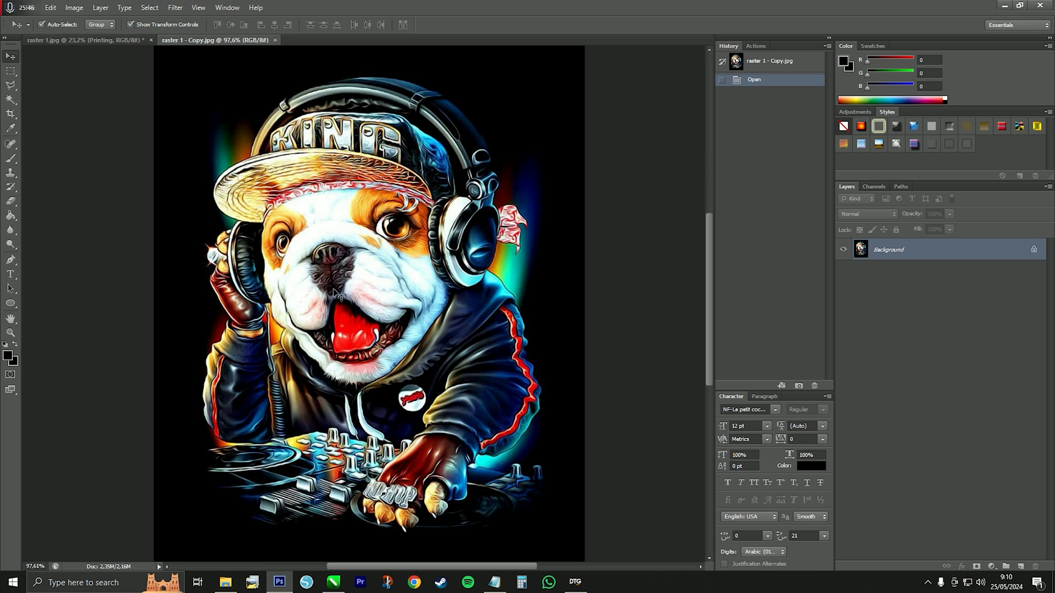
click(107, 40)
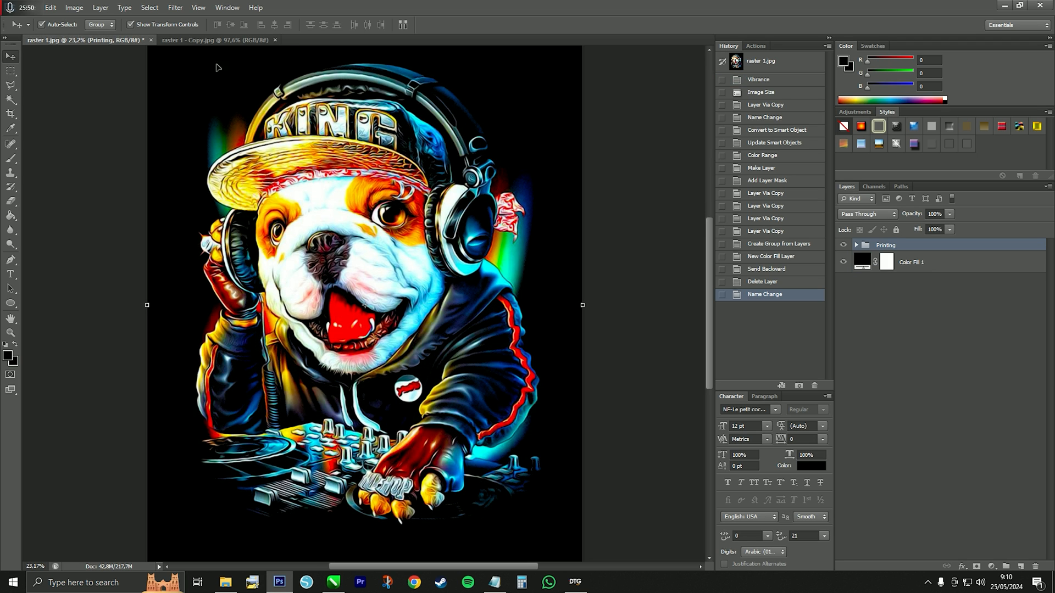
click(193, 39)
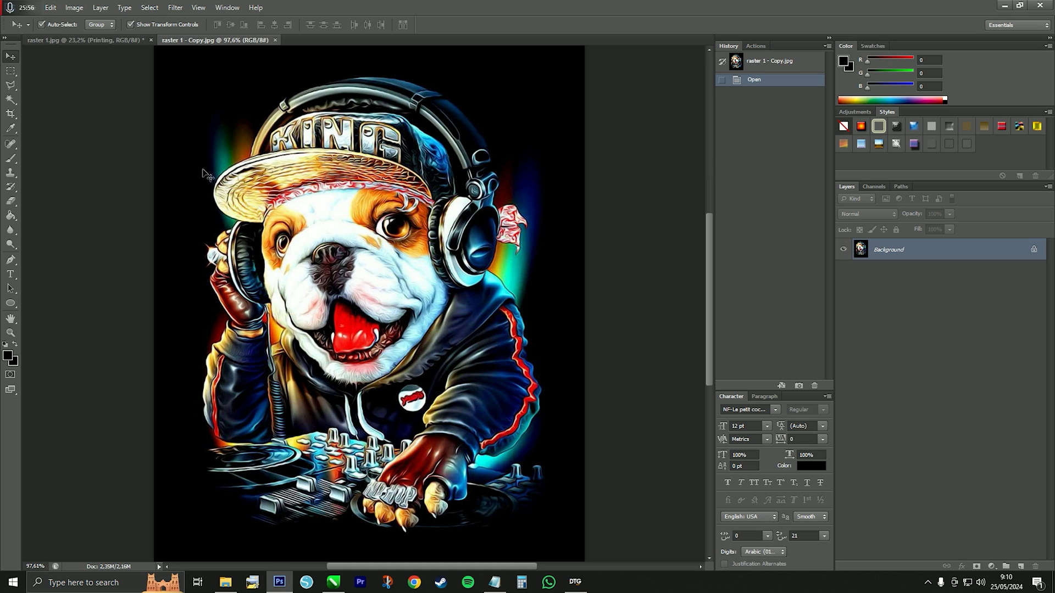
click(88, 38)
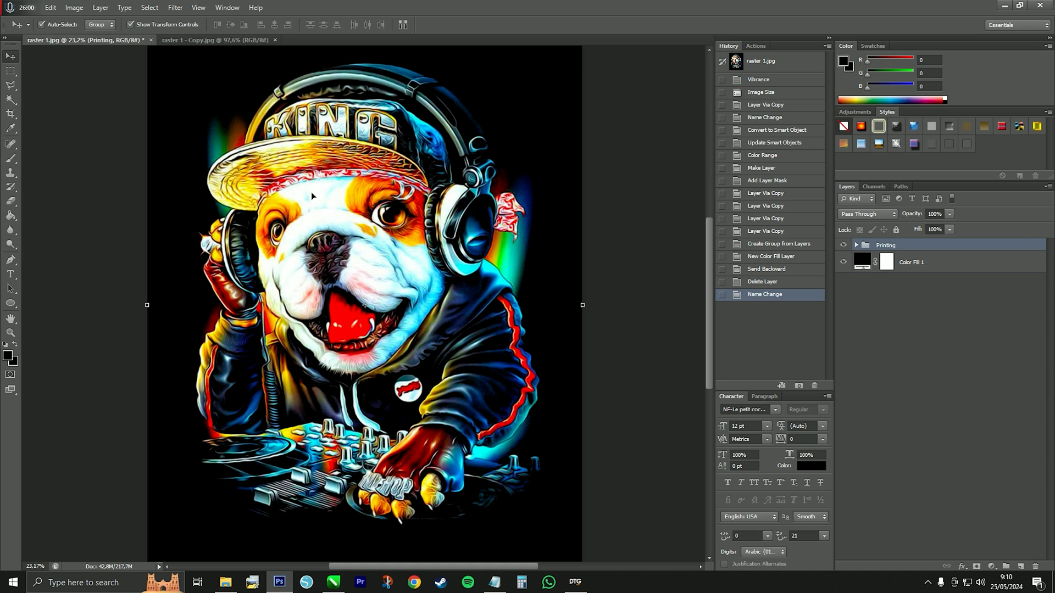
click(191, 39)
click(114, 38)
click(180, 37)
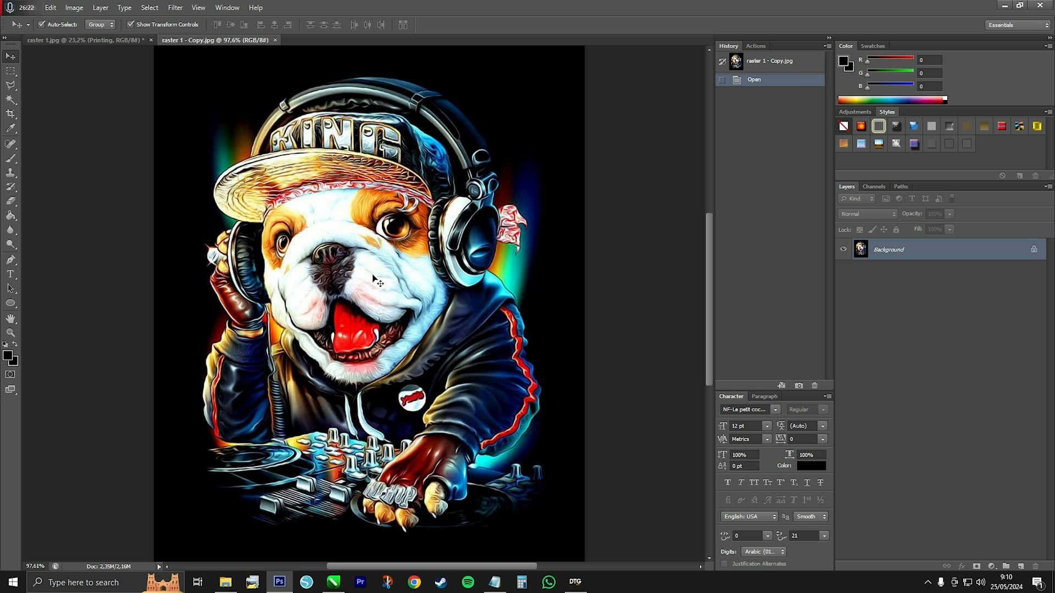
click(116, 38)
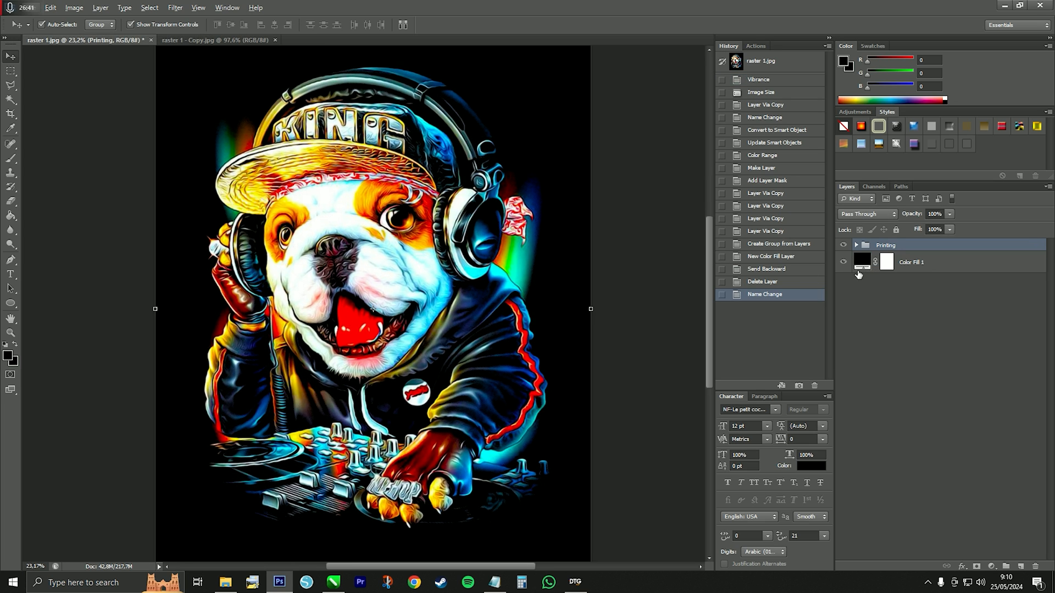
Step: Hide the black Color Fill 1 layer and crop the canvas closely around the bulldog artwork on all four sides
click(844, 262)
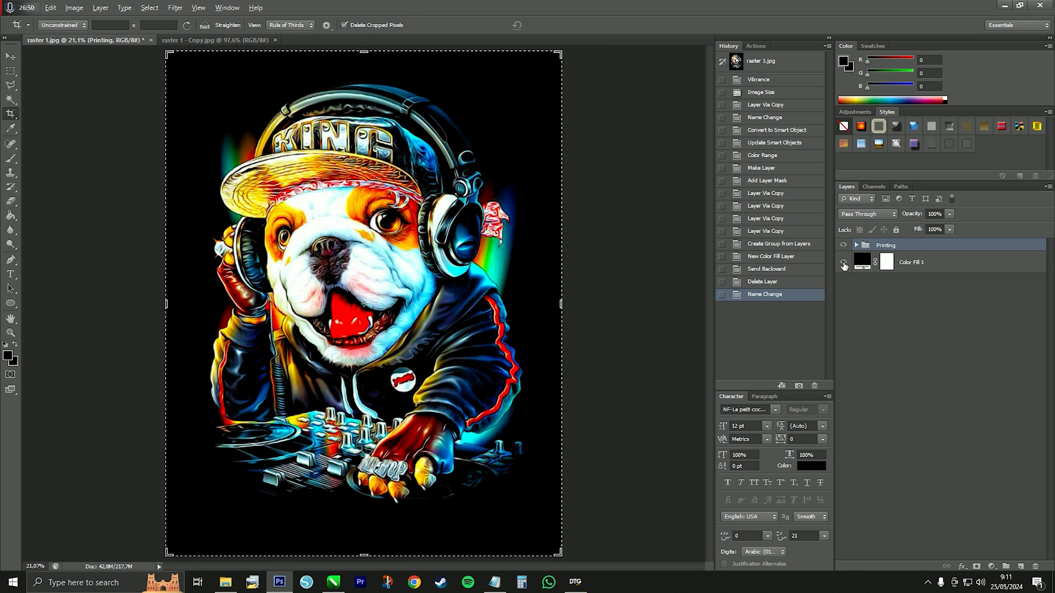
click(844, 262)
drag(165, 303, 185, 301)
drag(364, 52, 364, 66)
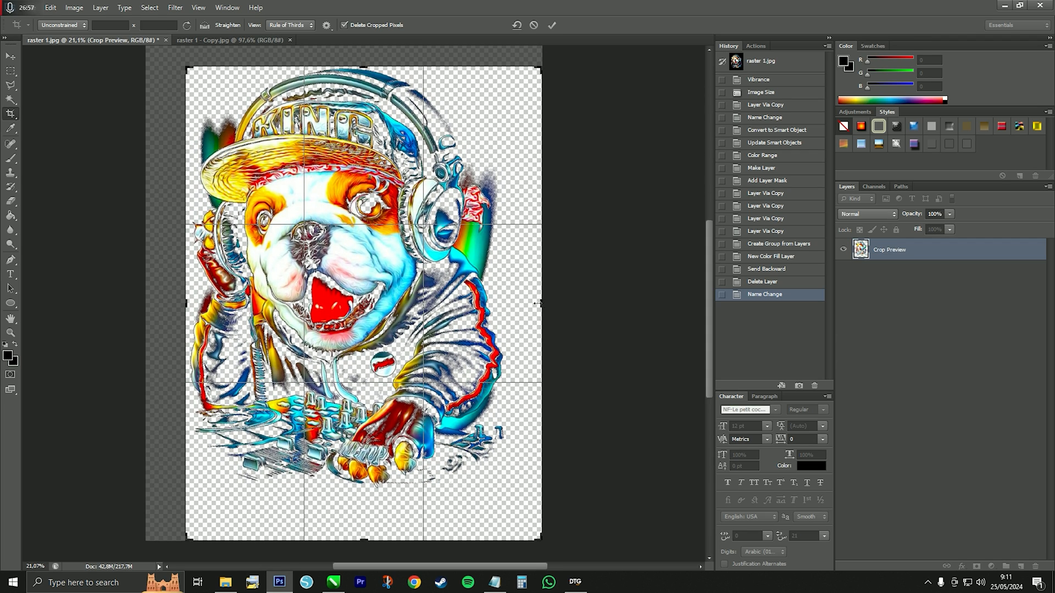
drag(541, 303, 504, 303)
drag(371, 547, 371, 496)
key(Return)
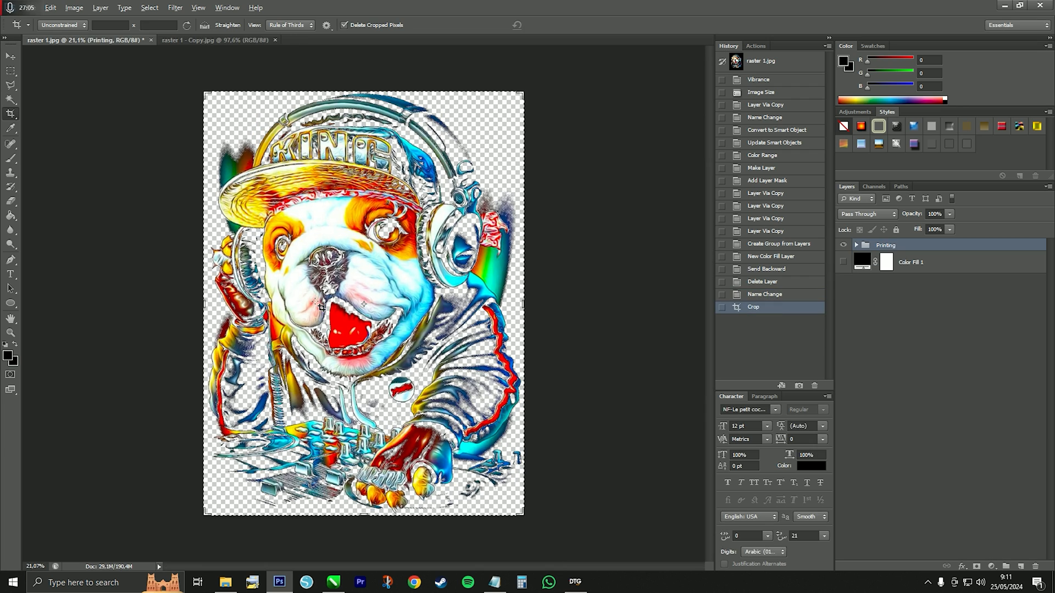
Step: Save the cropped transparent artwork as a PNG copy named "cetak 1" in the Raster folder
click(857, 245)
click(857, 245)
click(27, 8)
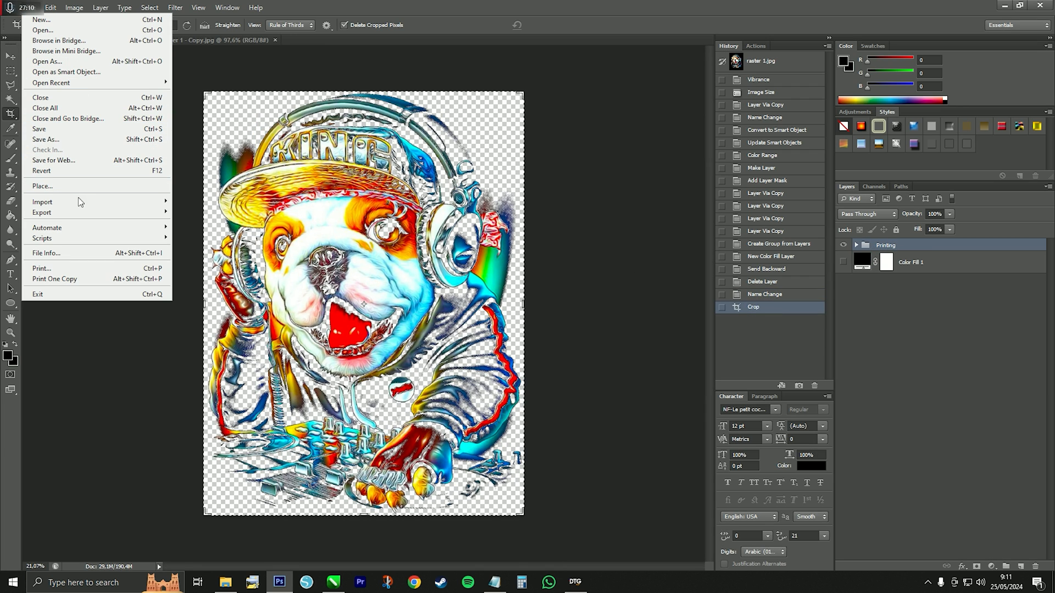
click(139, 140)
click(419, 436)
click(390, 560)
click(384, 421)
key(BackSpace)
key(BackSpace)
key(BackSpace)
key(BackSpace)
key(BackSpace)
key(BackSpace)
key(BackSpace)
key(BackSpace)
key(BackSpace)
key(BackSpace)
key(BackSpace)
key(BackSpace)
text(cetak 1)
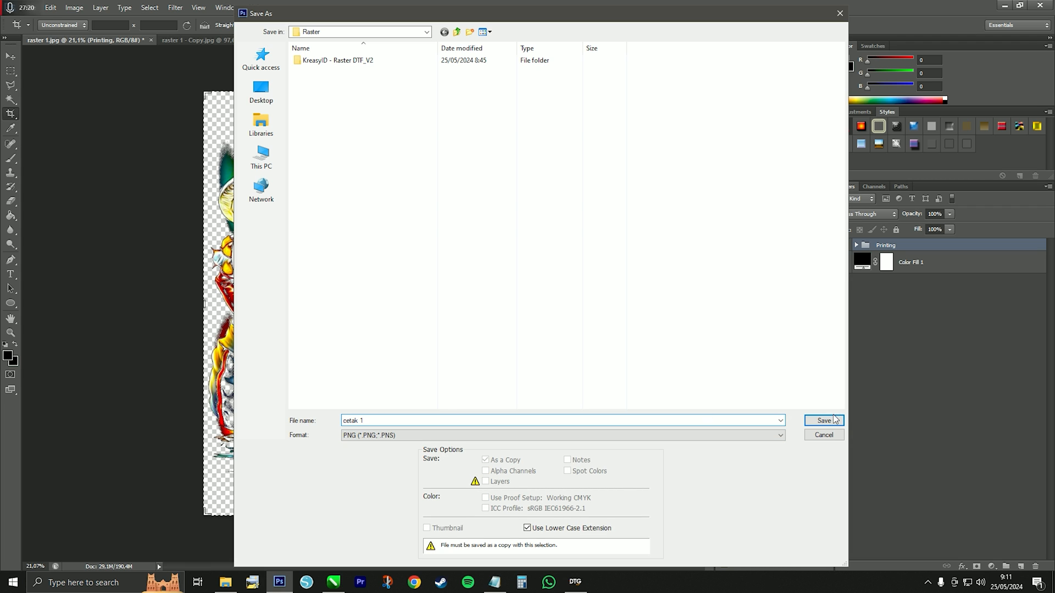
click(834, 419)
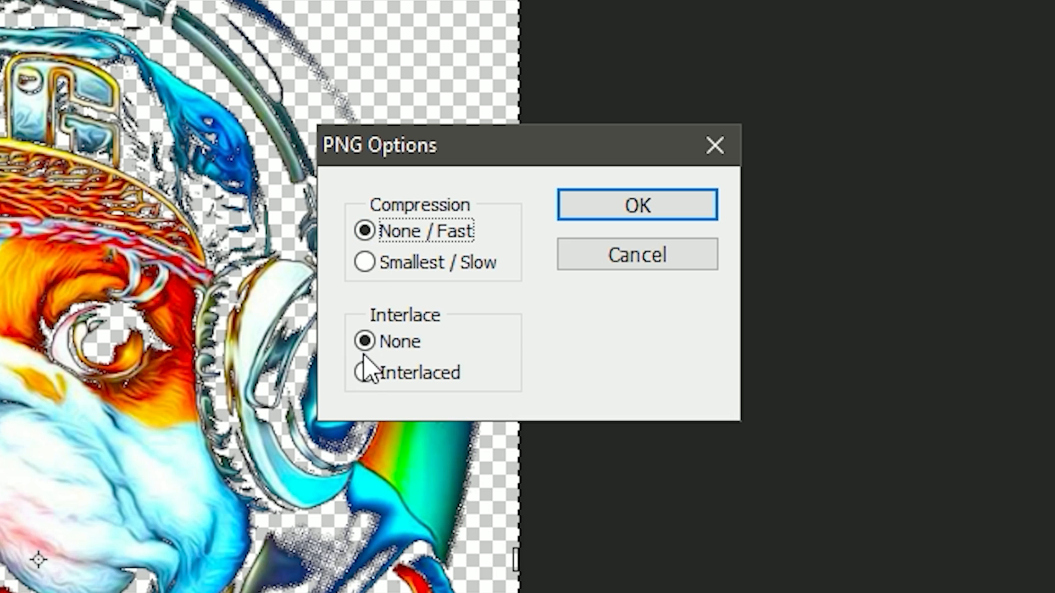
Step: Set the PNG compression to None / Fast and interlace to None, and finish the export
click(472, 241)
click(367, 346)
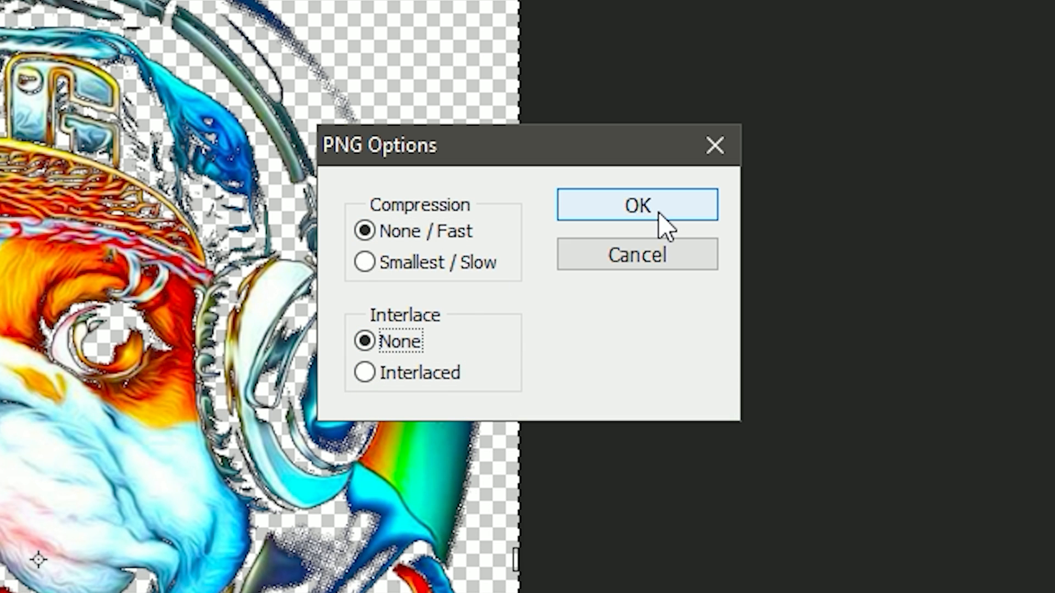
click(658, 212)
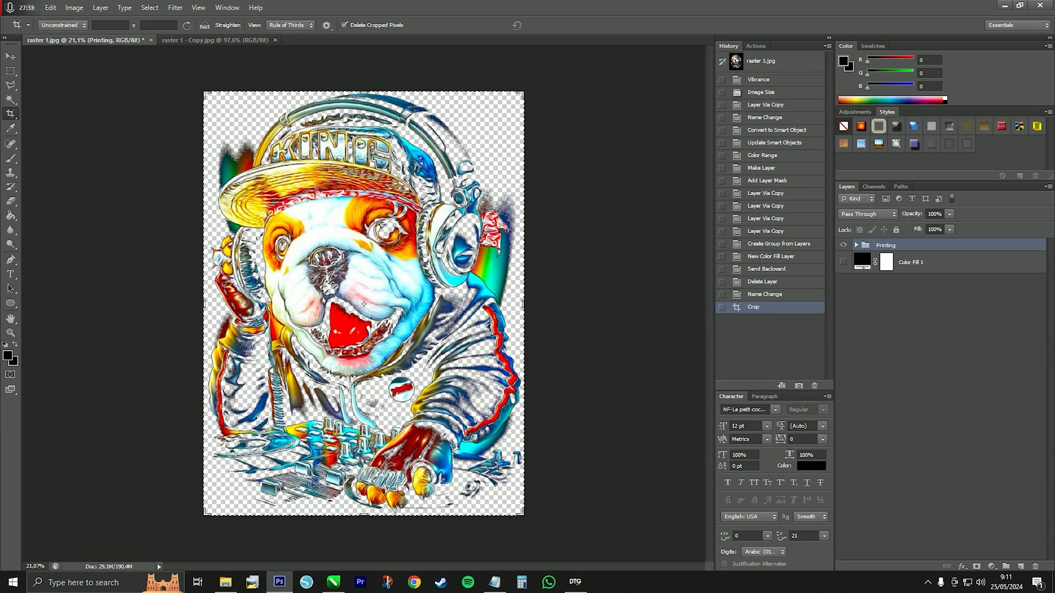
Step: Switch to File Explorer's Raster folder and open the exported "cetak 1.png" in the image viewer
key(super+e)
drag(1054, 231, 460, 163)
double_click(459, 163)
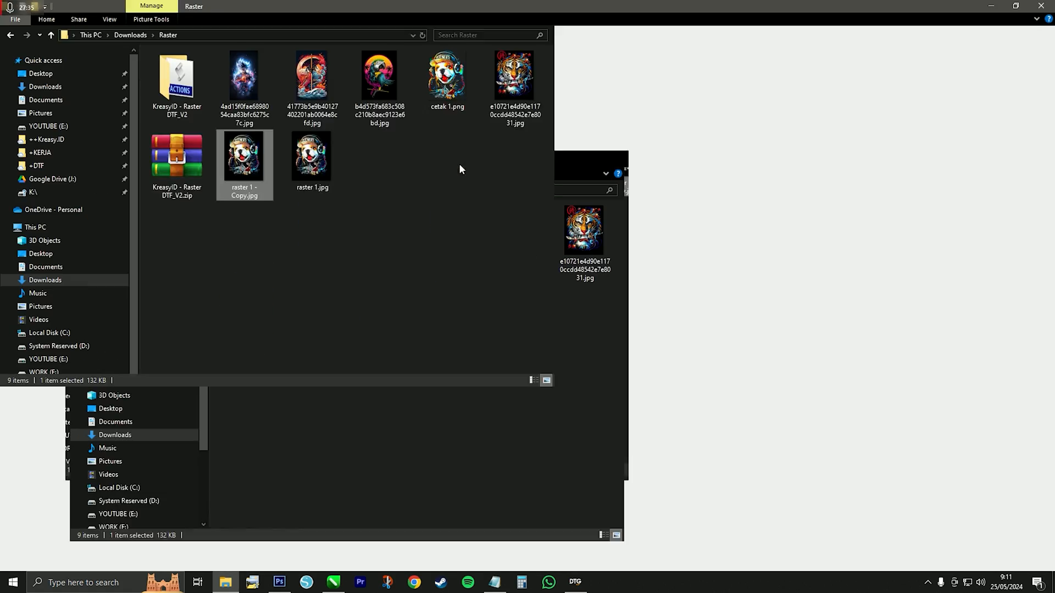
click(659, 79)
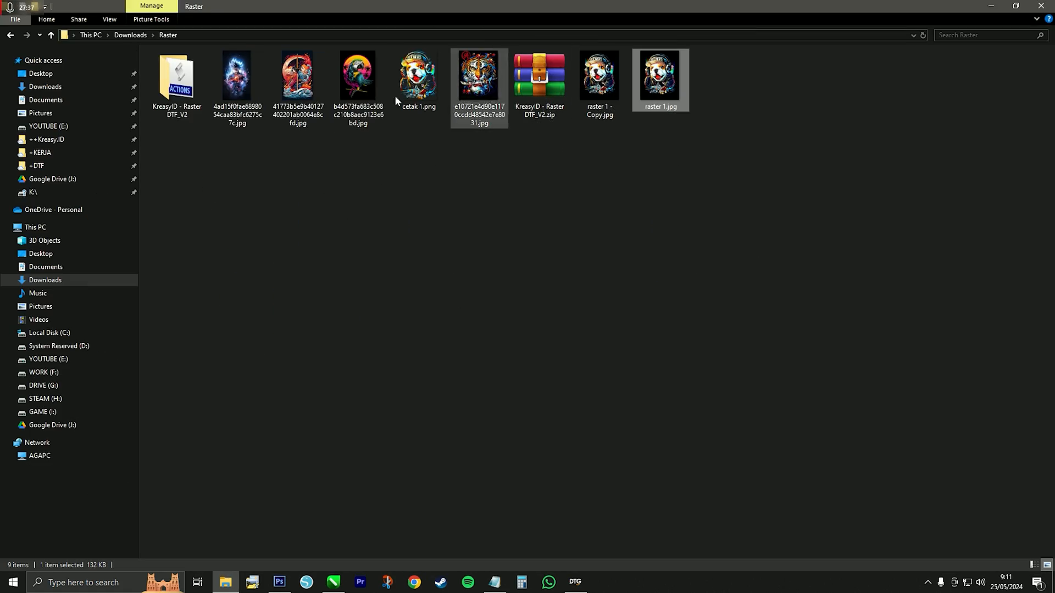
double_click(419, 88)
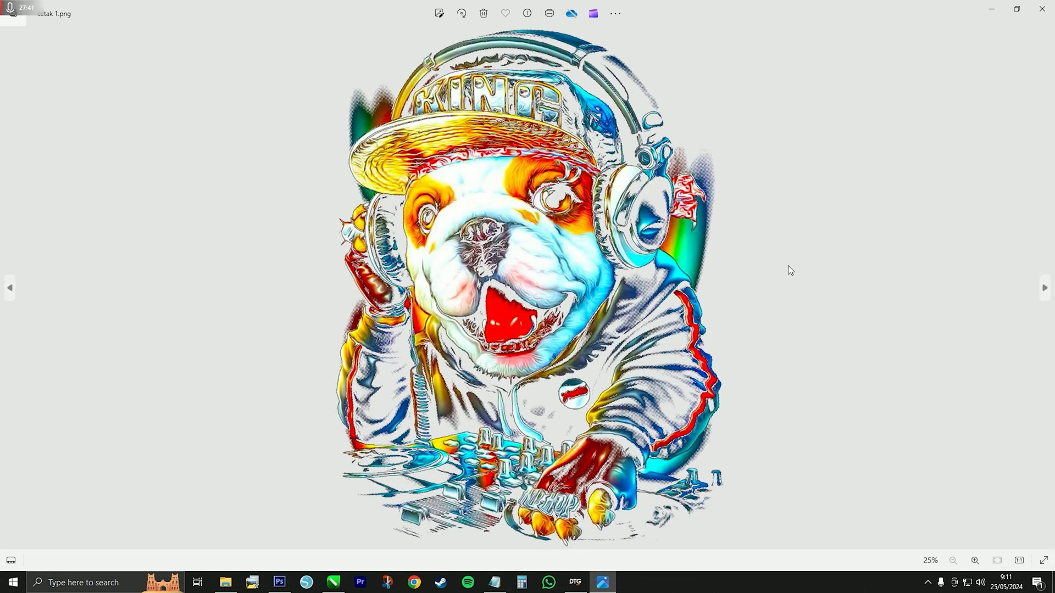
Step: Examine the halftone dots around the bulldog's eyes, cap and headphones in the exported PNG, and close the image viewer
scroll(586, 207, up, 5)
scroll(585, 207, up, 3)
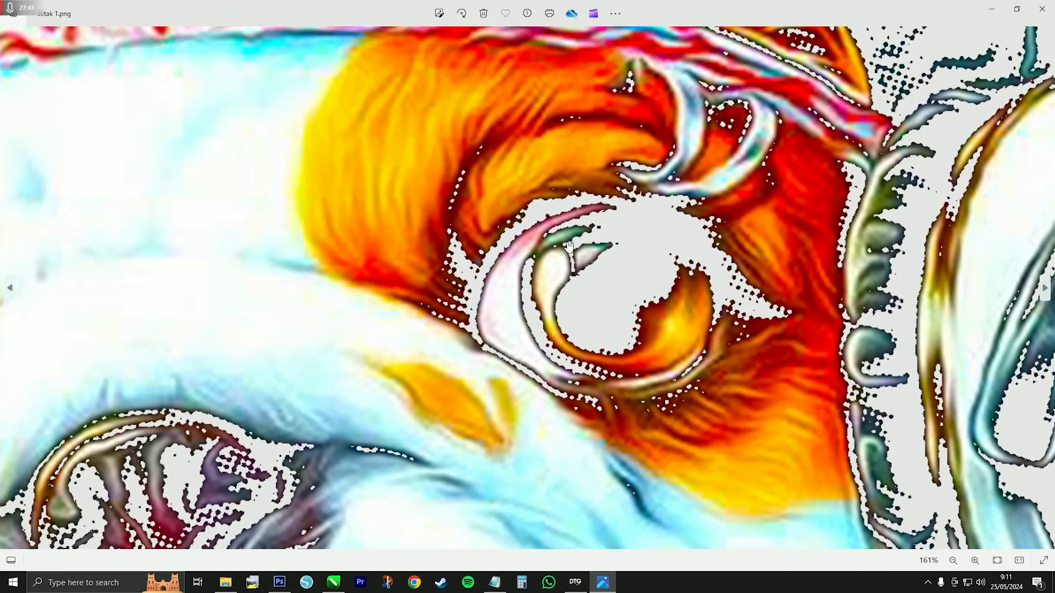
scroll(605, 258, down, 8)
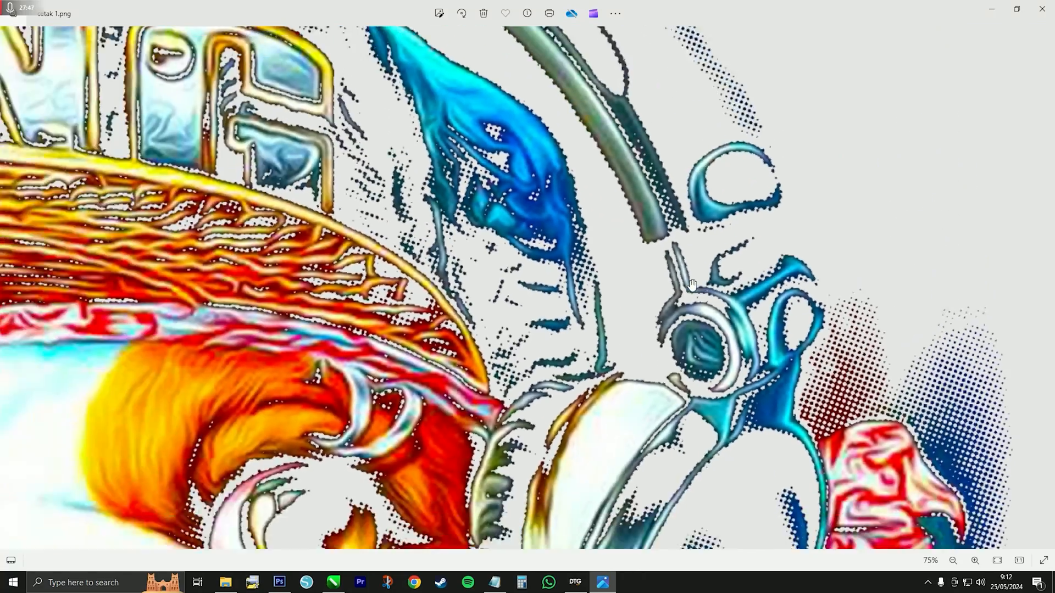
scroll(647, 283, up, 5)
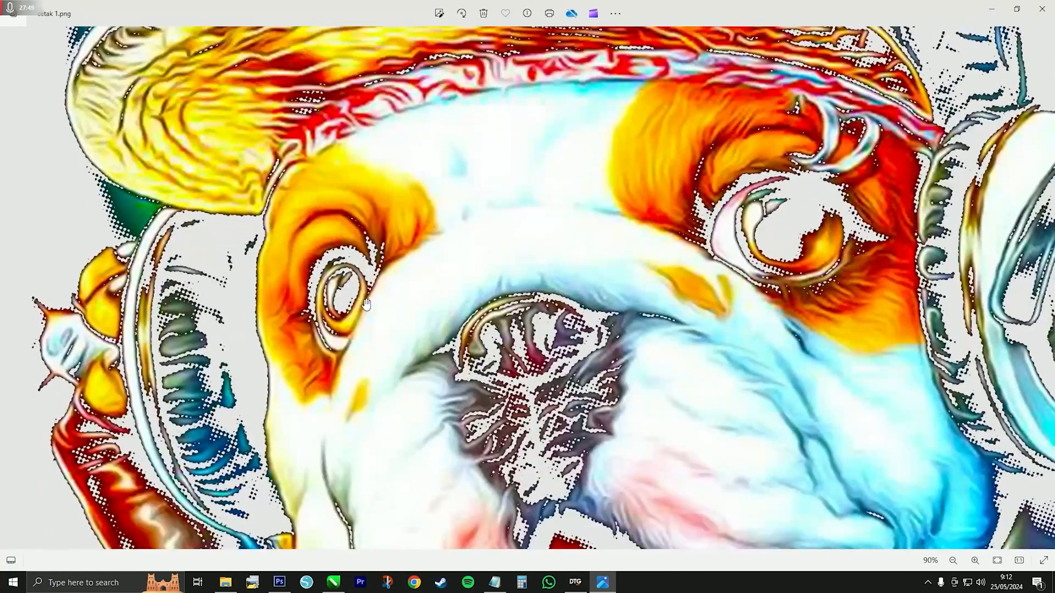
drag(367, 305, 367, 164)
scroll(583, 330, down, 9)
click(1042, 9)
click(1016, 5)
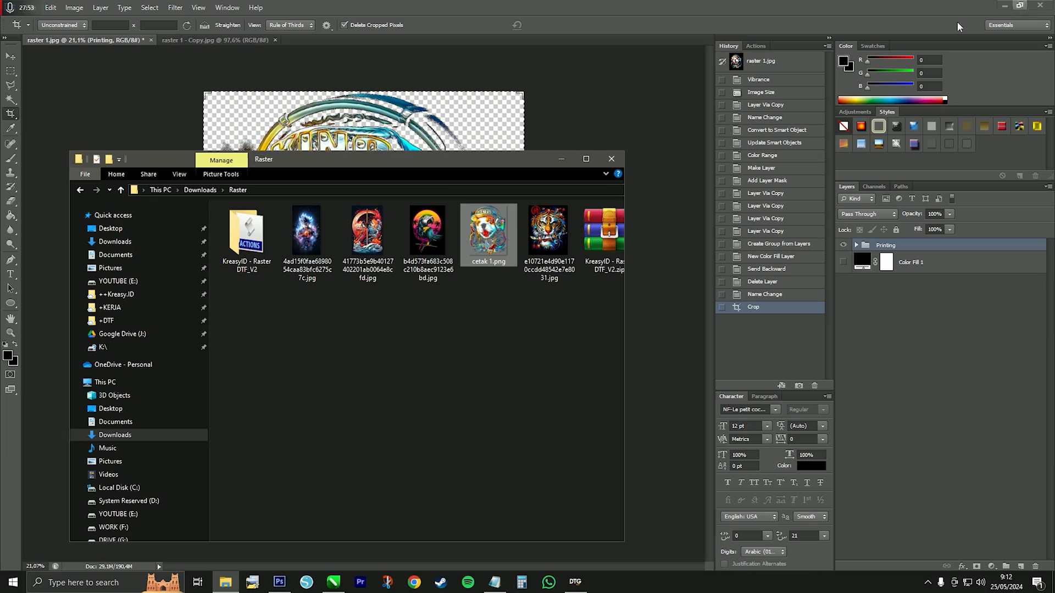
drag(416, 166, 1054, 231)
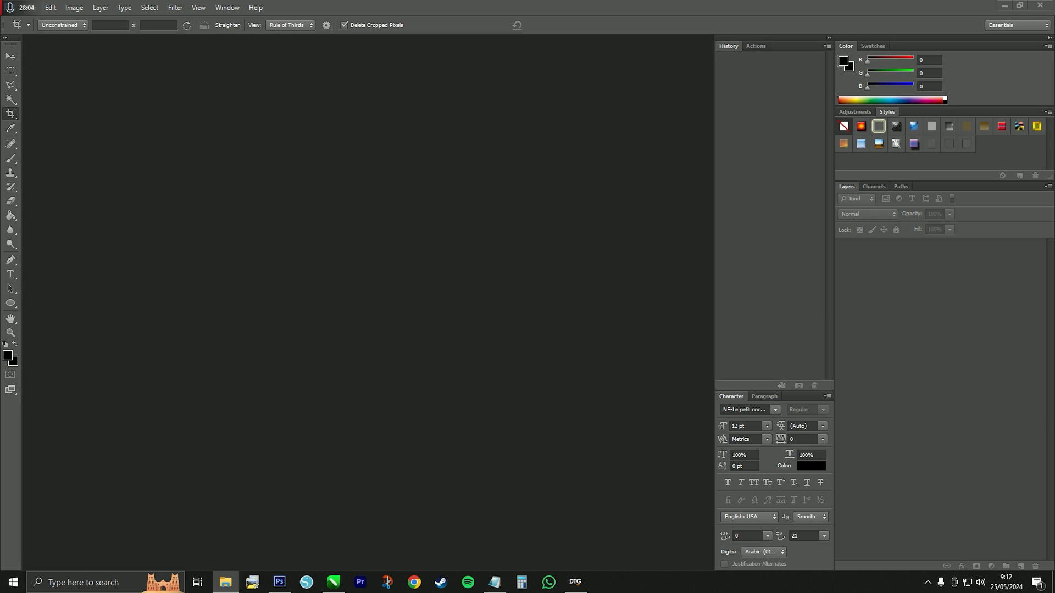
drag(1008, 343, 366, 261)
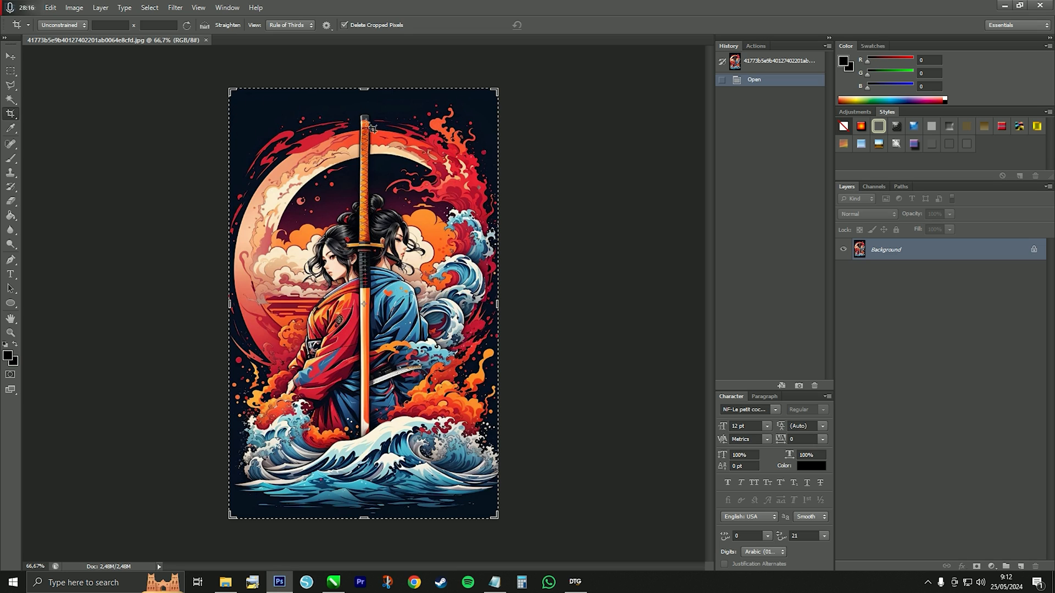
Step: Run the Raster 35 LPI action from the Raster DTF set on the samurai artwork
click(756, 47)
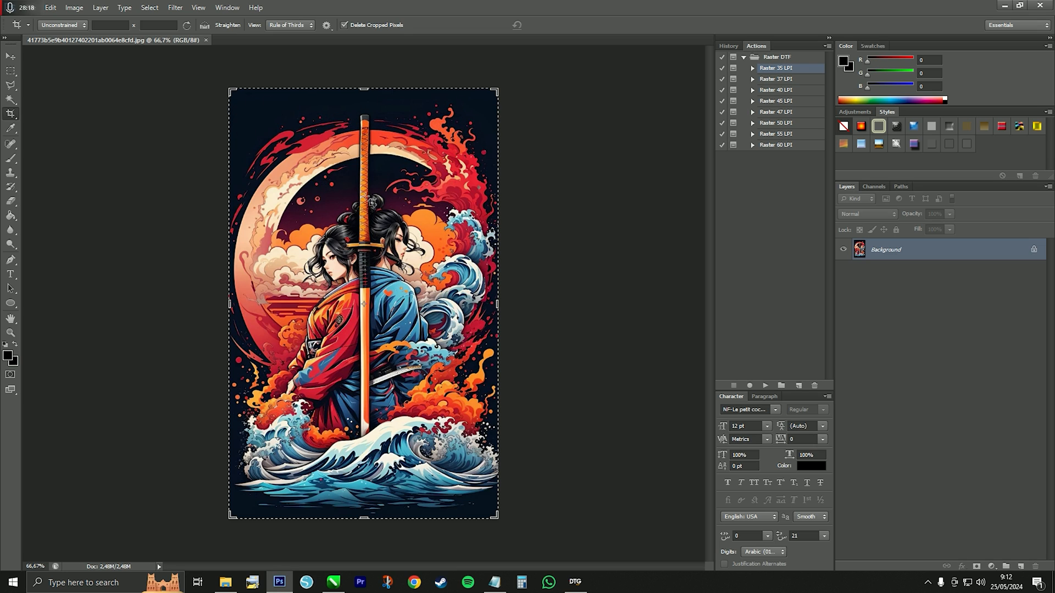
click(9, 57)
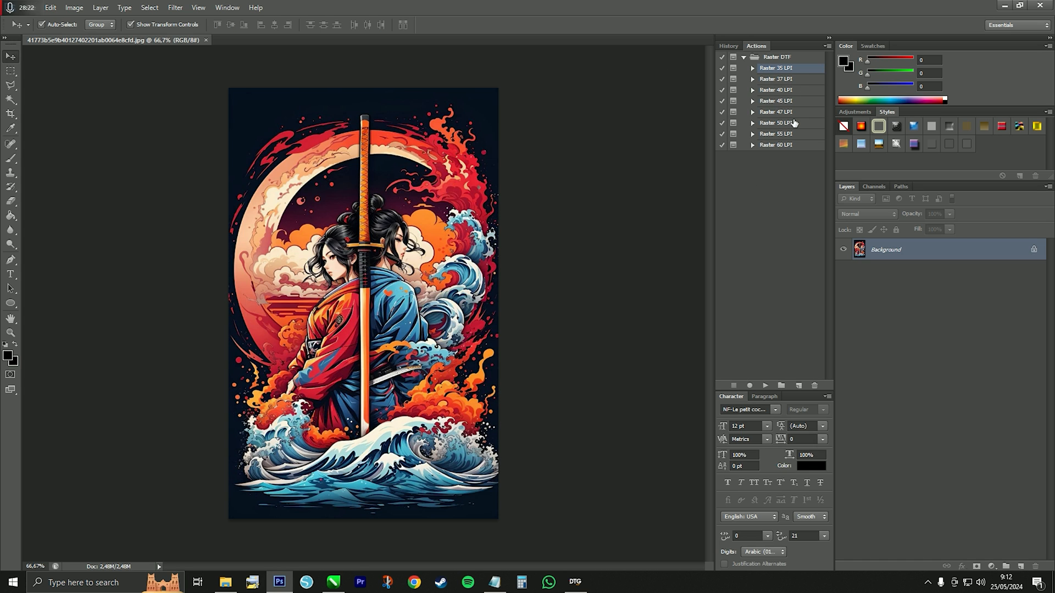
click(788, 147)
click(779, 69)
click(778, 82)
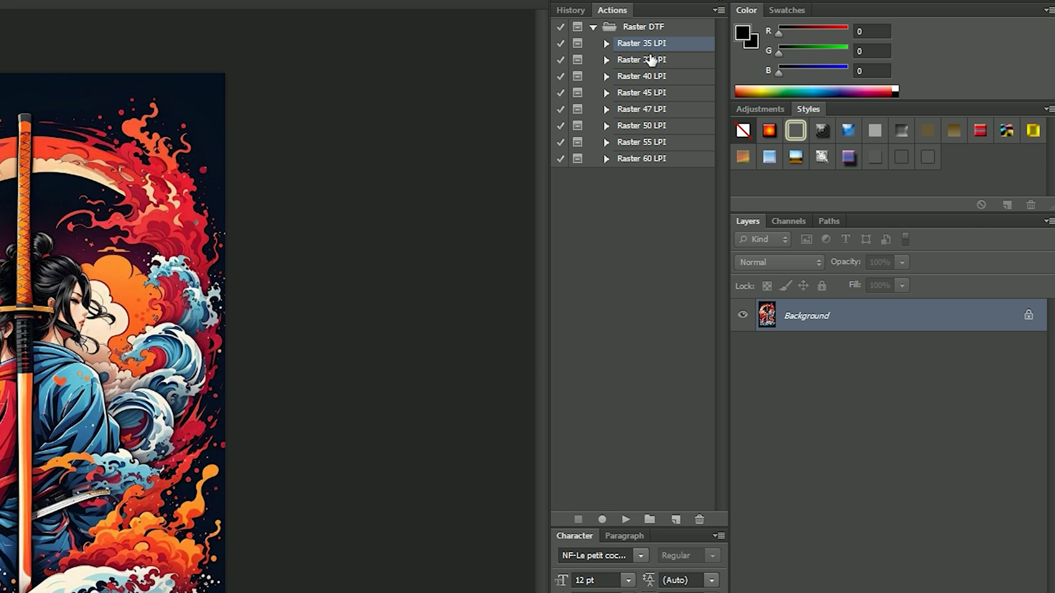
click(647, 44)
click(647, 62)
click(647, 45)
click(627, 519)
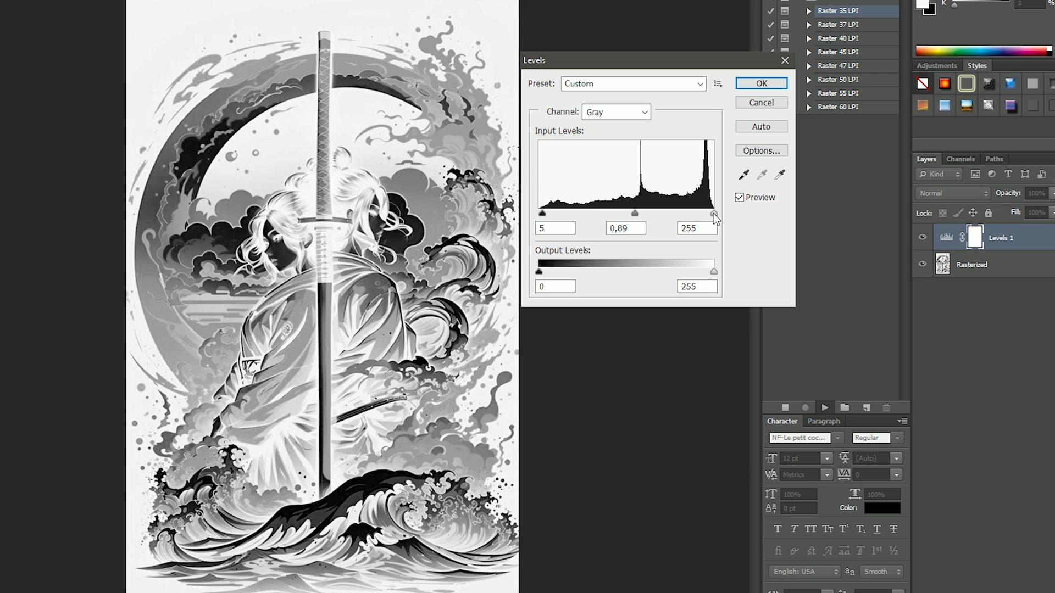
Step: Try several white input levels for the Gray channel and set the value to 240
mouse_move(714, 214)
mouse_down()
mouse_move(644, 213)
mouse_move(702, 213)
mouse_up()
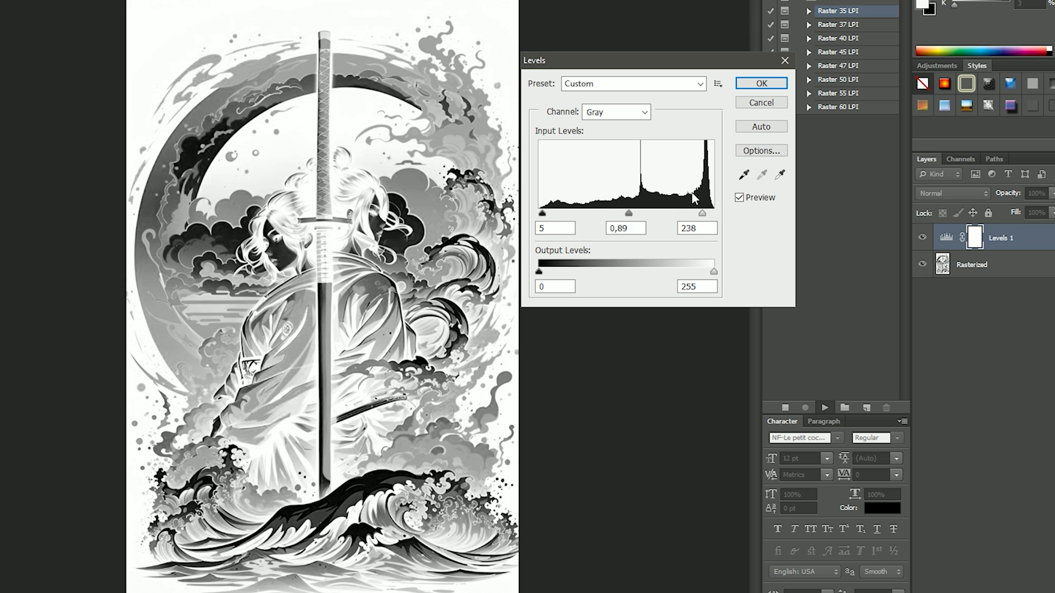
drag(702, 213, 725, 219)
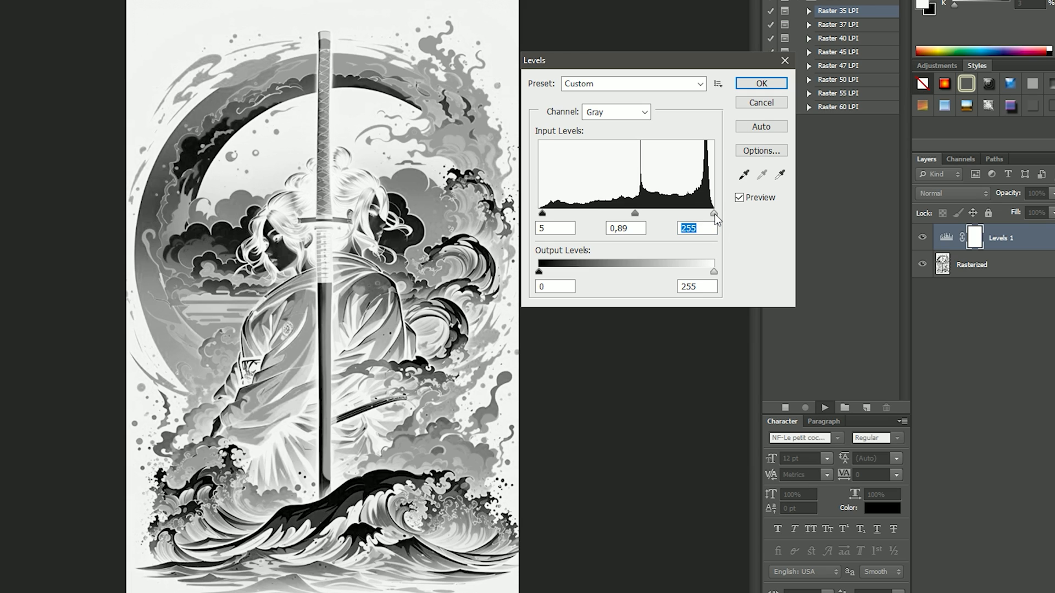
drag(714, 218, 706, 217)
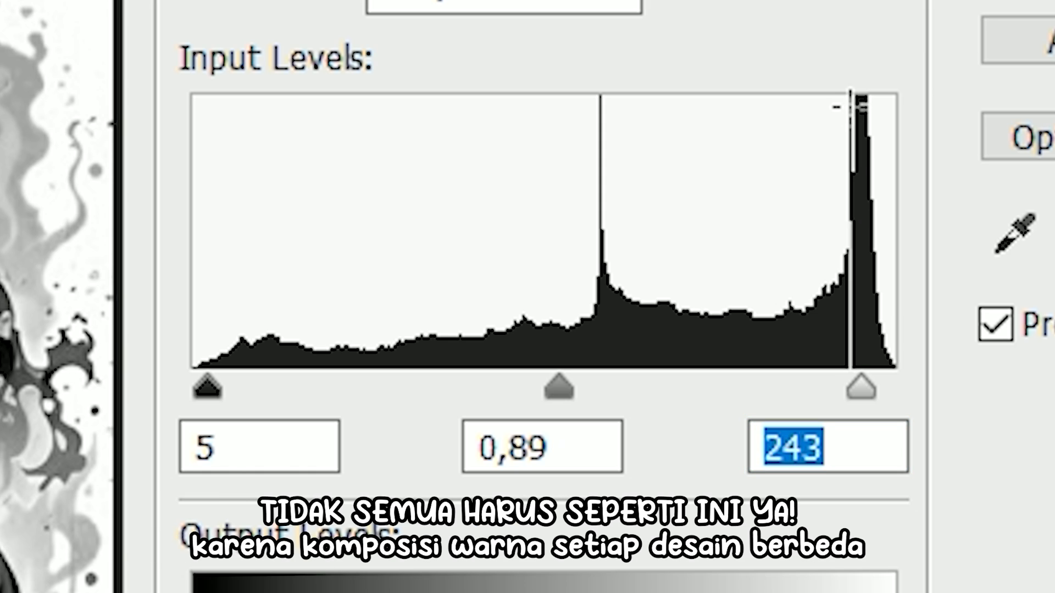
drag(862, 388, 853, 387)
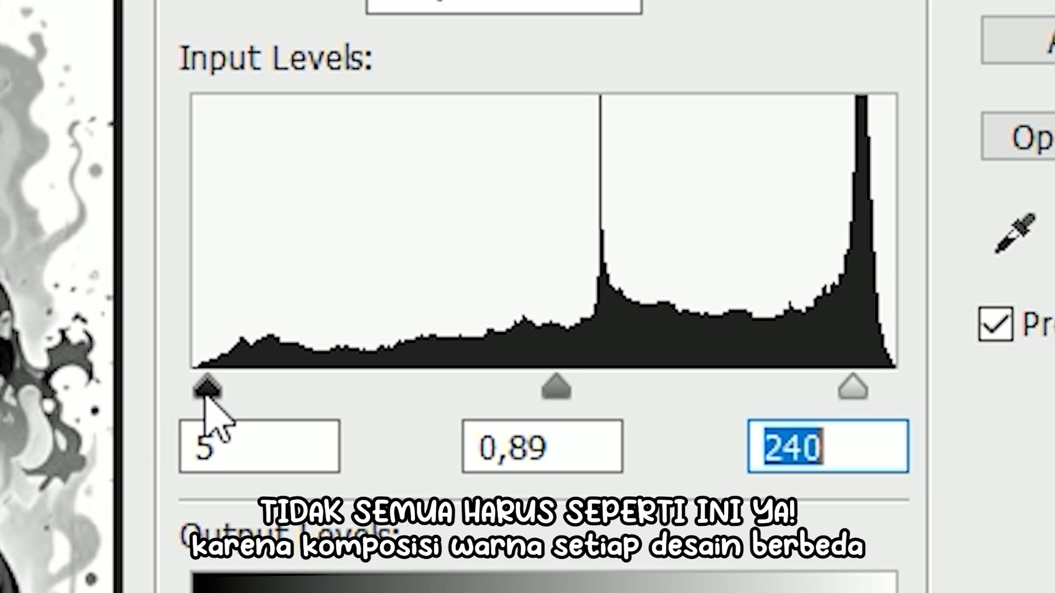
Step: Try black input levels between 95 and 186 for the Gray channel, ending at 106
drag(215, 394, 570, 352)
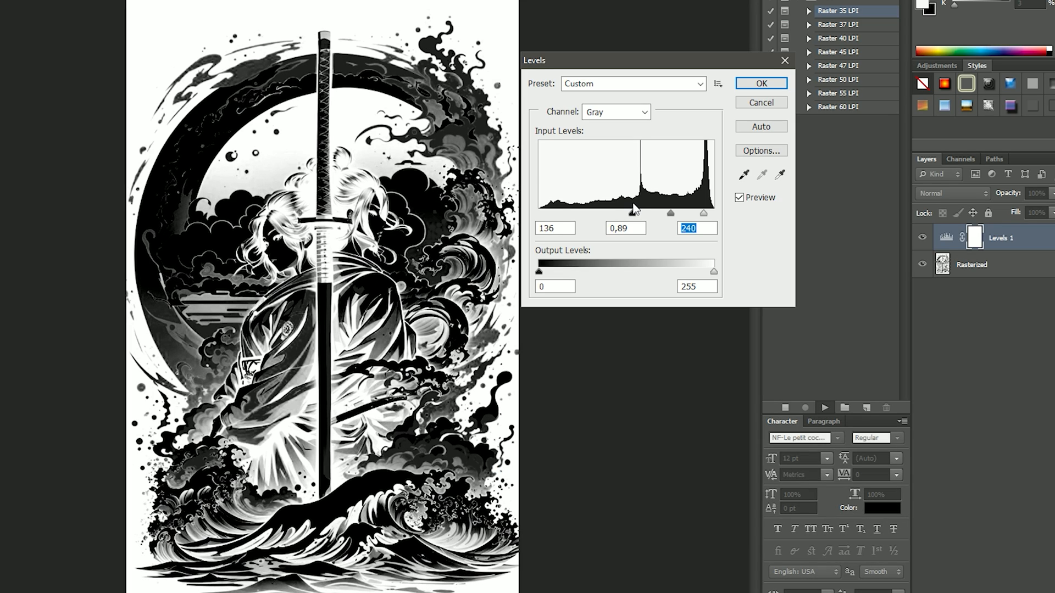
drag(635, 208, 631, 211)
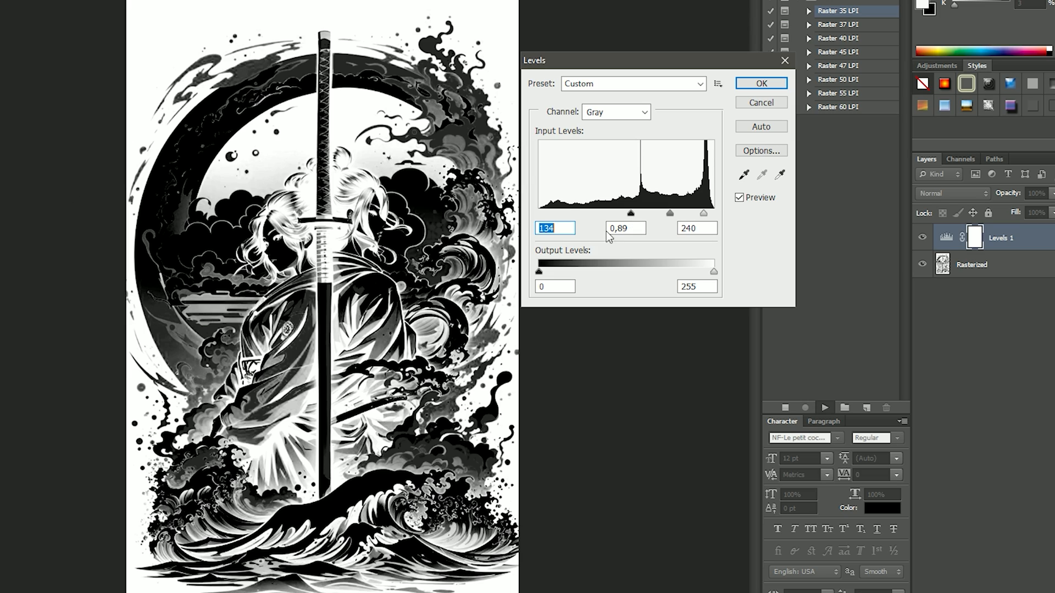
drag(630, 219, 604, 219)
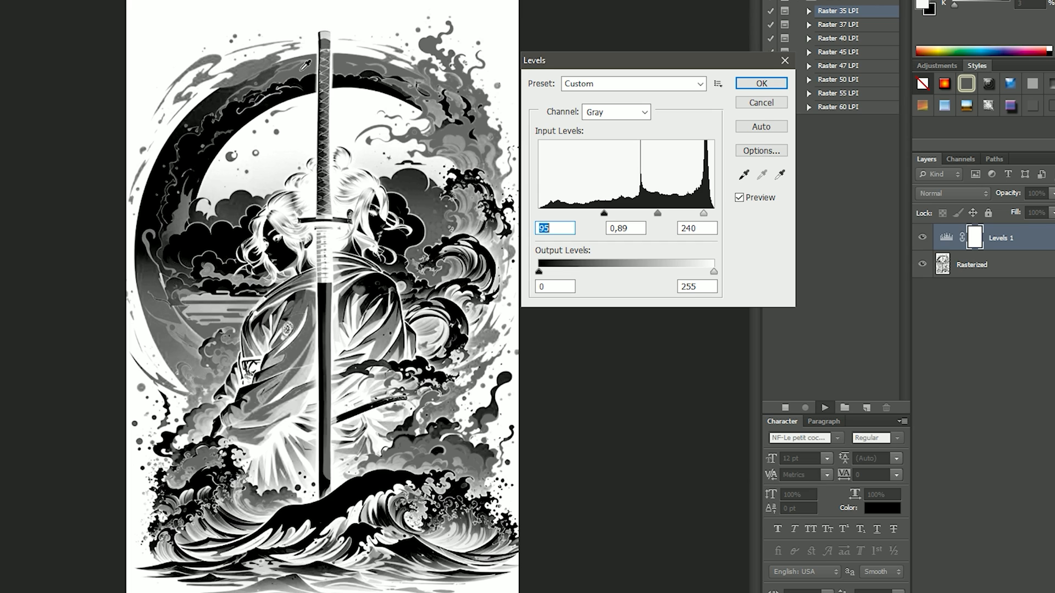
drag(605, 213, 626, 216)
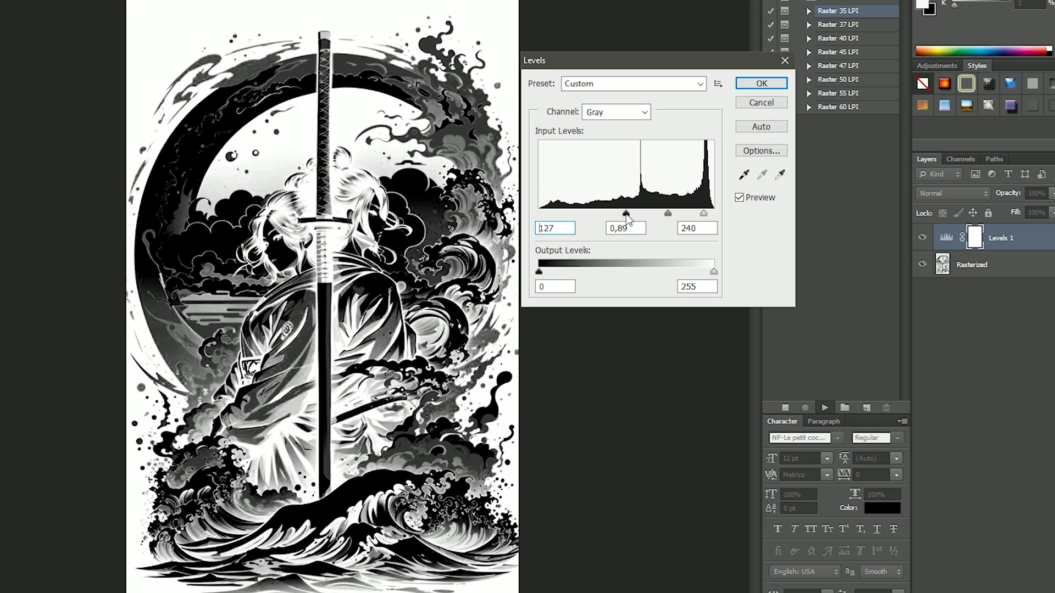
drag(628, 218, 667, 205)
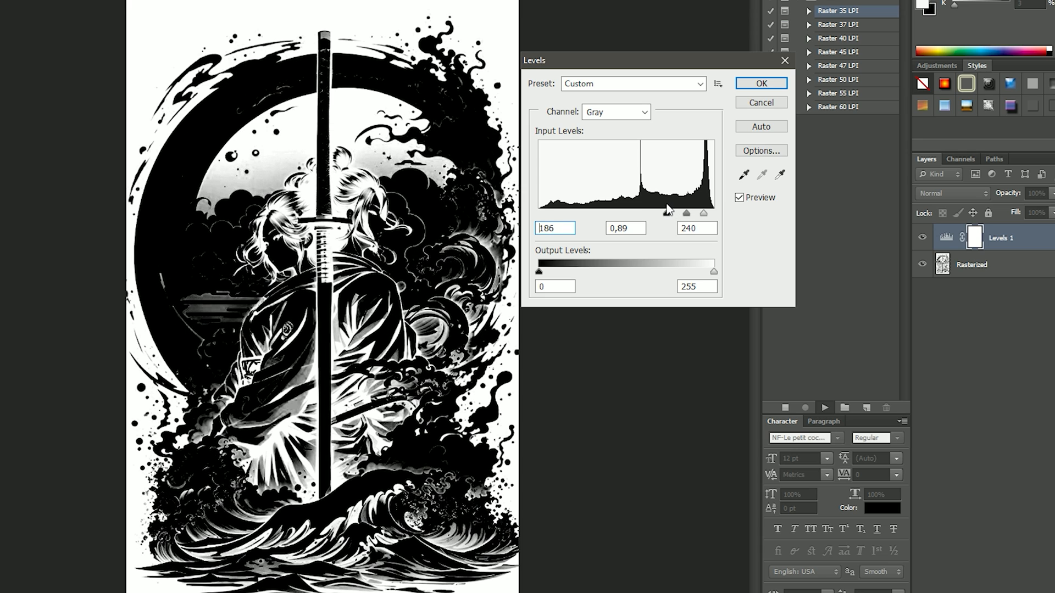
drag(667, 216, 633, 216)
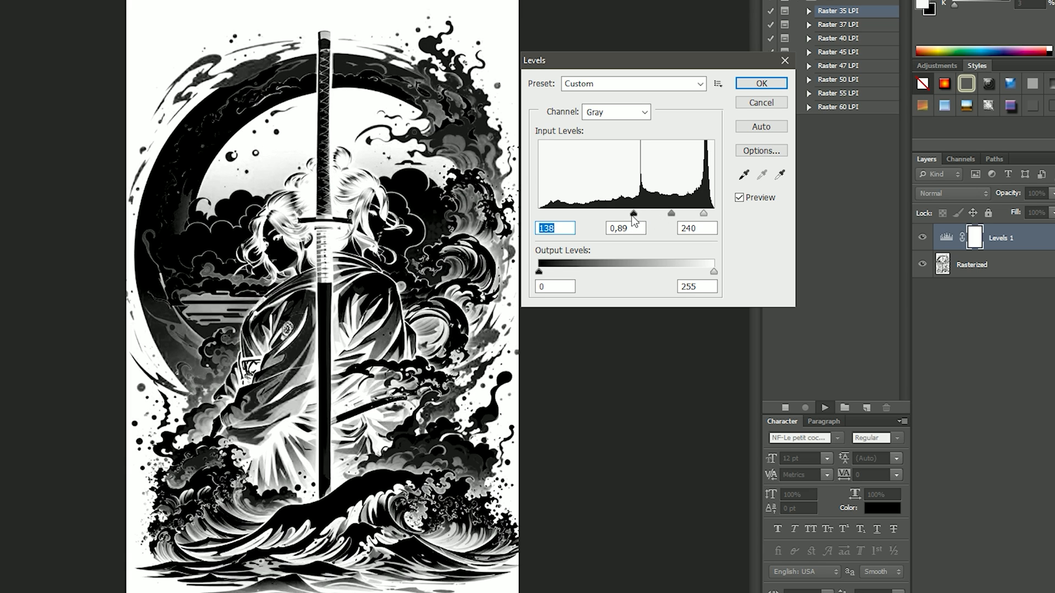
mouse_move(632, 212)
mouse_down()
mouse_move(641, 212)
mouse_move(621, 212)
mouse_move(637, 214)
mouse_up()
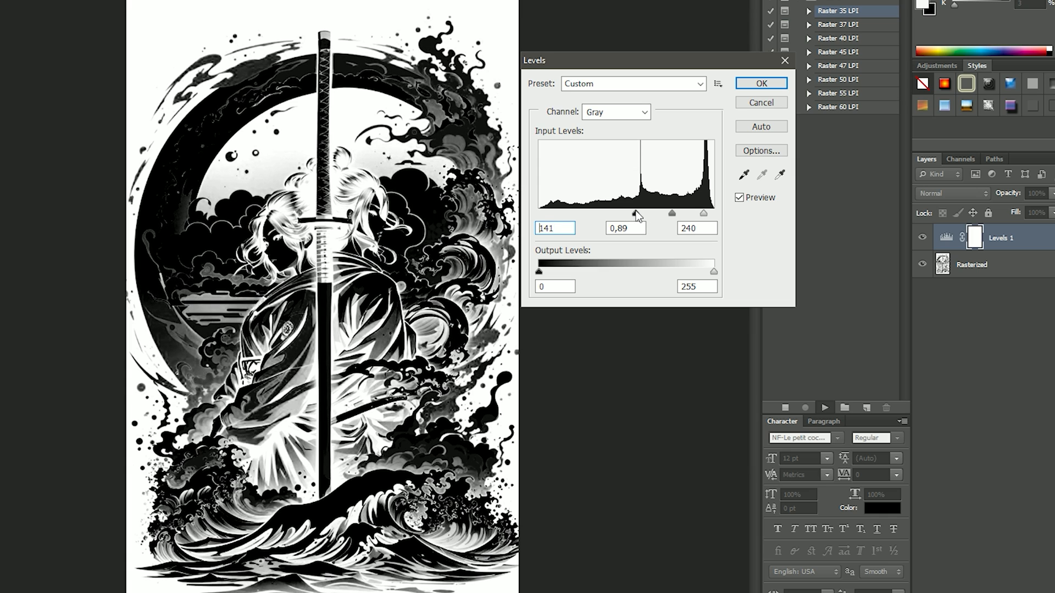
mouse_move(636, 214)
mouse_down()
mouse_move(674, 213)
mouse_move(587, 210)
mouse_move(612, 213)
mouse_up()
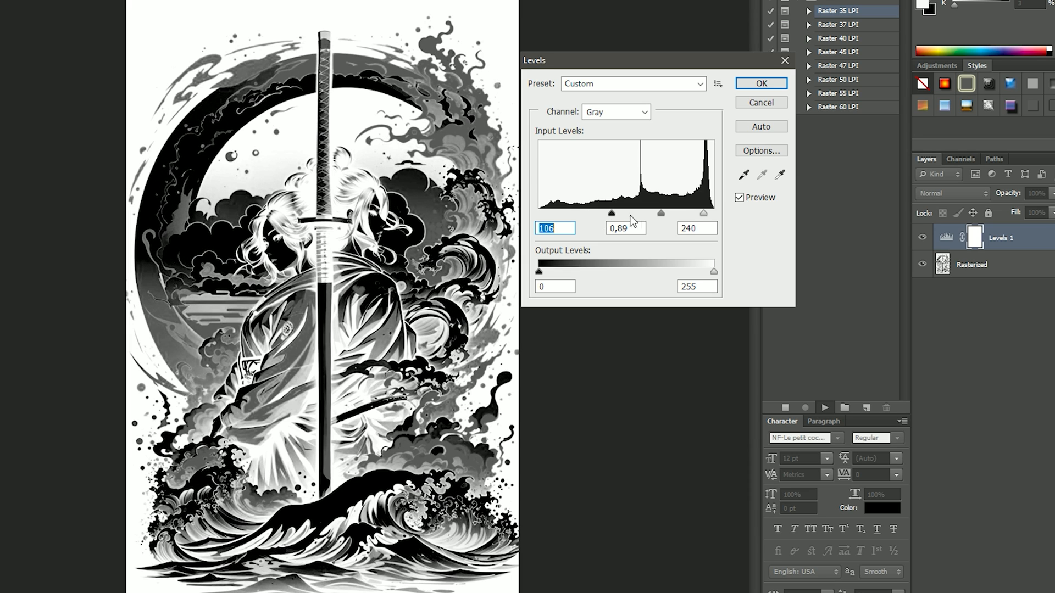
Step: Set the Gray channel's black input level to 160 and its midtone to 2.20, and apply the levels adjustment
mouse_move(660, 214)
mouse_down()
mouse_move(643, 214)
mouse_move(659, 215)
mouse_up()
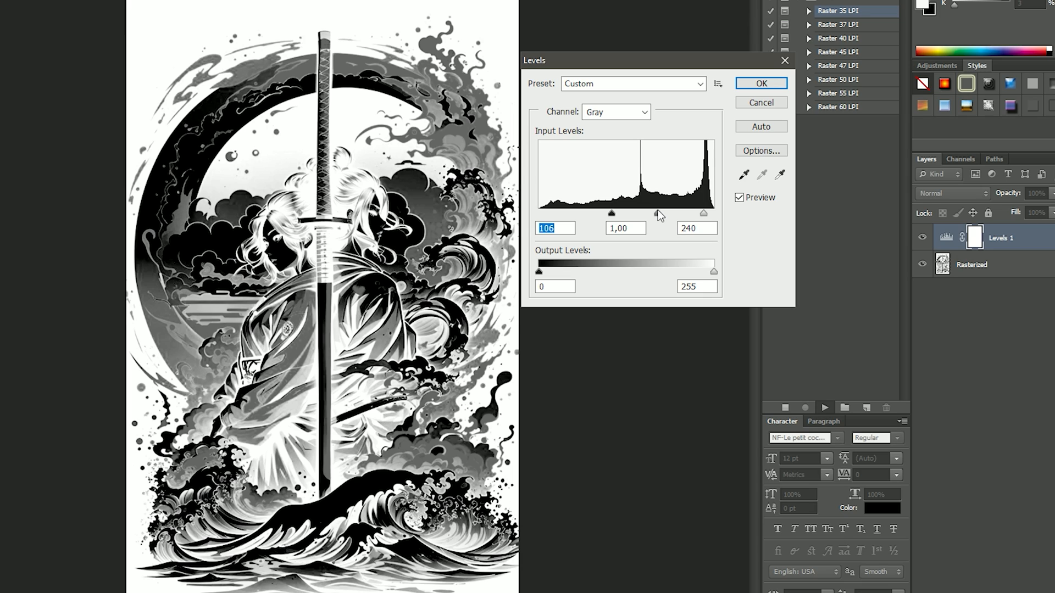
drag(659, 214, 661, 215)
mouse_move(660, 213)
mouse_down()
mouse_move(622, 214)
mouse_move(660, 214)
mouse_up()
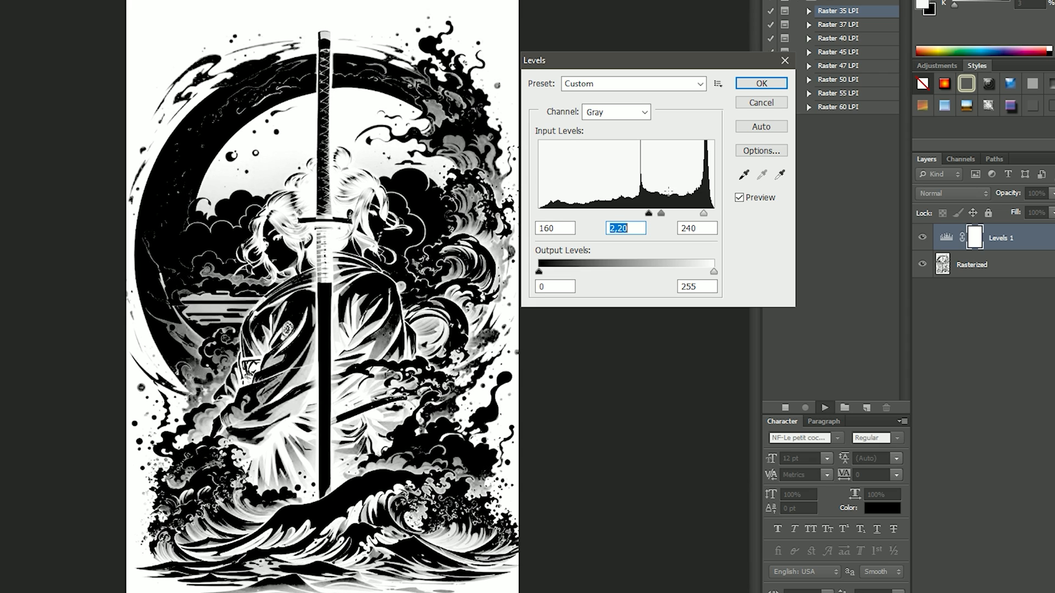
click(761, 84)
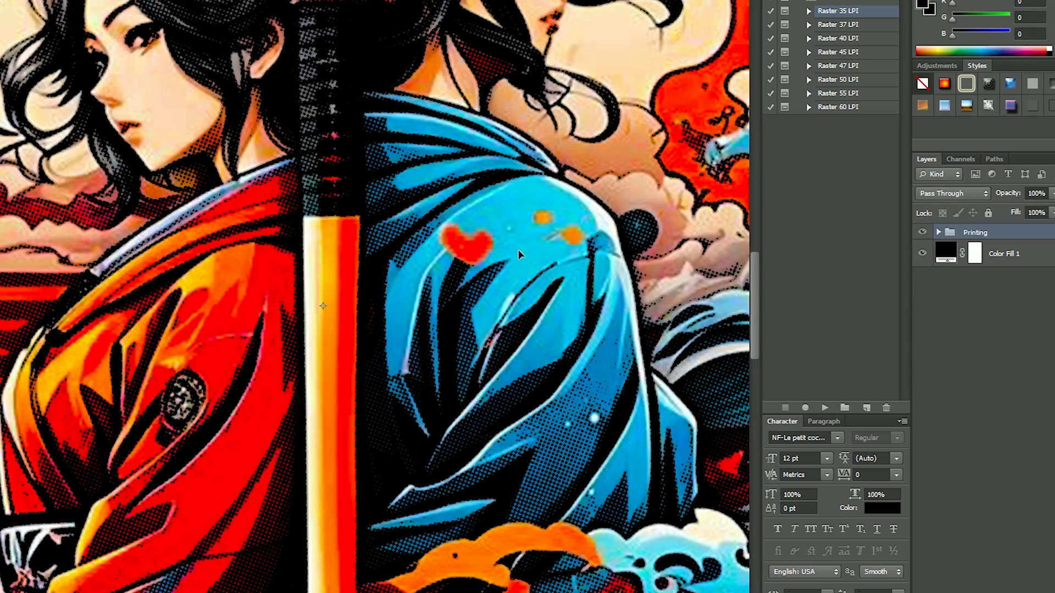
Step: Examine the halftone dots up close on the figures' faces and hair, the sword guard, the crescent and the clouds
scroll(505, 214, down, 5)
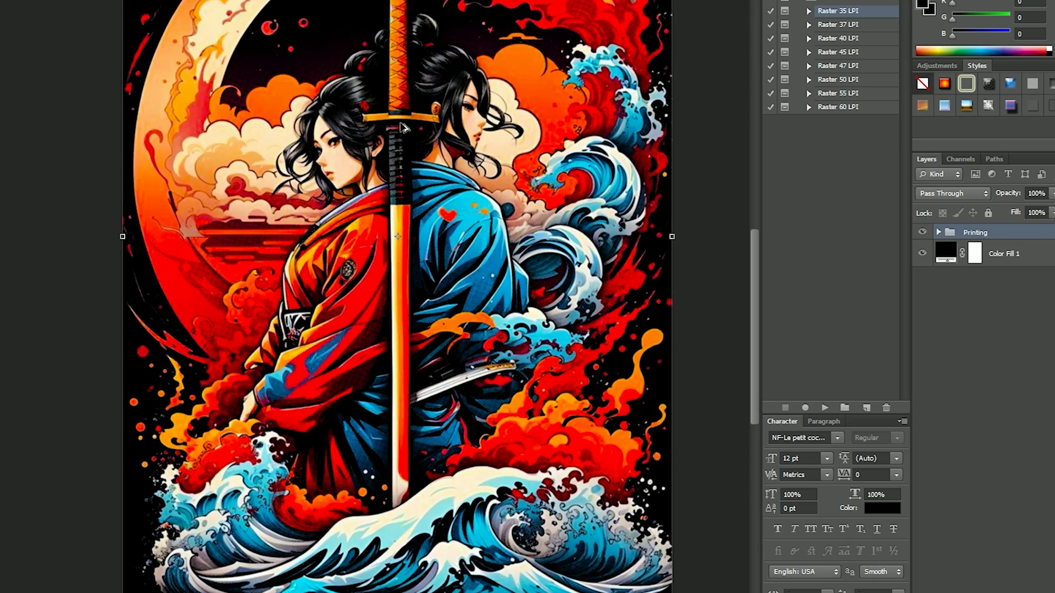
scroll(398, 129, up, 4)
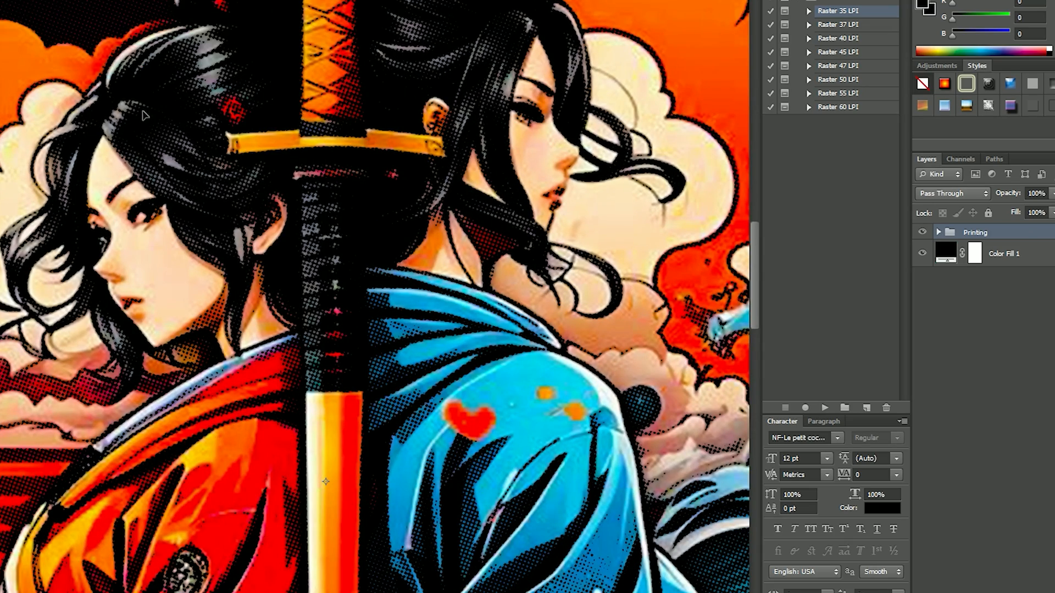
scroll(160, 144, up, 2)
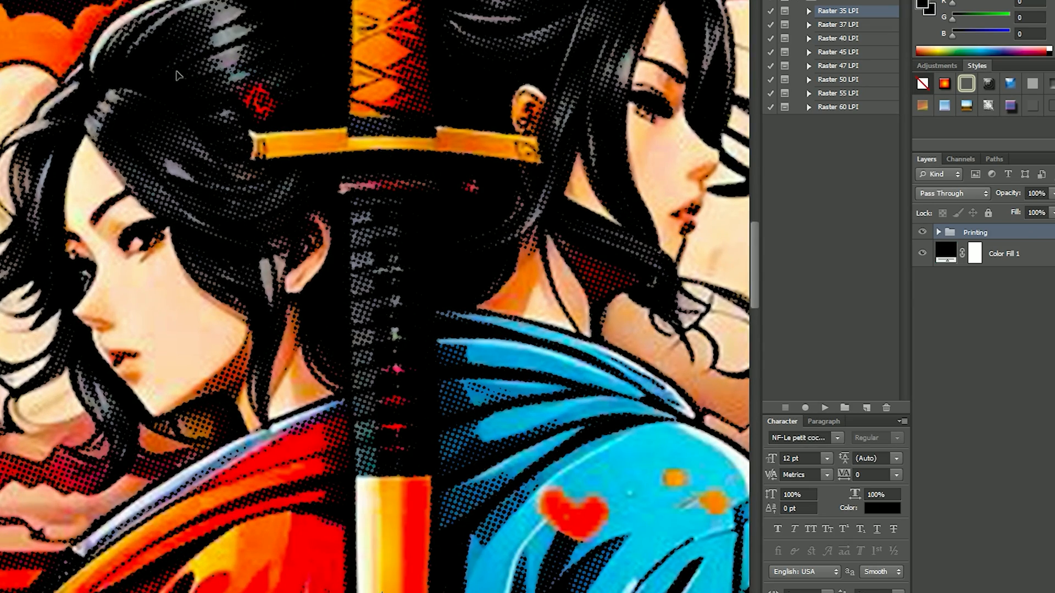
drag(756, 234, 746, 110)
scroll(80, 147, down, 1)
scroll(83, 152, up, 3)
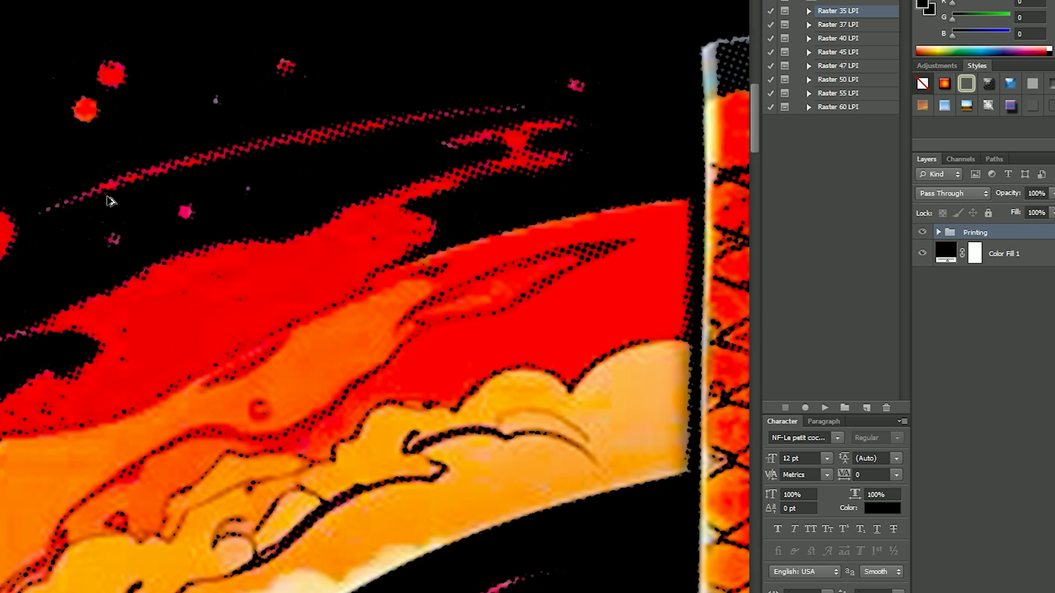
scroll(324, 139, down, 6)
scroll(295, 161, down, 2)
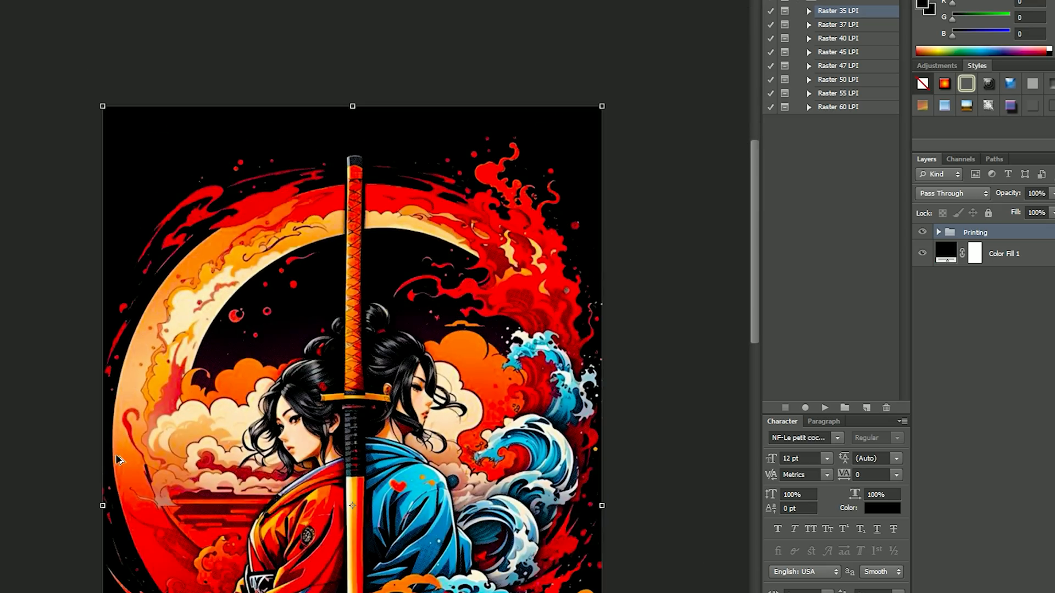
scroll(152, 473, up, 8)
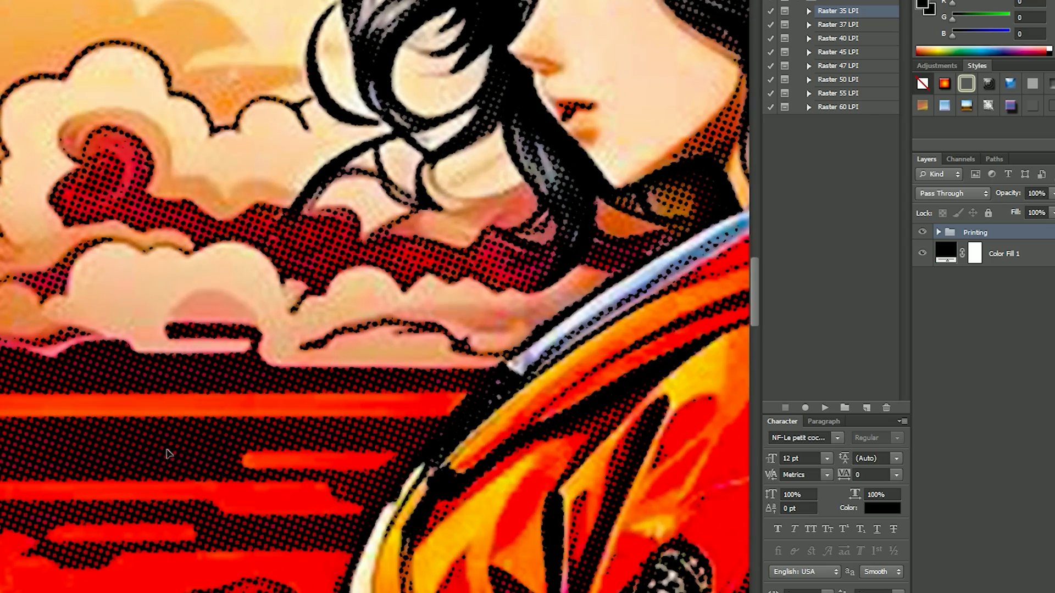
Step: Examine the halftone dots on the red robe, the sword blade and the waves in the lower part of the artwork
scroll(225, 310, down, 5)
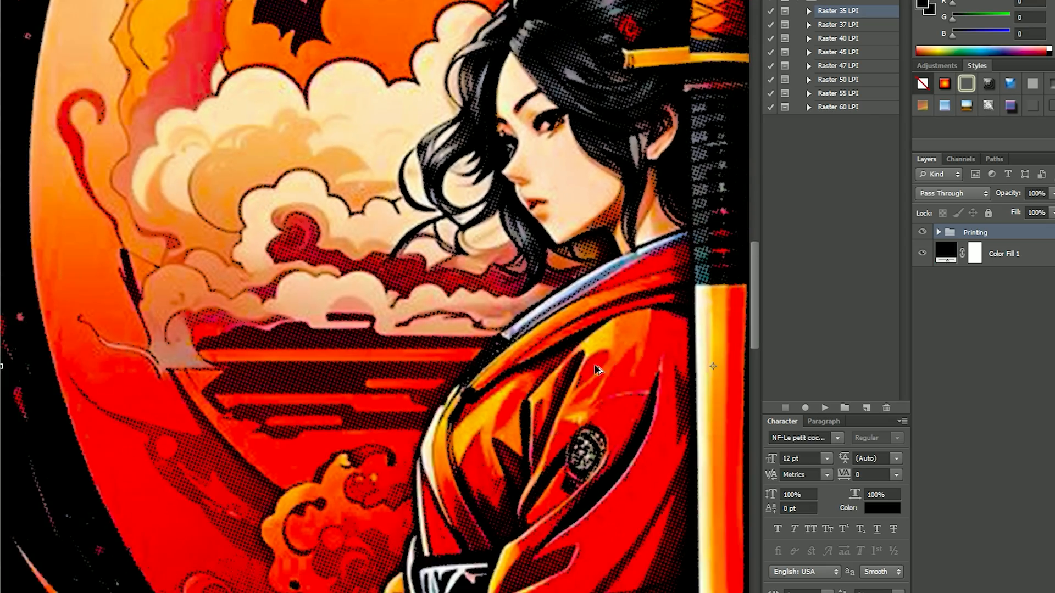
scroll(171, 286, down, 2)
scroll(569, 324, up, 3)
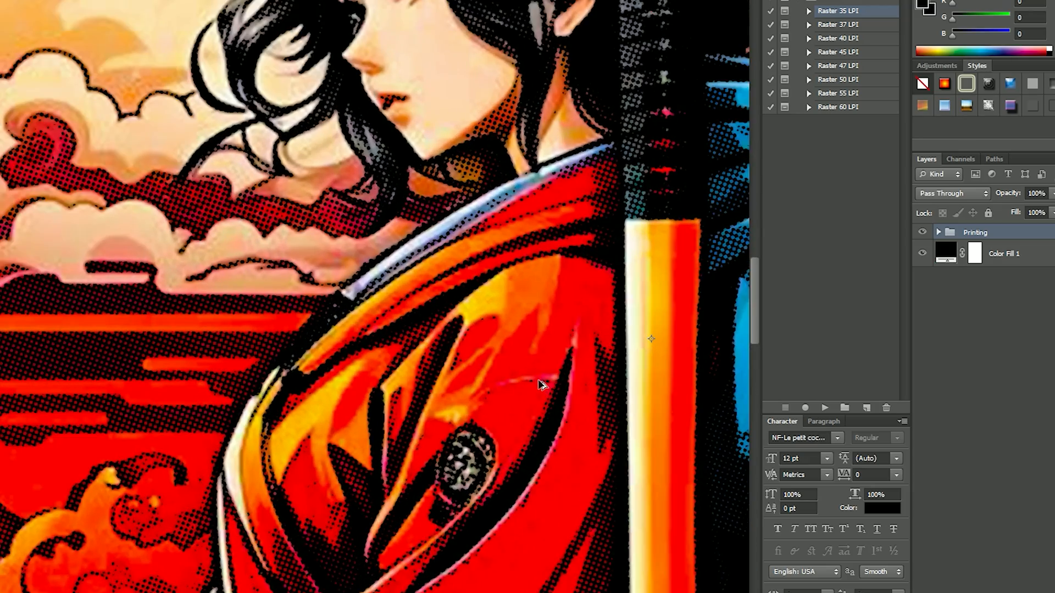
scroll(519, 313, down, 3)
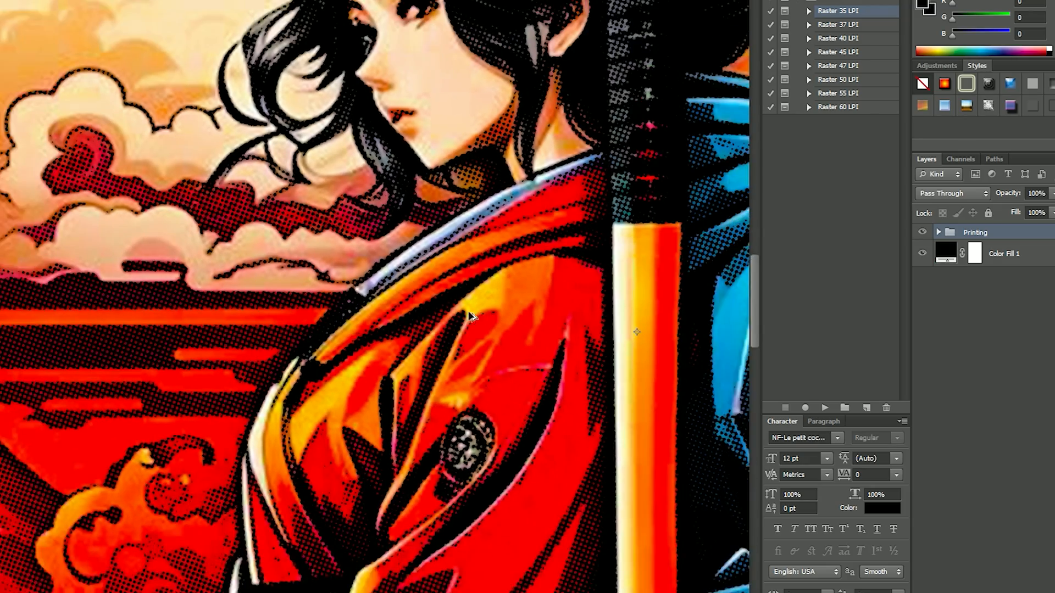
scroll(455, 328, up, 4)
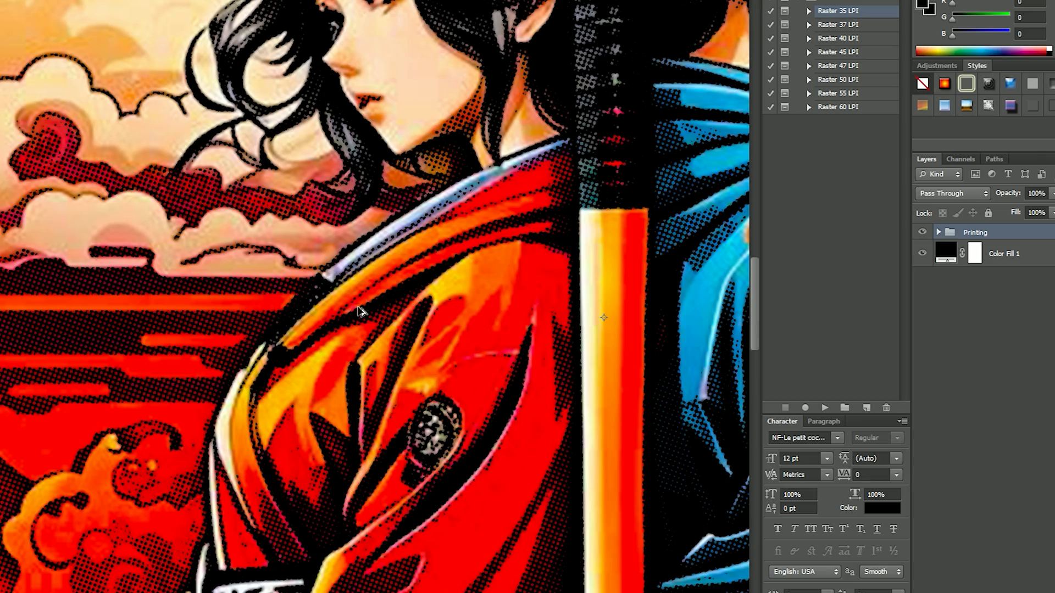
scroll(219, 158, down, 3)
scroll(543, 507, up, 4)
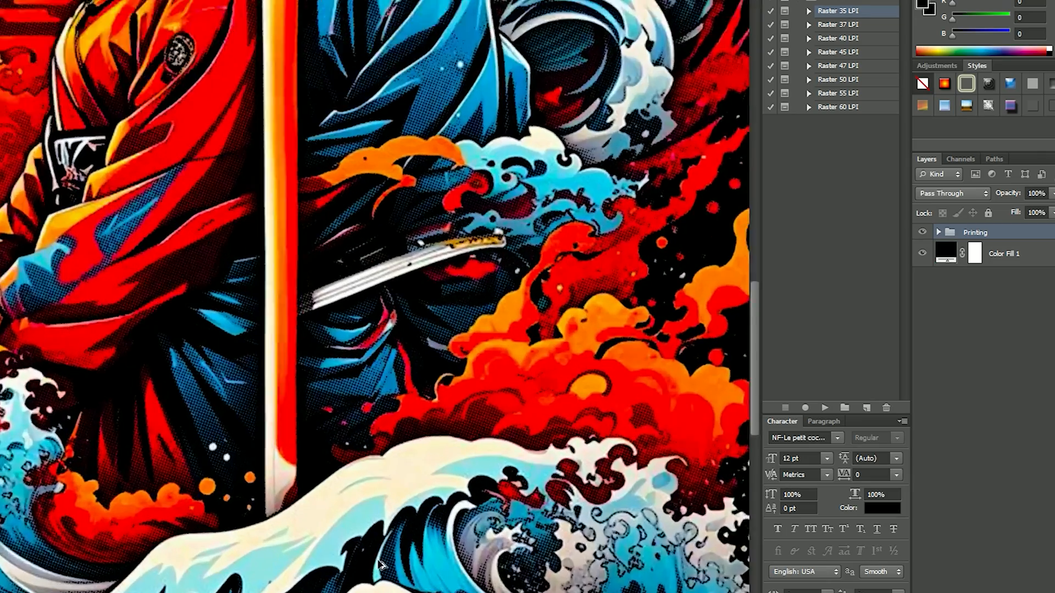
drag(753, 360, 741, 420)
scroll(458, 437, down, 5)
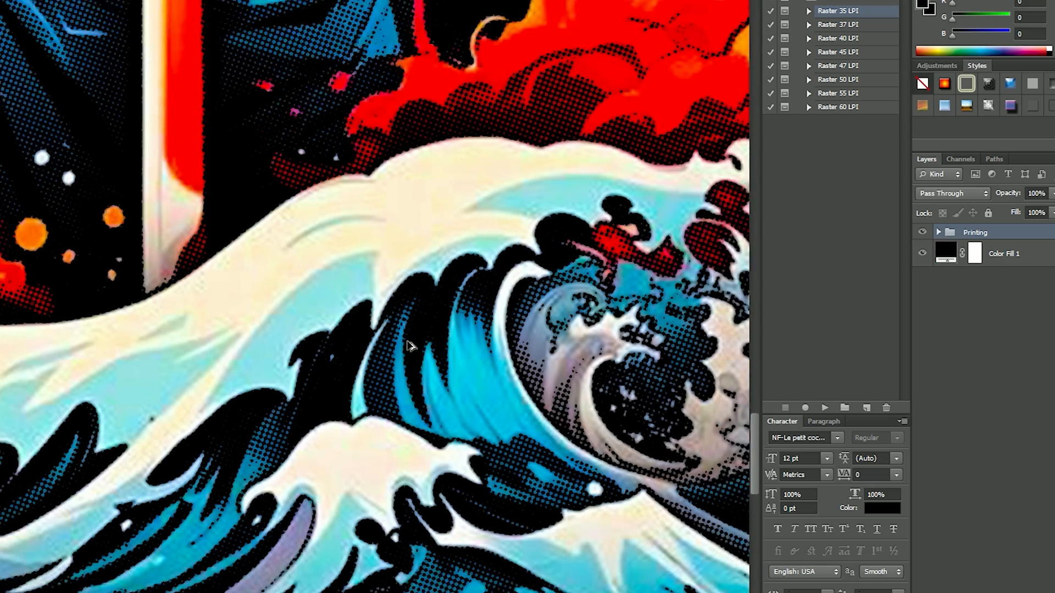
scroll(324, 489, down, 8)
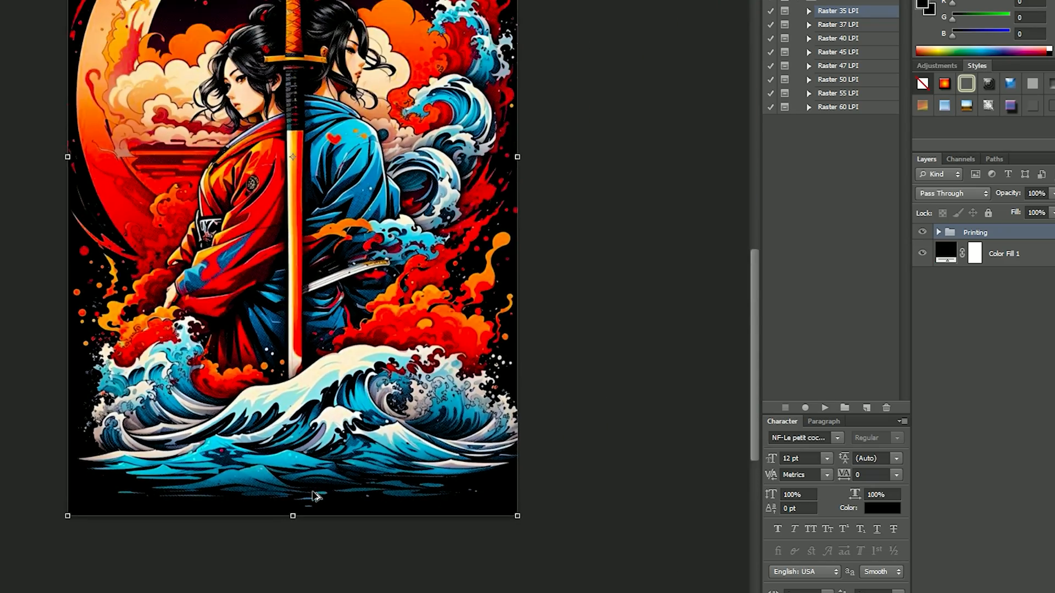
Step: Hide the black Color Fill 1 layer so that only the Printing group is shown
scroll(301, 328, up, 2)
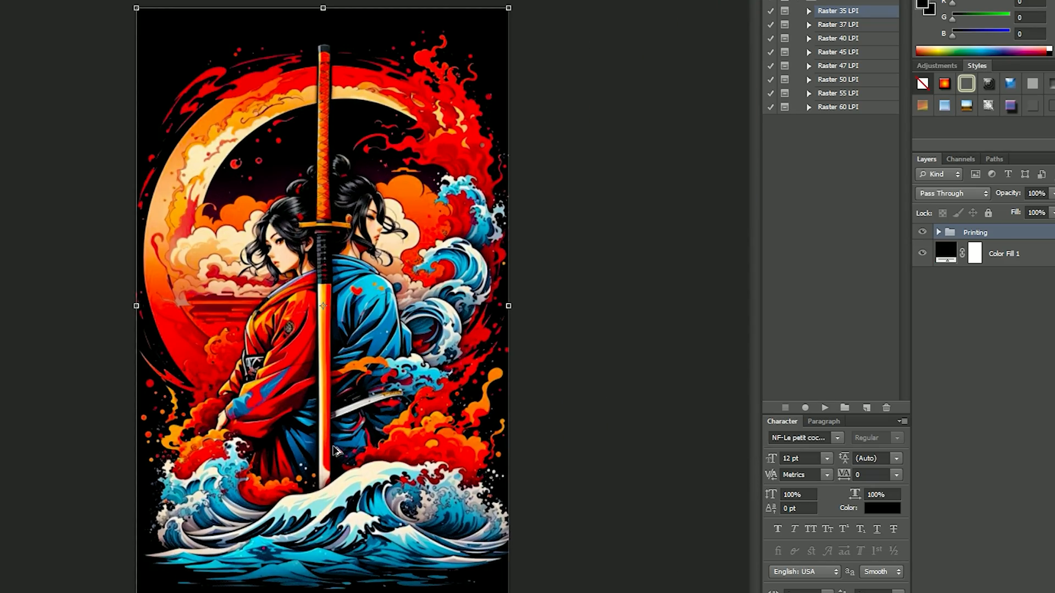
click(848, 245)
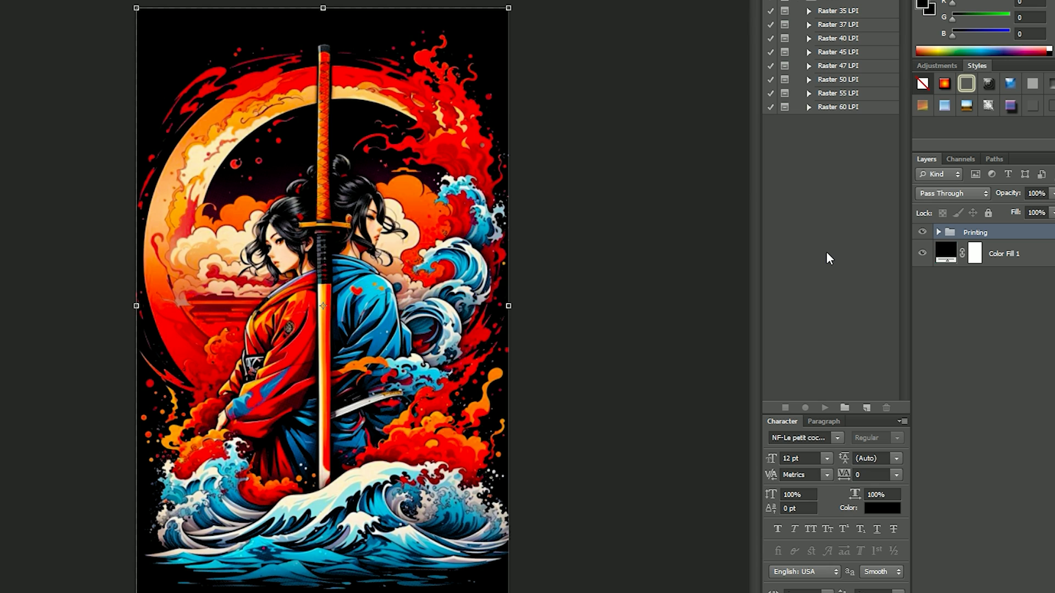
click(923, 254)
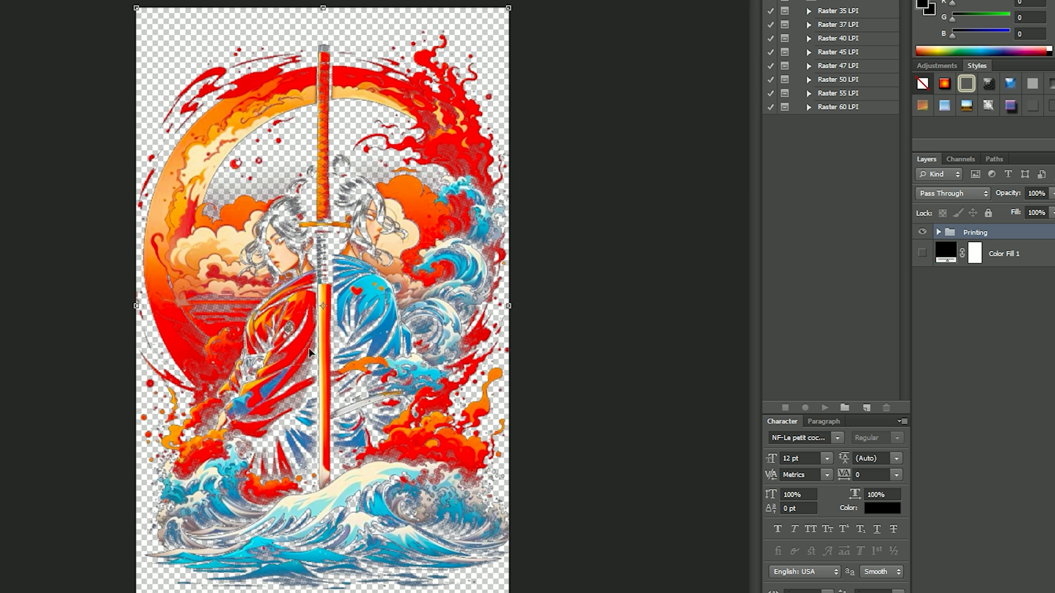
Step: Examine the rasterized samurai artwork against the transparent background, both close up on the faces and as a whole
scroll(331, 190, up, 2)
scroll(331, 189, up, 3)
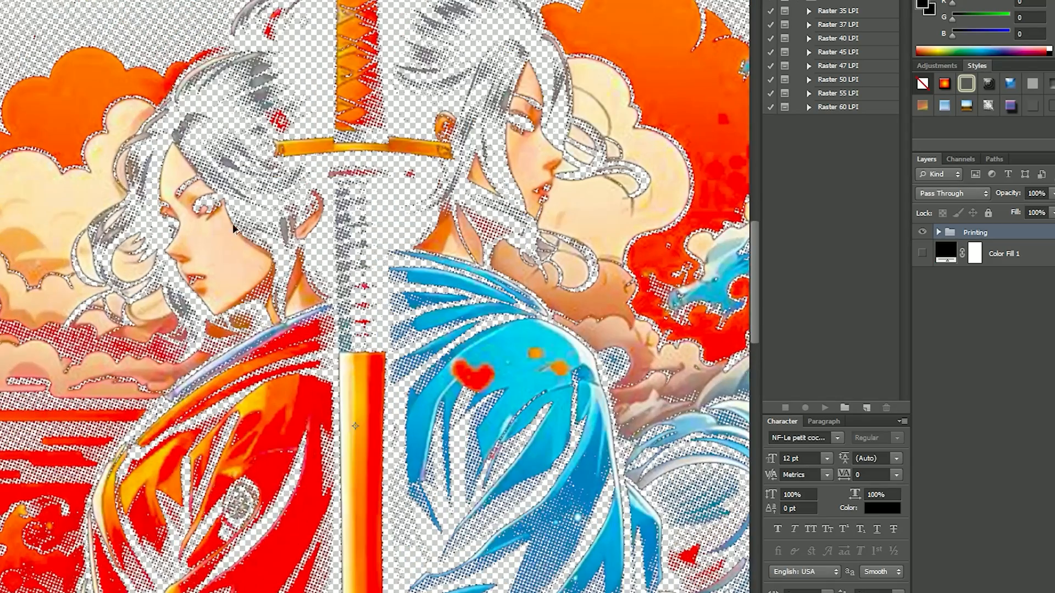
scroll(264, 225, up, 1)
scroll(230, 225, up, 3)
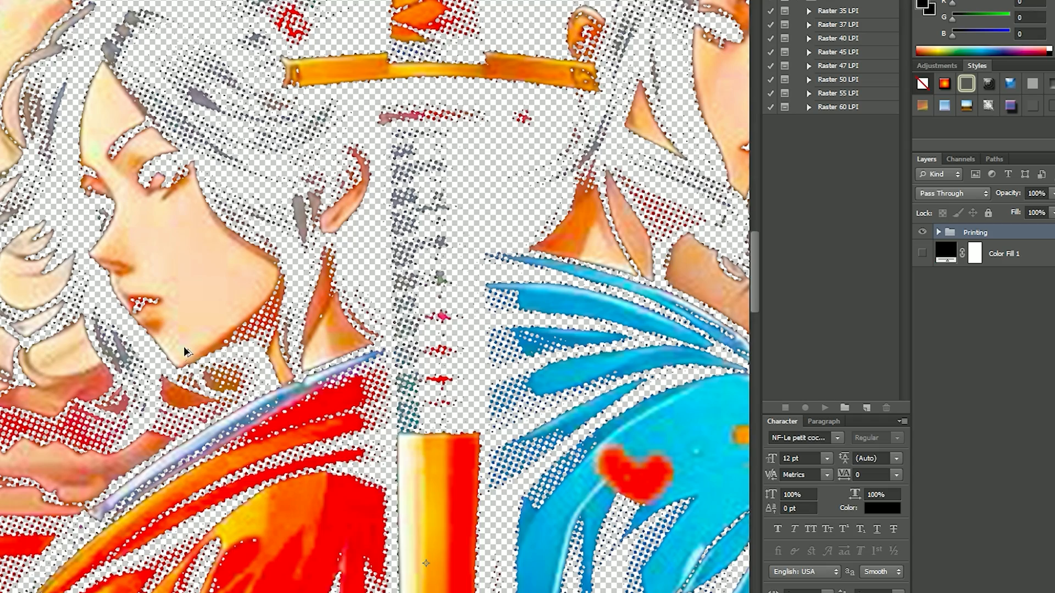
scroll(189, 323, down, 2)
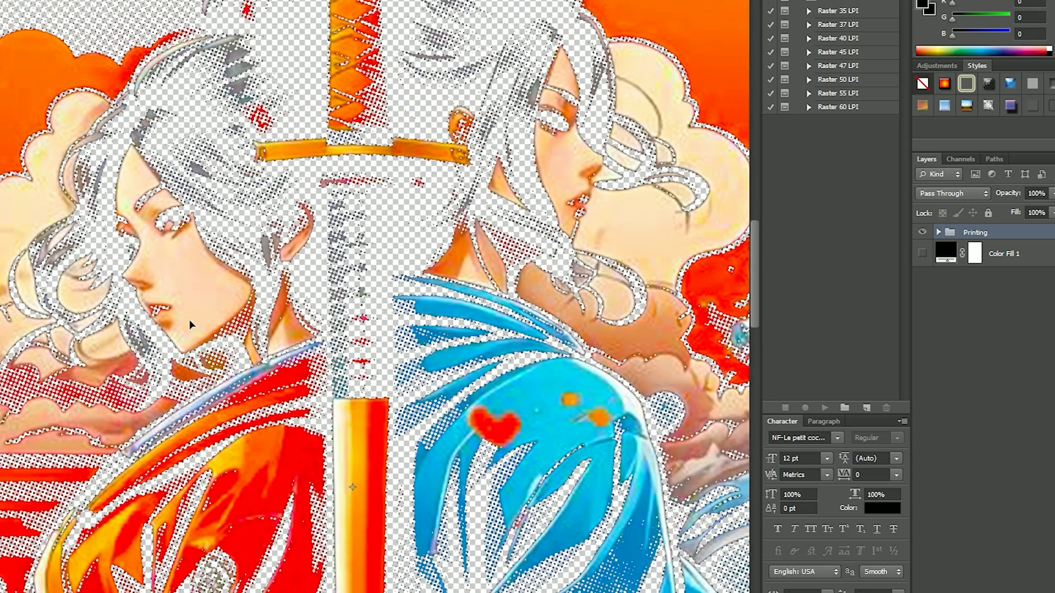
scroll(190, 324, down, 4)
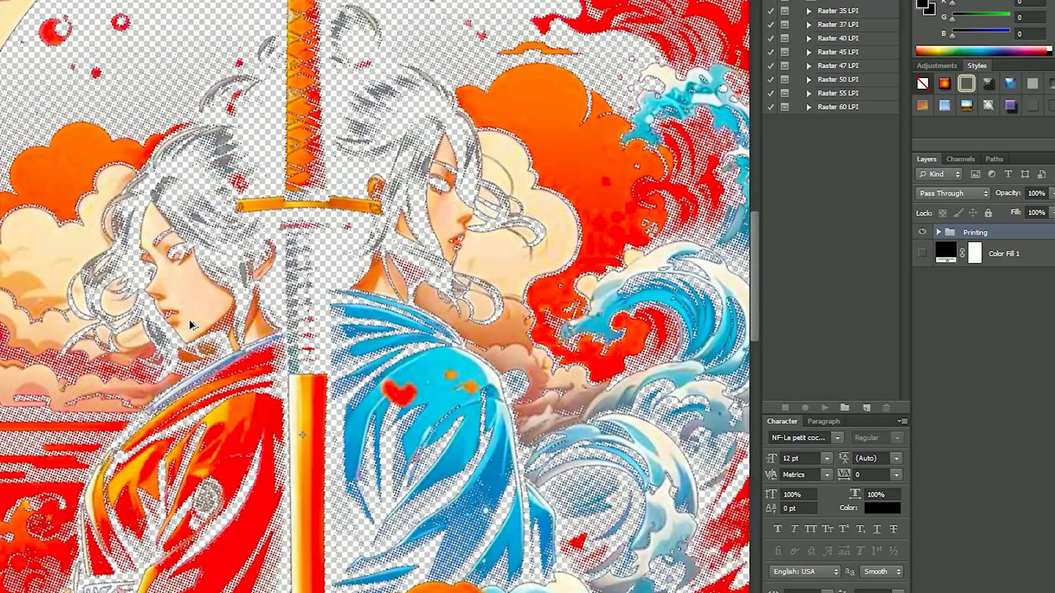
scroll(190, 324, down, 1)
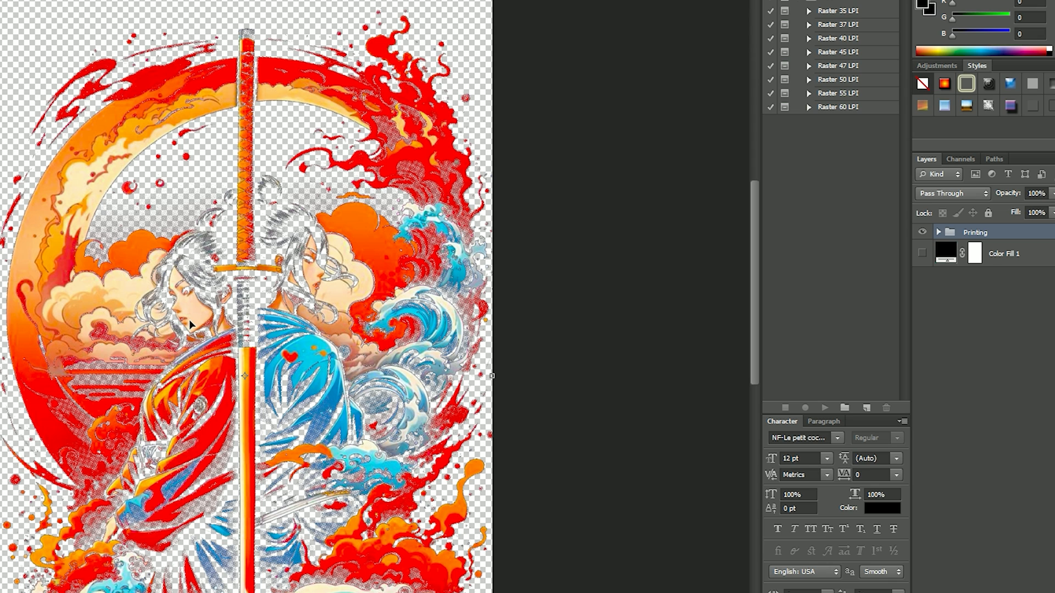
scroll(189, 320, down, 3)
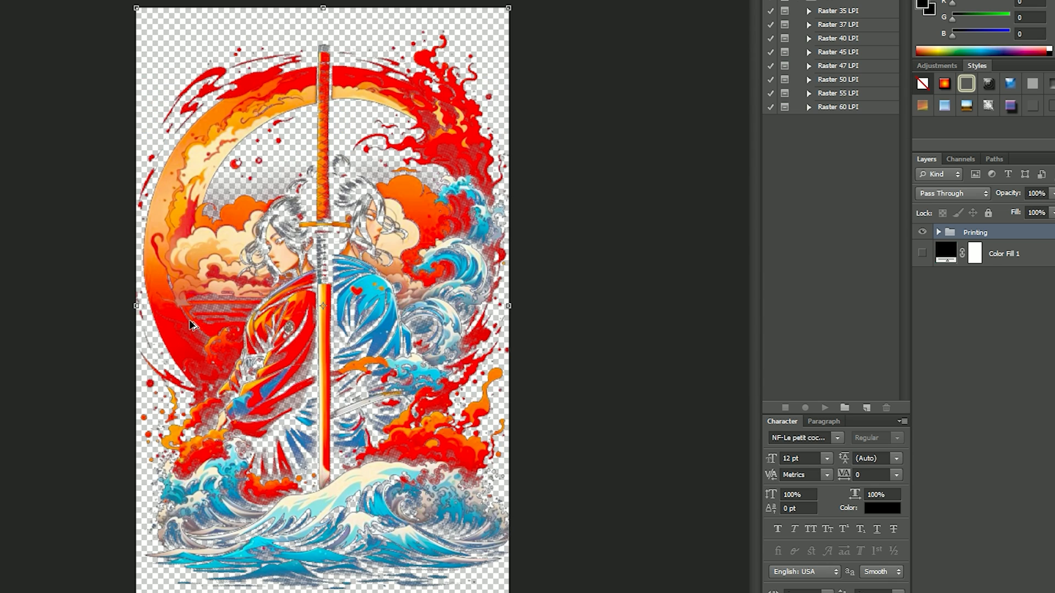
scroll(353, 329, up, 1)
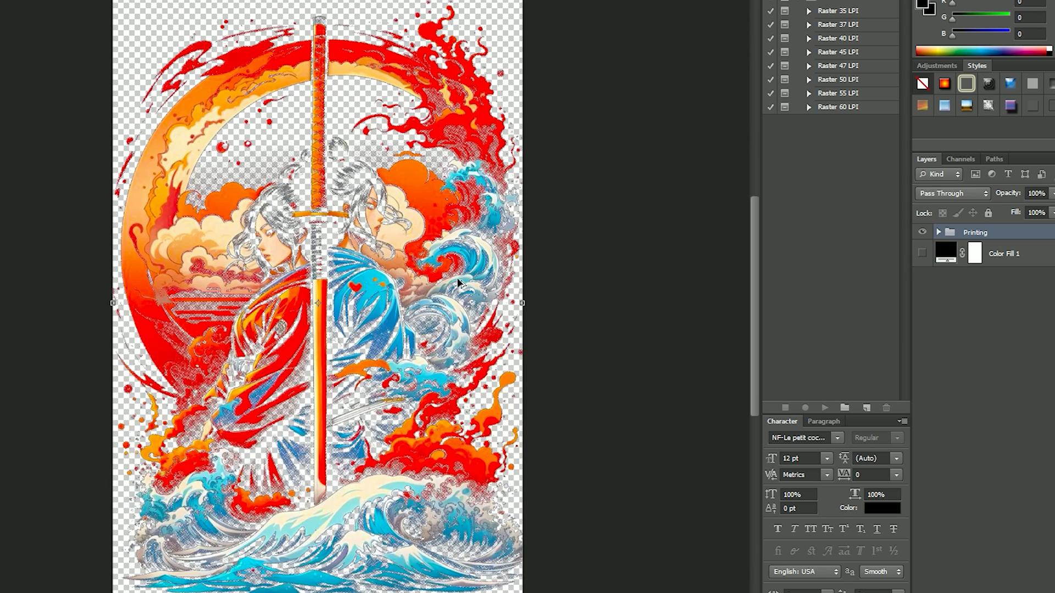
scroll(412, 291, down, 1)
scroll(411, 291, up, 1)
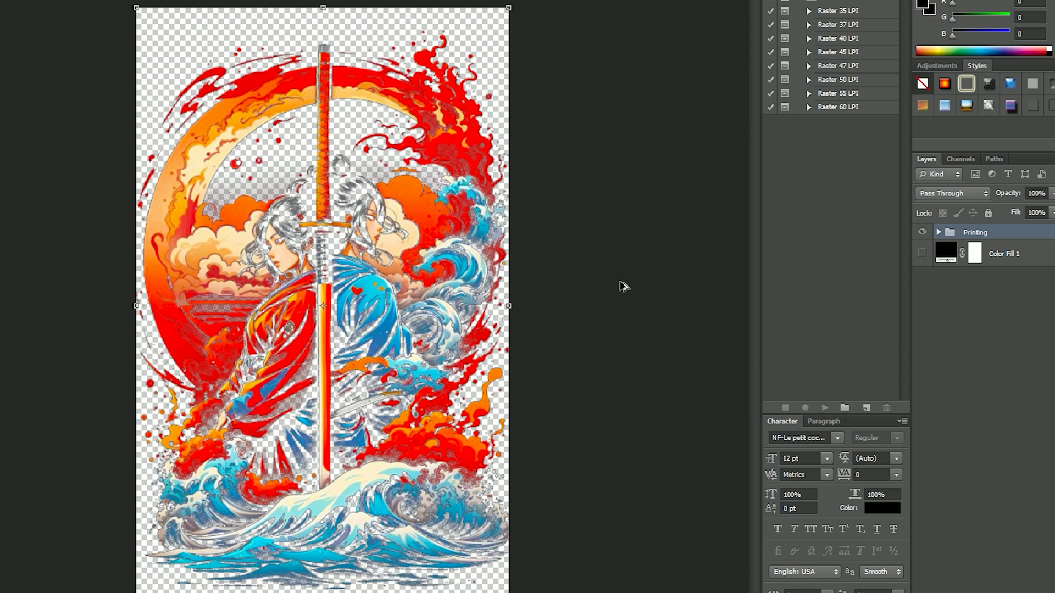
Step: Crop the surplus canvas from the upper and lower edges of the samurai artwork
key(Return)
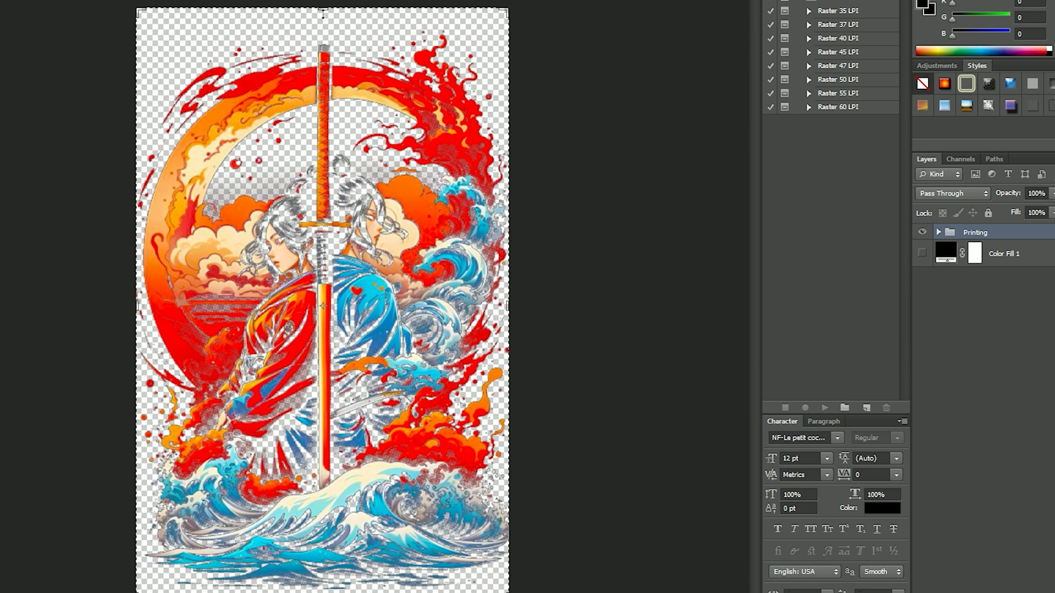
drag(322, 6, 320, 16)
drag(319, 592, 318, 591)
key(Return)
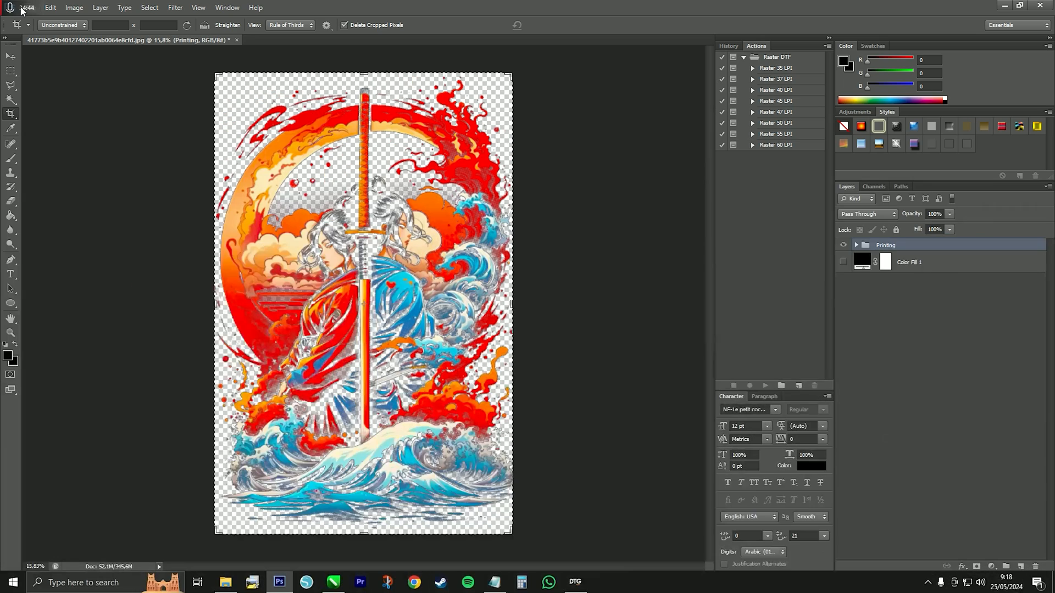
Step: Save the samurai artwork as a PNG named "cetak 2" in the Raster folder, accepting the PNG options
click(29, 8)
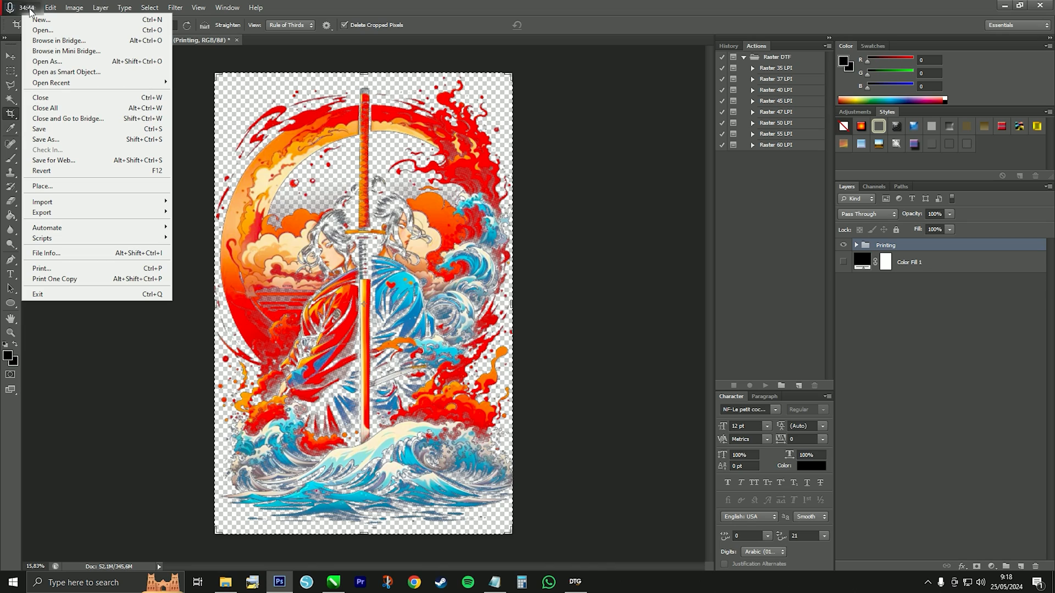
click(61, 140)
click(505, 435)
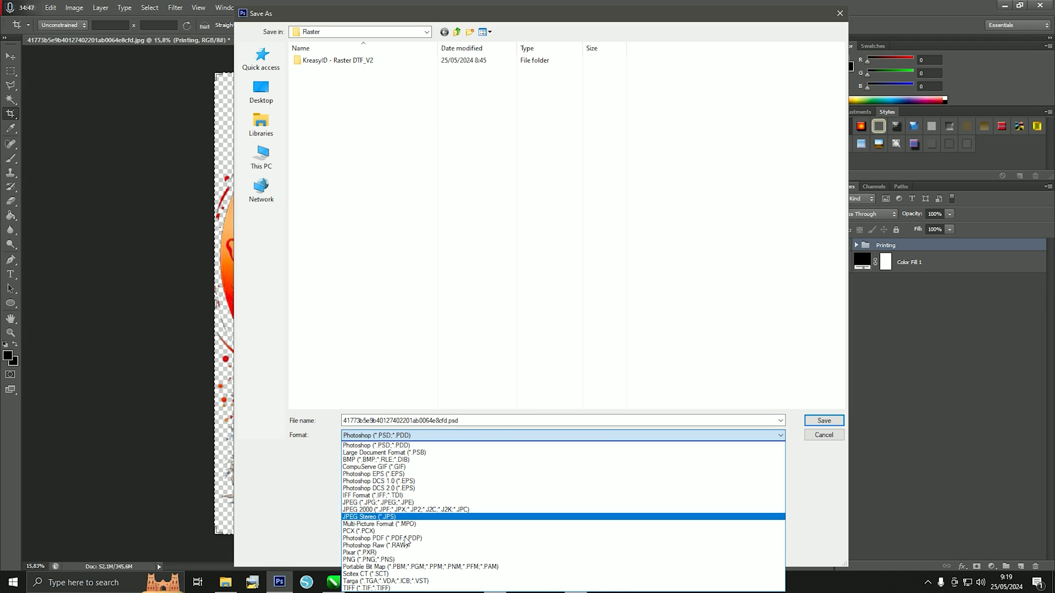
click(401, 560)
double_click(443, 420)
text(cetak 2)
key(Return)
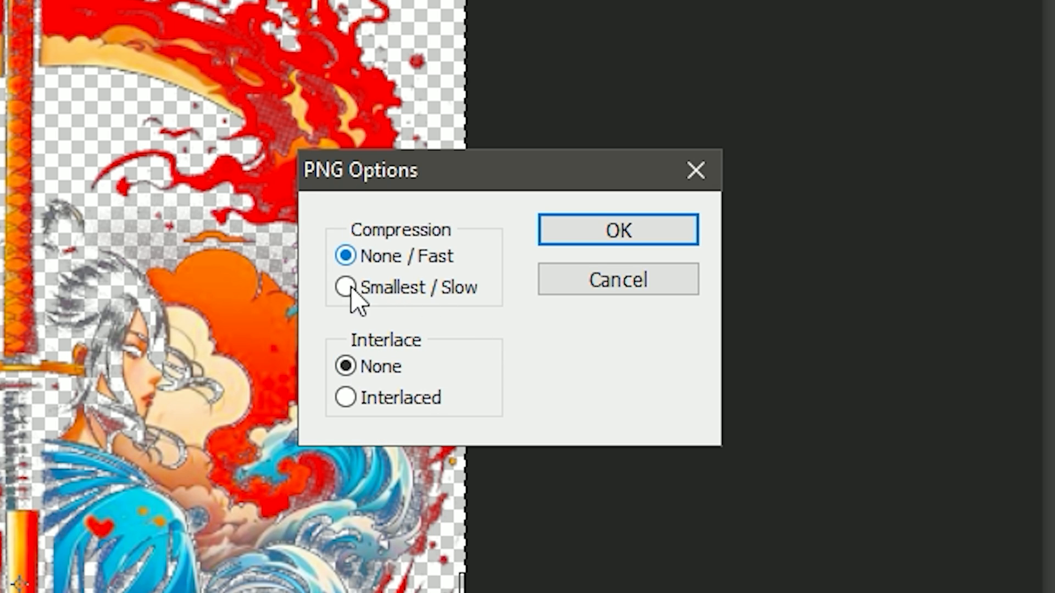
click(644, 232)
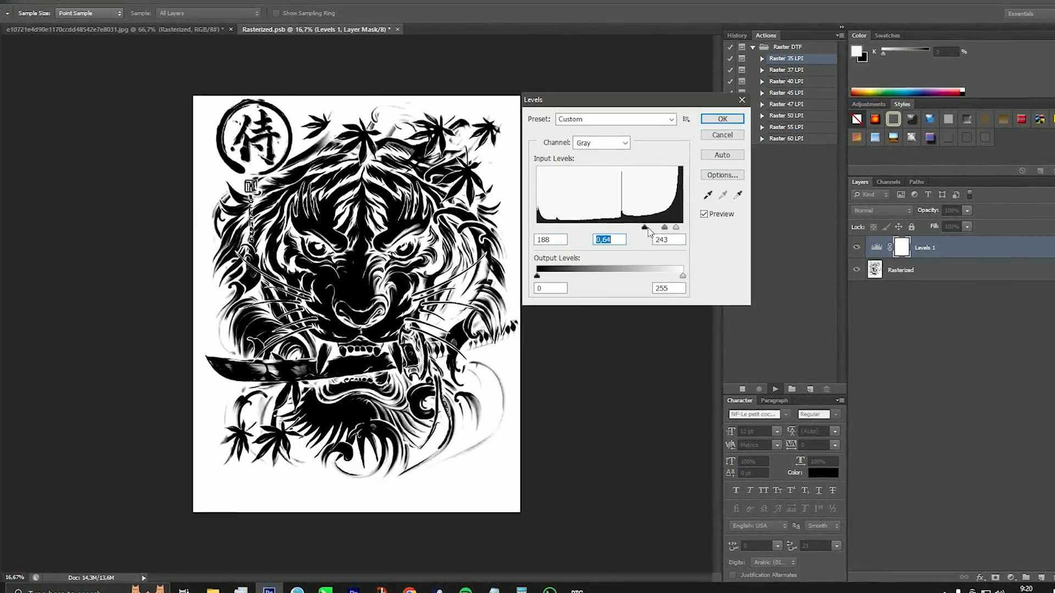
Step: Raise the Gray channel's black input level close to the white level for the tiger artwork, apply it and inspect the rasterized tiger
drag(648, 227, 675, 231)
key(Return)
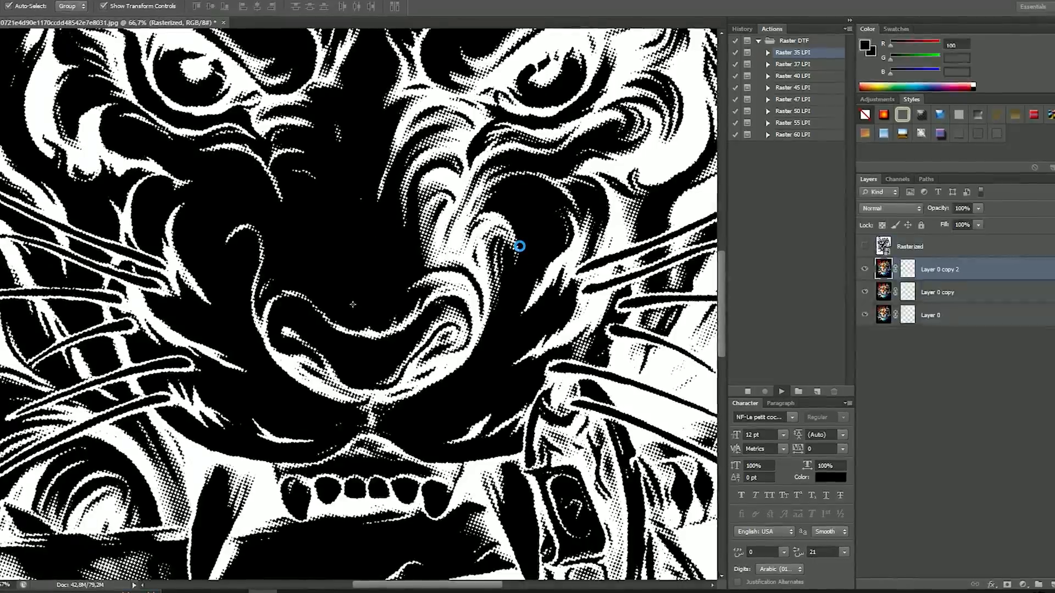
key(ctrl+0)
scroll(371, 272, up, 4)
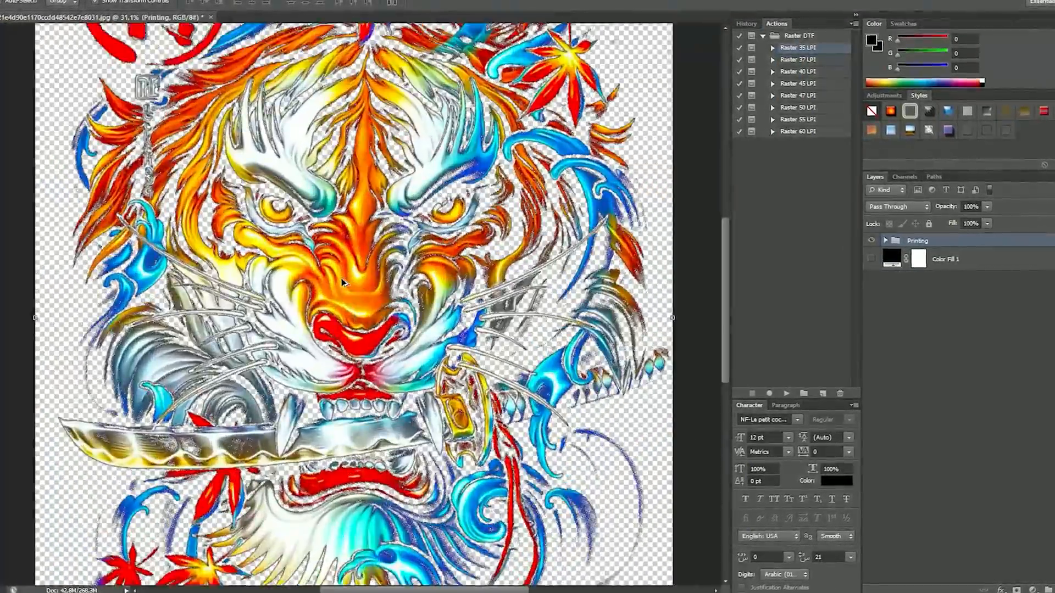
Step: Crop the surplus canvas from the lower edge and side of the rasterized tiger artwork
scroll(372, 273, down, 3)
key(c)
drag(347, 560, 348, 544)
drag(144, 304, 149, 305)
key(Return)
Step: Save the tiger artwork as a PNG named "cetak 3" in the Raster folder
click(1, 1)
click(66, 121)
click(395, 452)
click(387, 590)
double_click(396, 436)
text(cet)
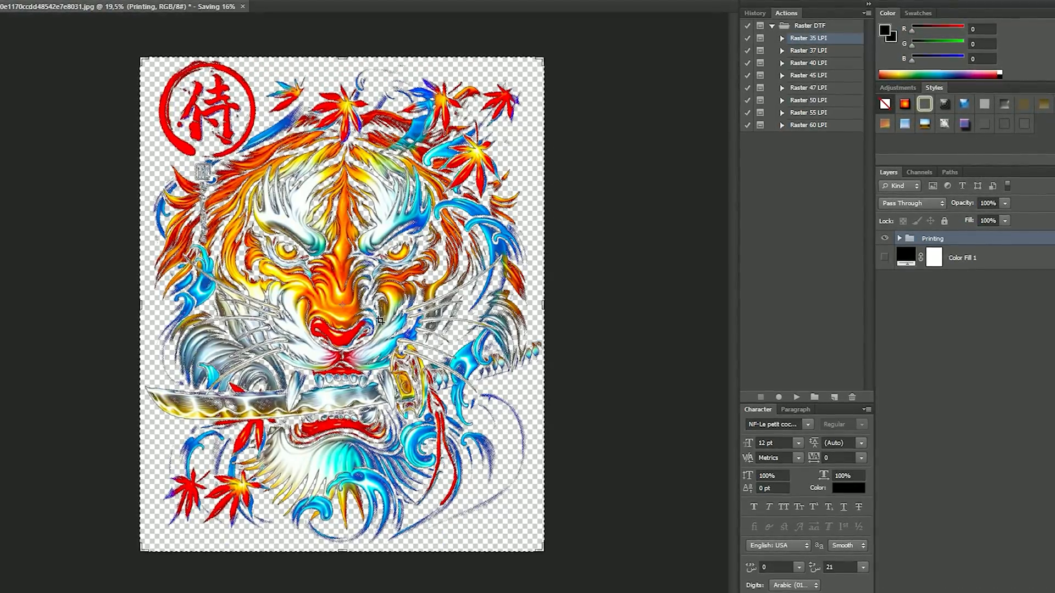
click(194, 3)
click(542, 214)
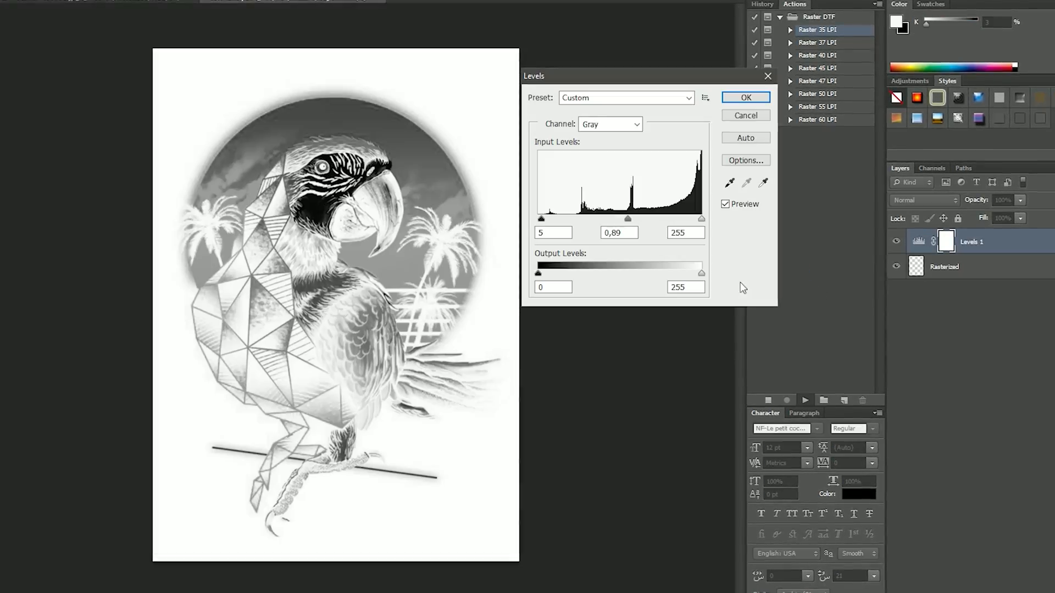
Step: Raise the parrot artwork's Gray black input level close to a lowered white level, apply it, and crop the surplus canvas above and below
drag(702, 218, 695, 219)
drag(541, 219, 675, 219)
drag(686, 219, 680, 219)
mouse_move(688, 218)
mouse_down()
mouse_move(702, 221)
mouse_move(669, 220)
mouse_up()
click(754, 90)
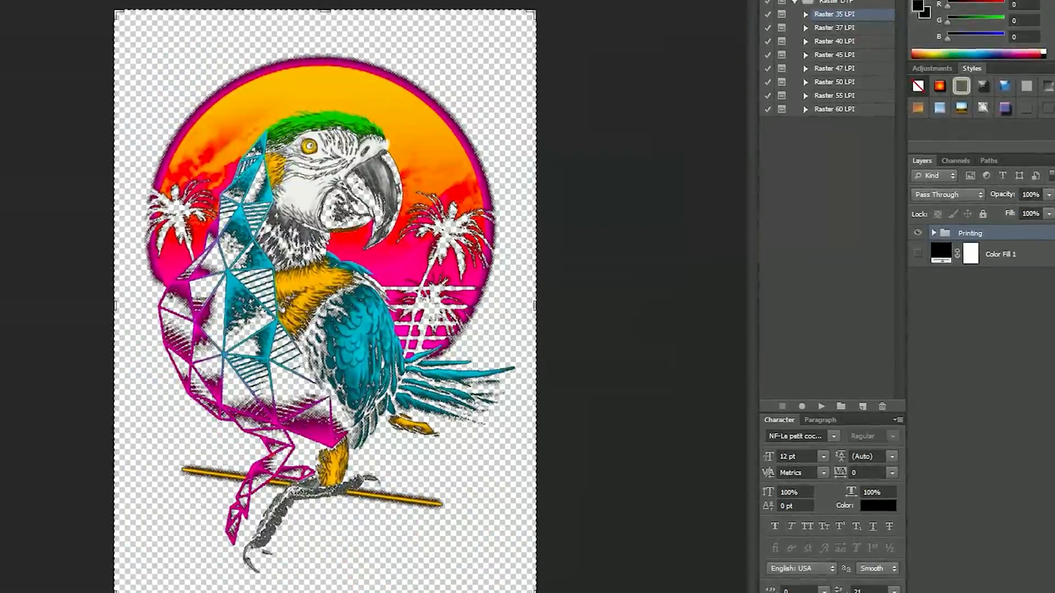
drag(325, 33, 325, 7)
drag(324, 581, 324, 577)
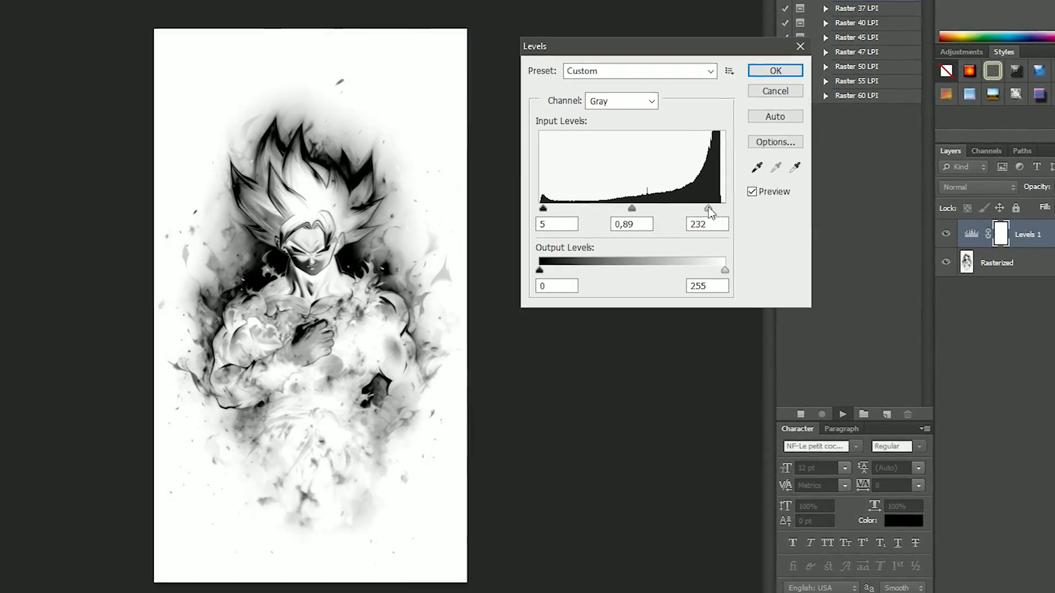
Step: Bring the Gray channel's black input level close to the lowered white level for the blue-haired fighter artwork
drag(541, 208, 702, 209)
mouse_move(681, 208)
mouse_down()
mouse_move(644, 210)
mouse_move(664, 210)
mouse_up()
drag(696, 210, 688, 209)
drag(712, 208, 695, 210)
mouse_move(664, 209)
mouse_down()
mouse_move(694, 210)
mouse_move(682, 207)
mouse_up()
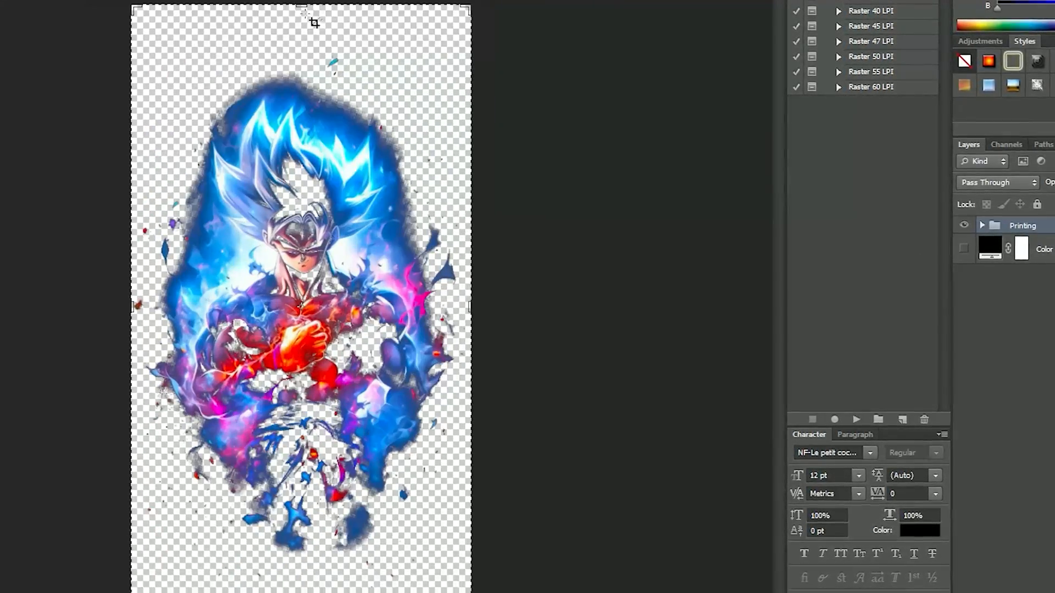
Step: Crop the surplus canvas around the rasterized fighter artwork and save it as a PNG named "cetak 5" in the Raster folder
key(c)
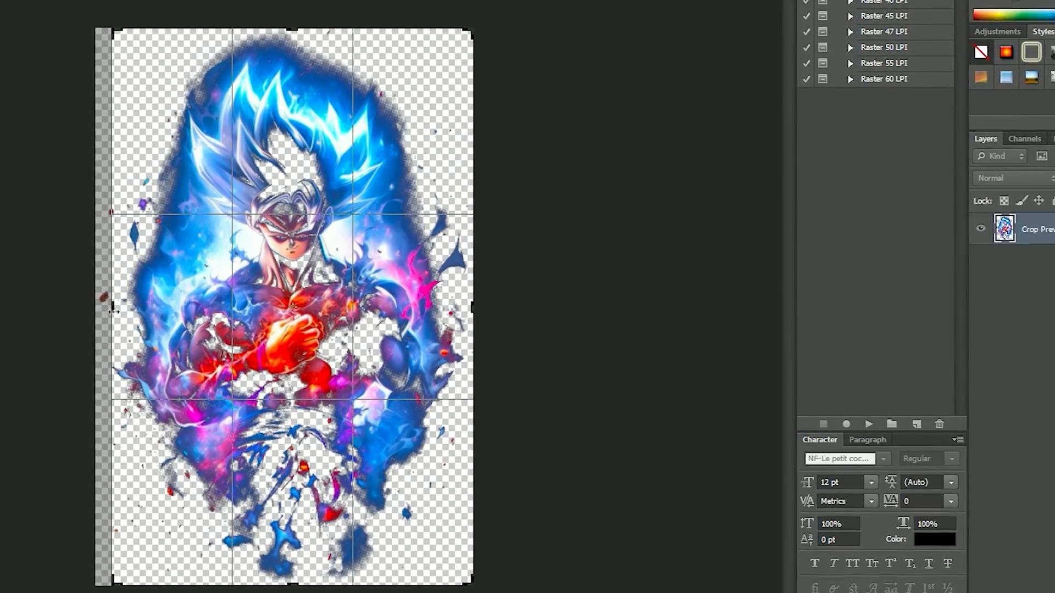
click(976, 248)
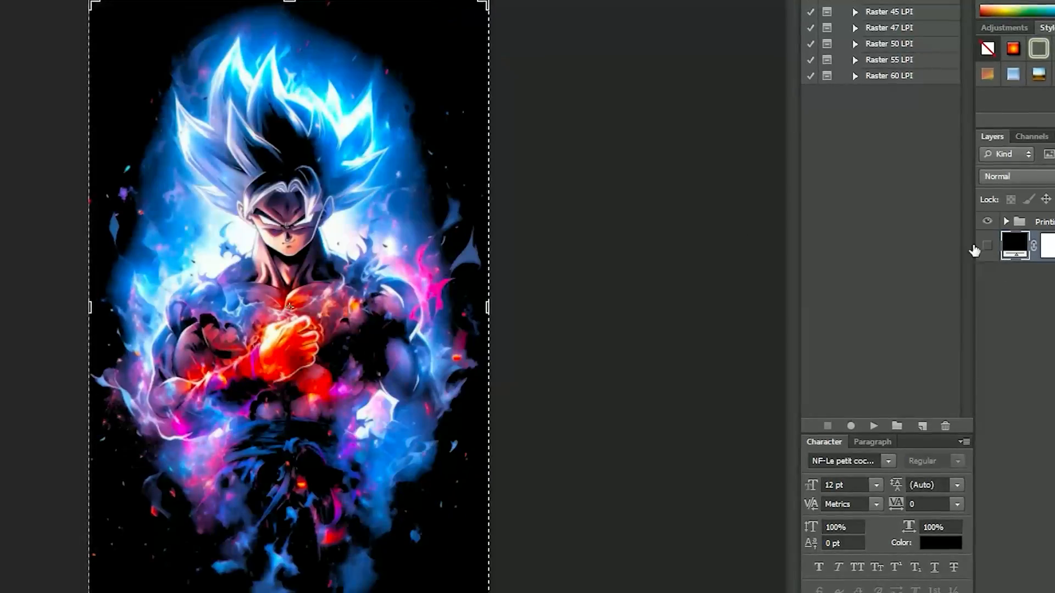
key(ctrl+shift+s)
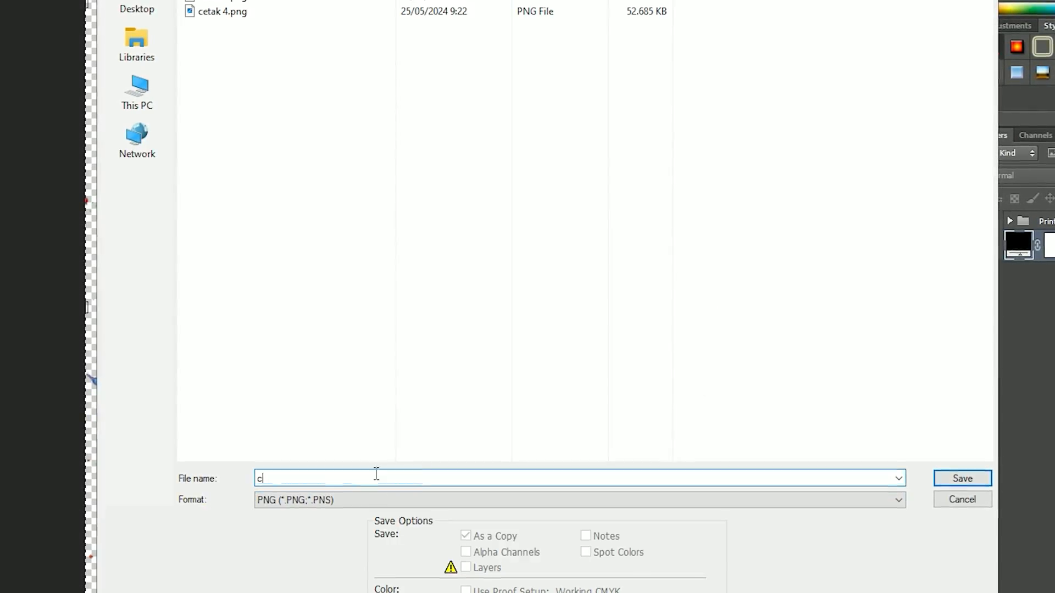
key(Return)
key(Return)
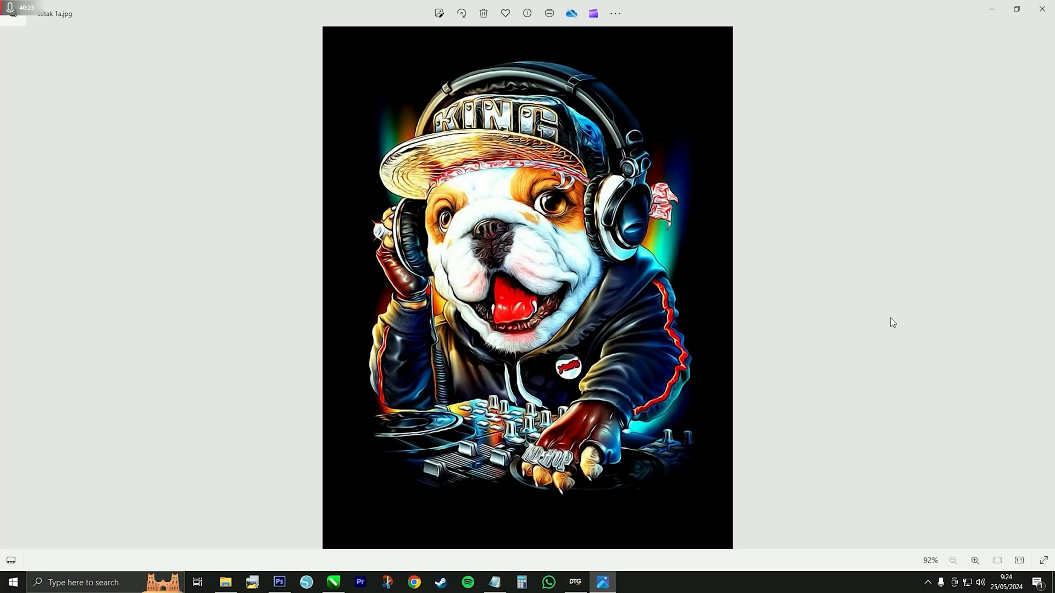
Step: Open "cetak 1.png" from the Raster folder and compare the rasterized bulldog with the original "cetak 1a.jpg"
key(Left)
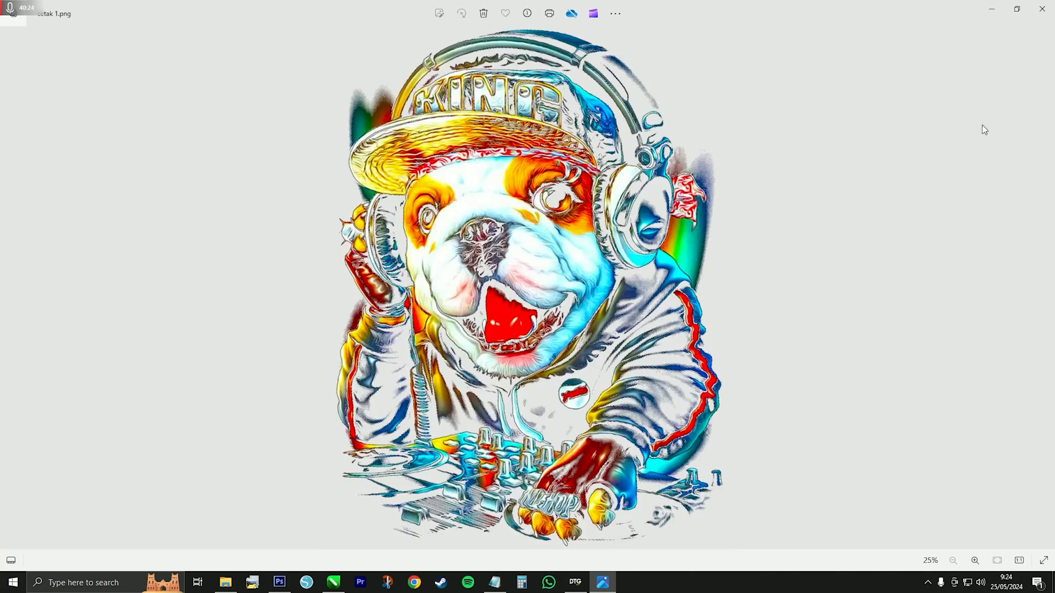
click(1044, 7)
click(219, 154)
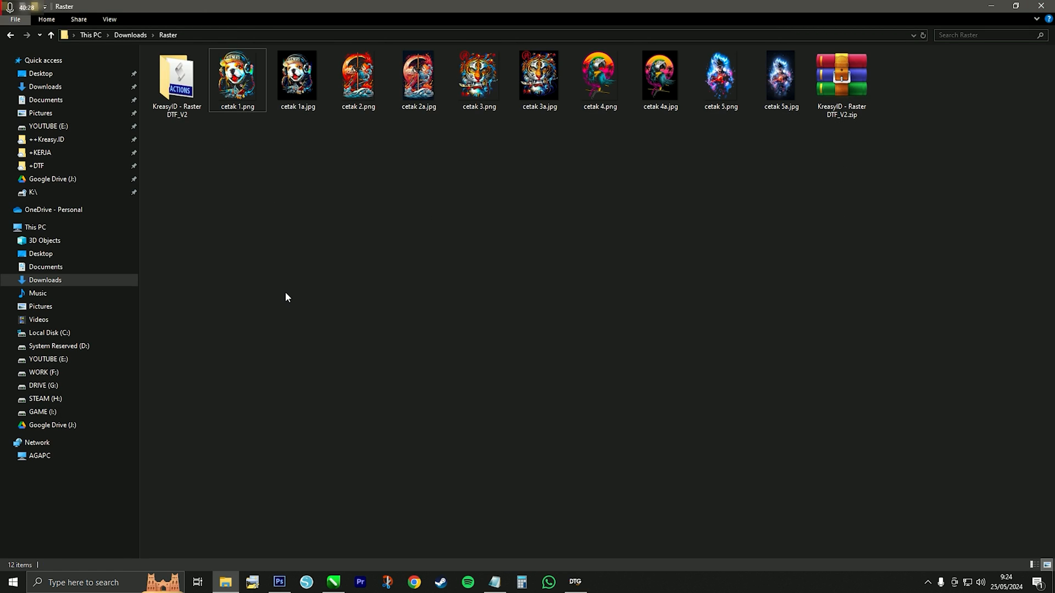
double_click(238, 91)
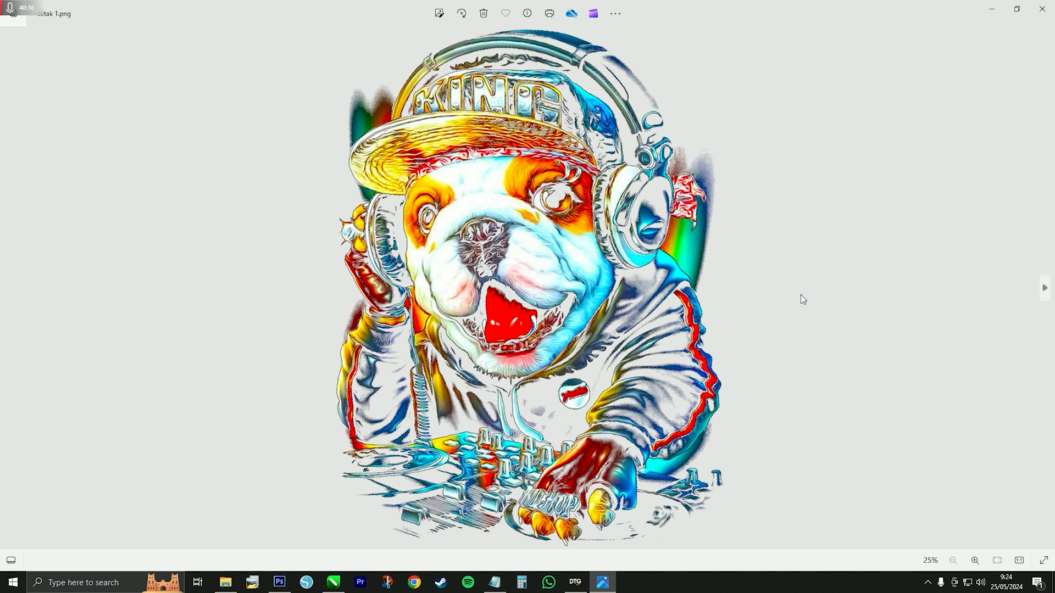
key(Right)
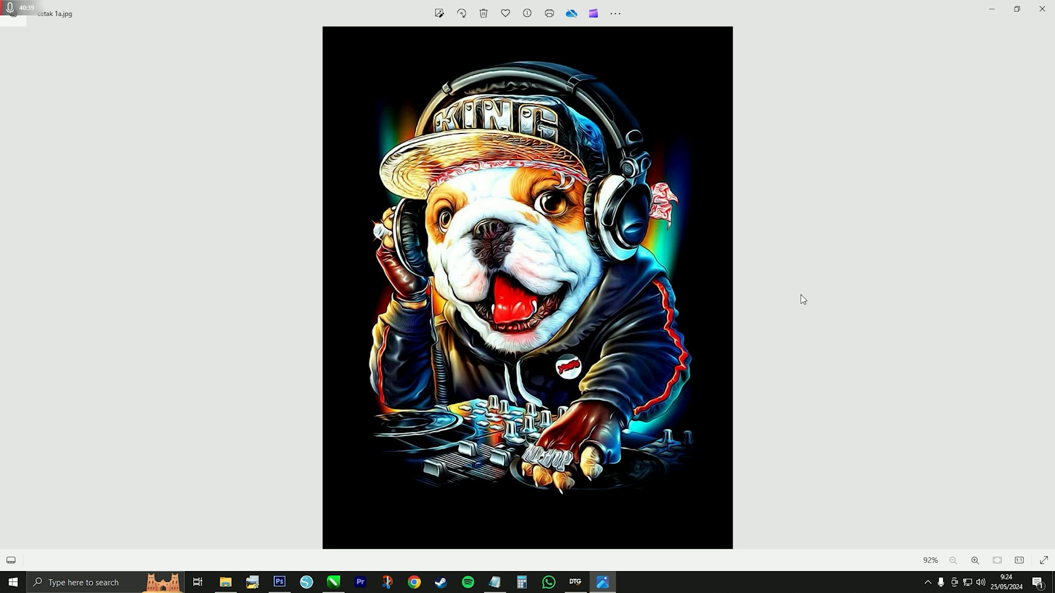
key(Left)
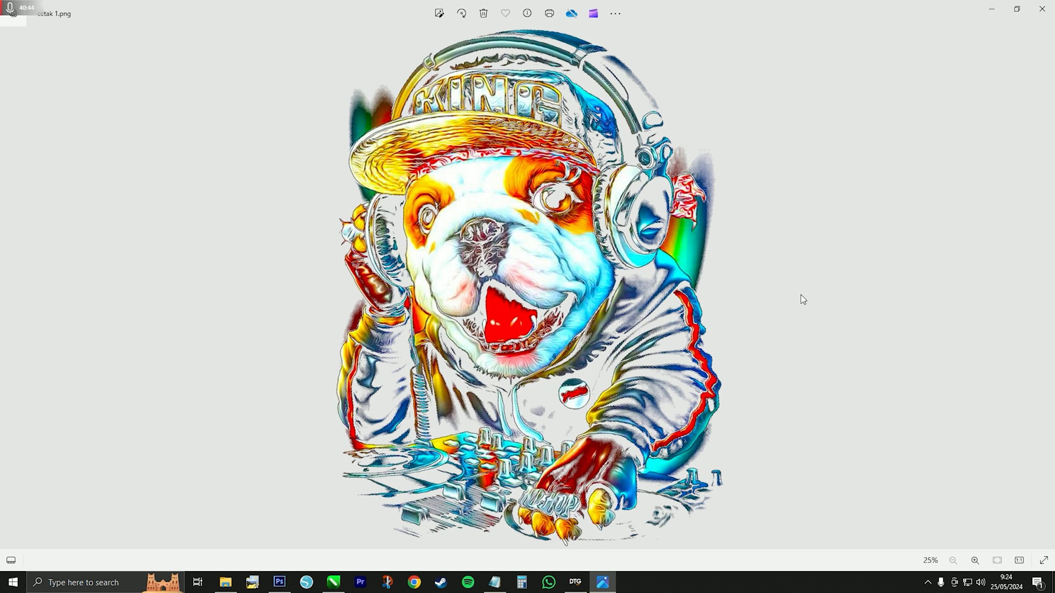
Step: Compare the rasterized samurai and tiger images, "cetak 2.png" and "cetak 3.png", with their original JPG versions
key(Right)
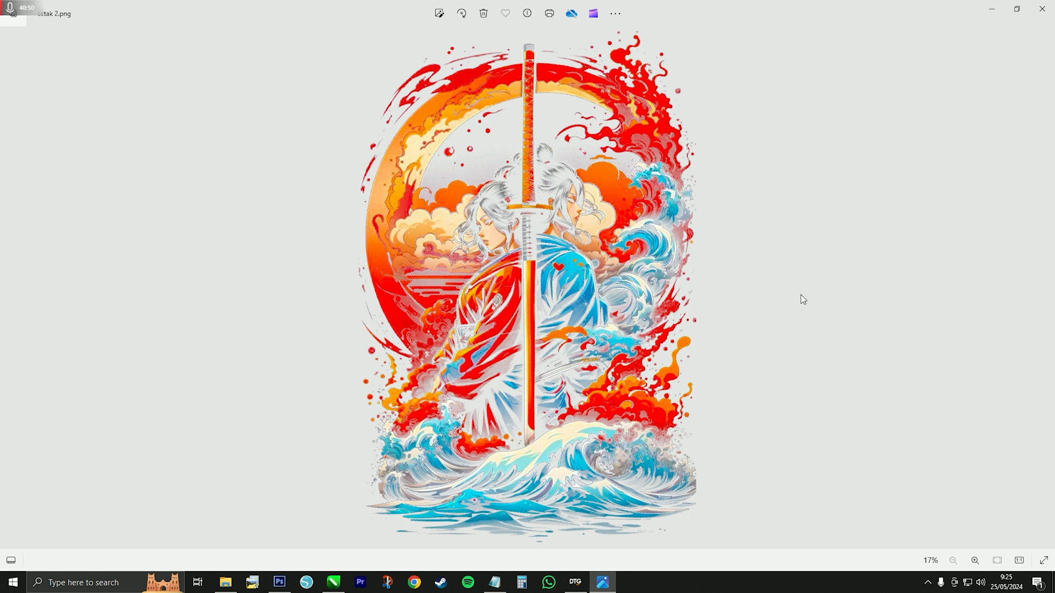
key(Right)
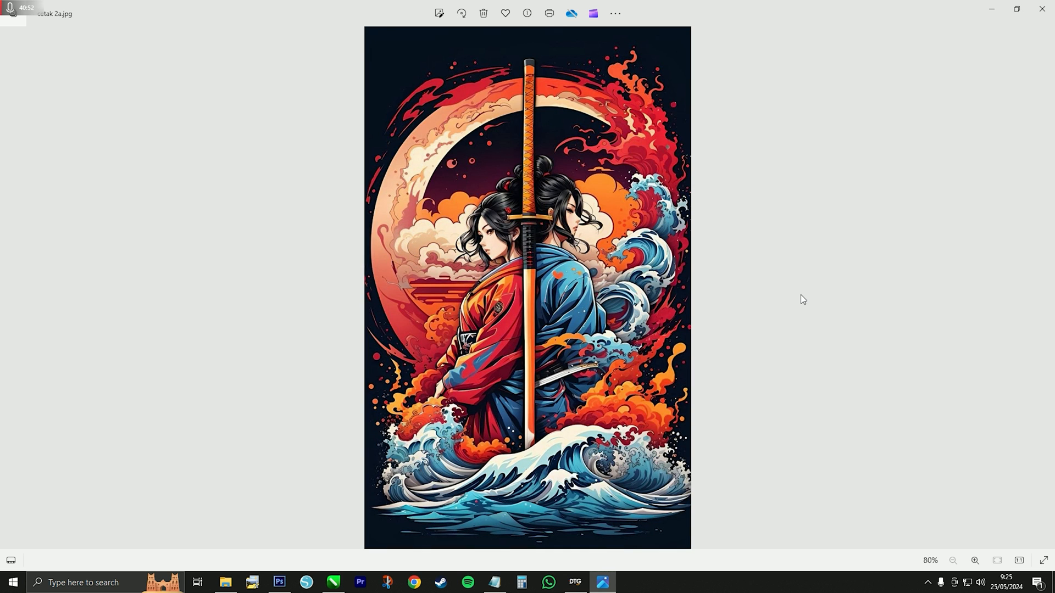
key(Left)
key(Right)
key(Right)
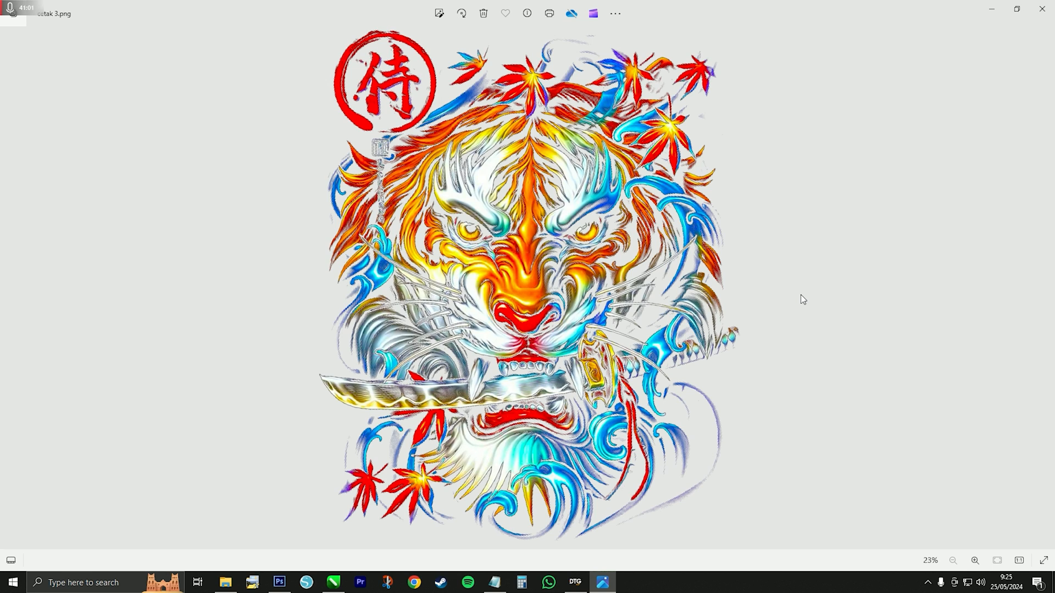
key(Right)
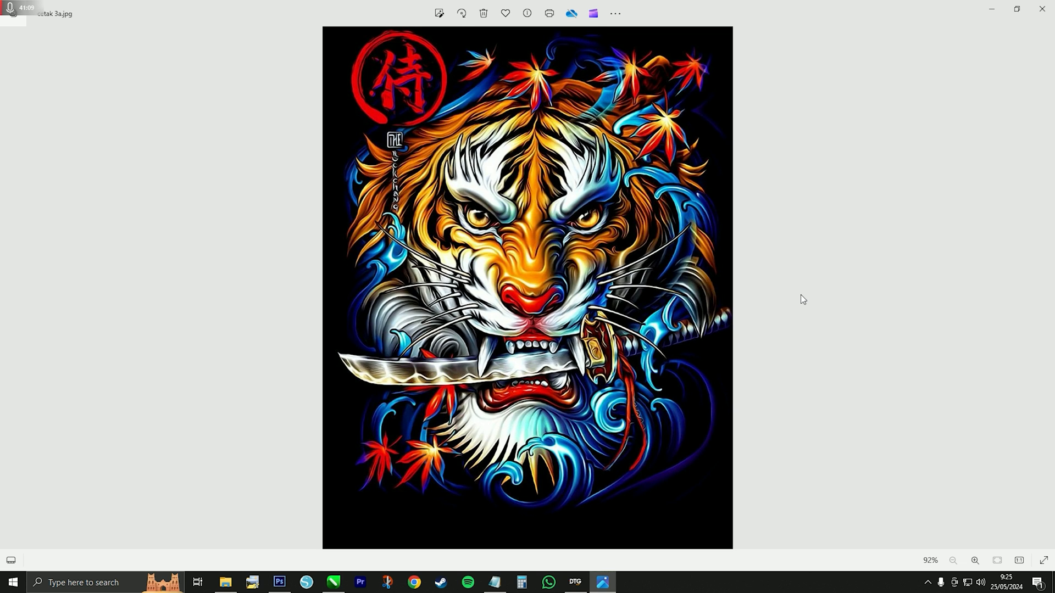
Step: Examine the halftone edges of the rasterized parrot in "cetak 4.png" up close and compare it with the original "cetak 4a.jpg"
key(Right)
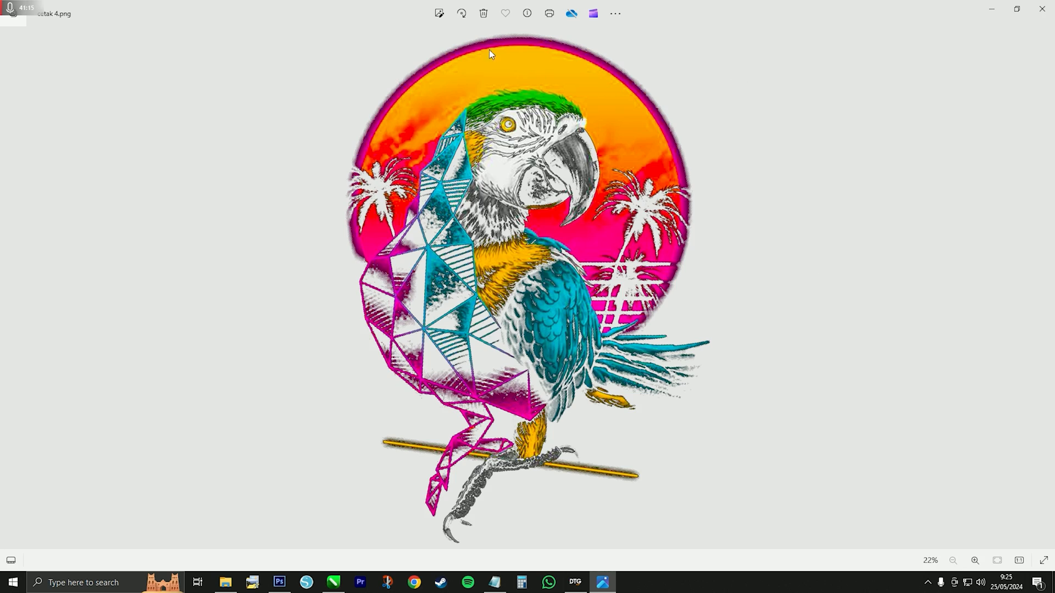
scroll(516, 68, up, 5)
scroll(351, 146, down, 3)
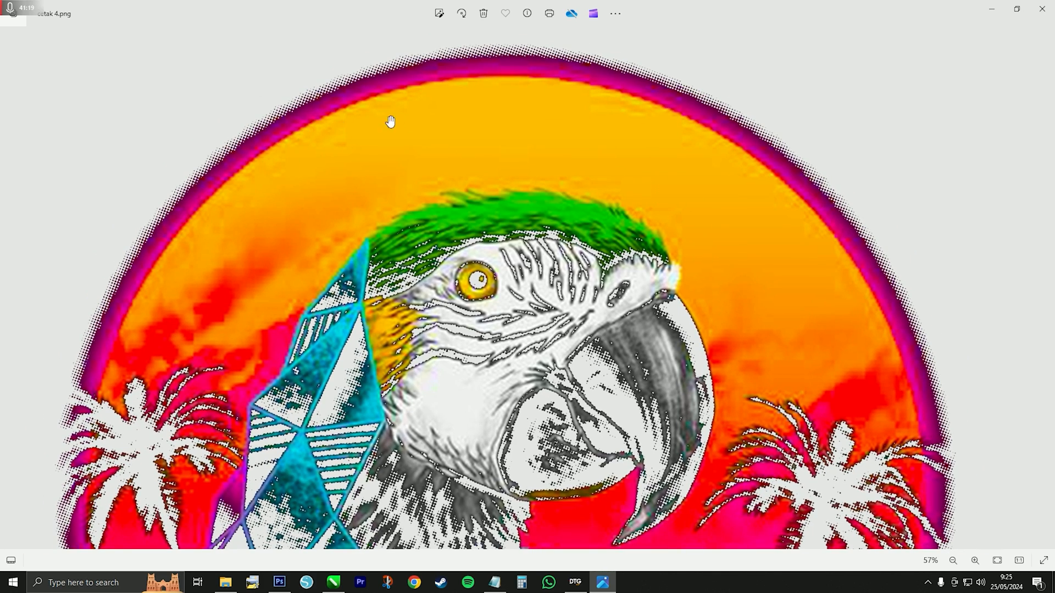
scroll(556, 206, down, 4)
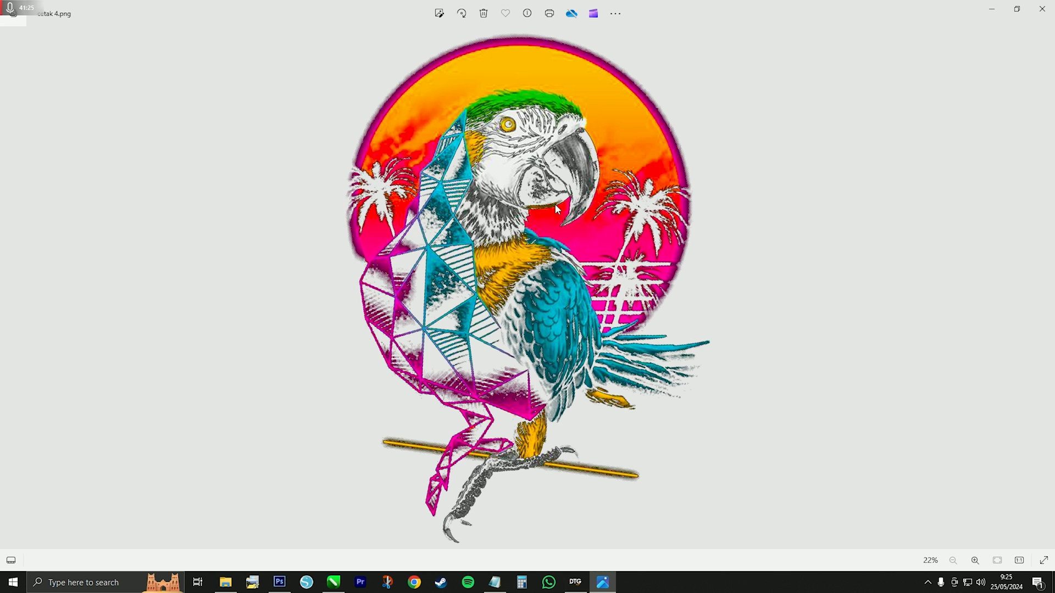
key(Left)
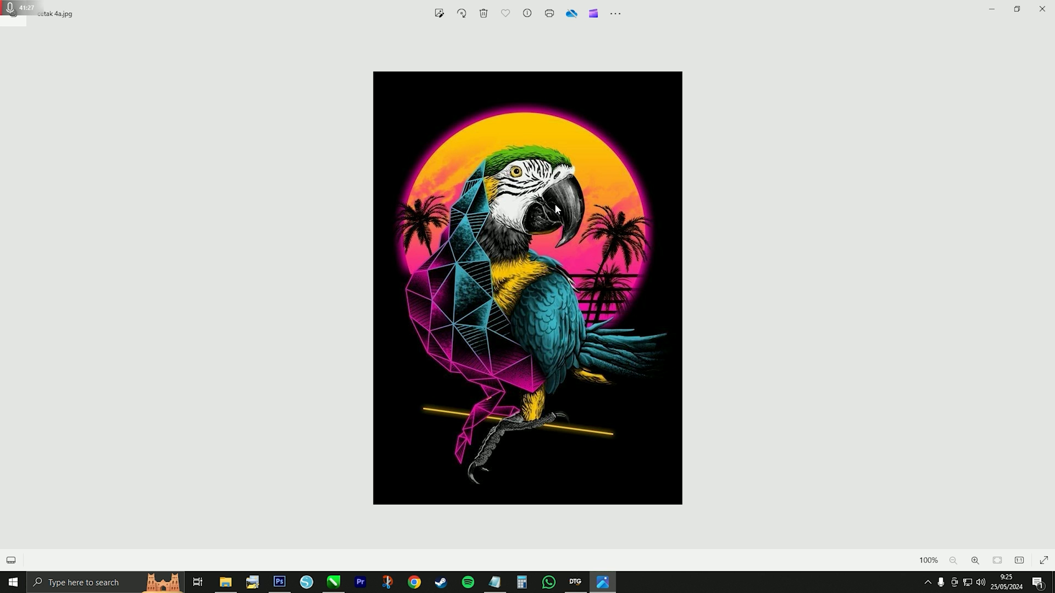
key(Right)
key(Left)
key(Right)
key(Left)
Step: Compare the rasterized fighter in "cetak 5.png" with the original "cetak 5a.jpg", and close the image viewer
key(Left)
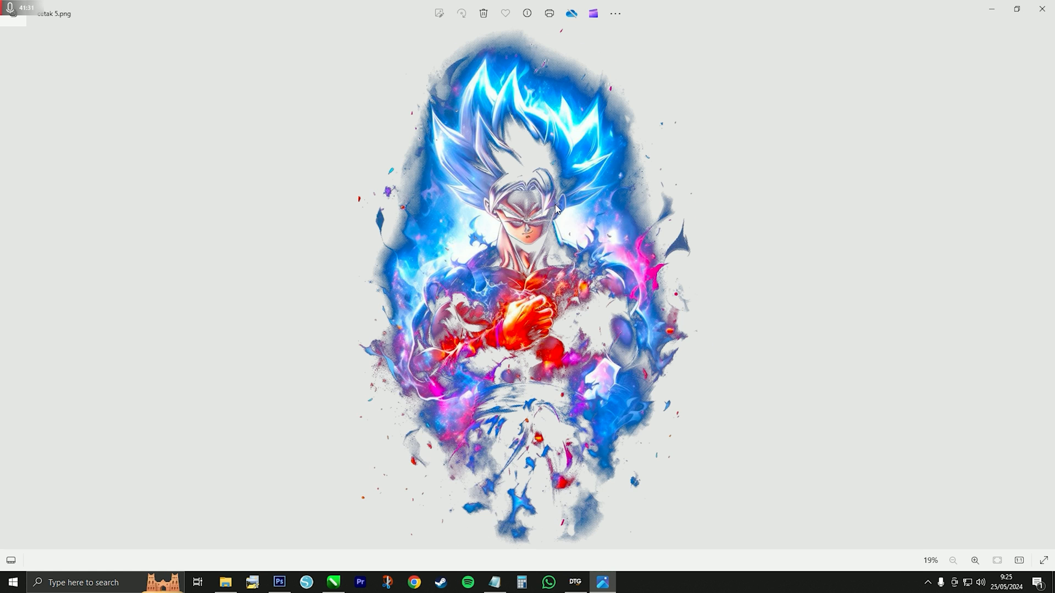
key(Left)
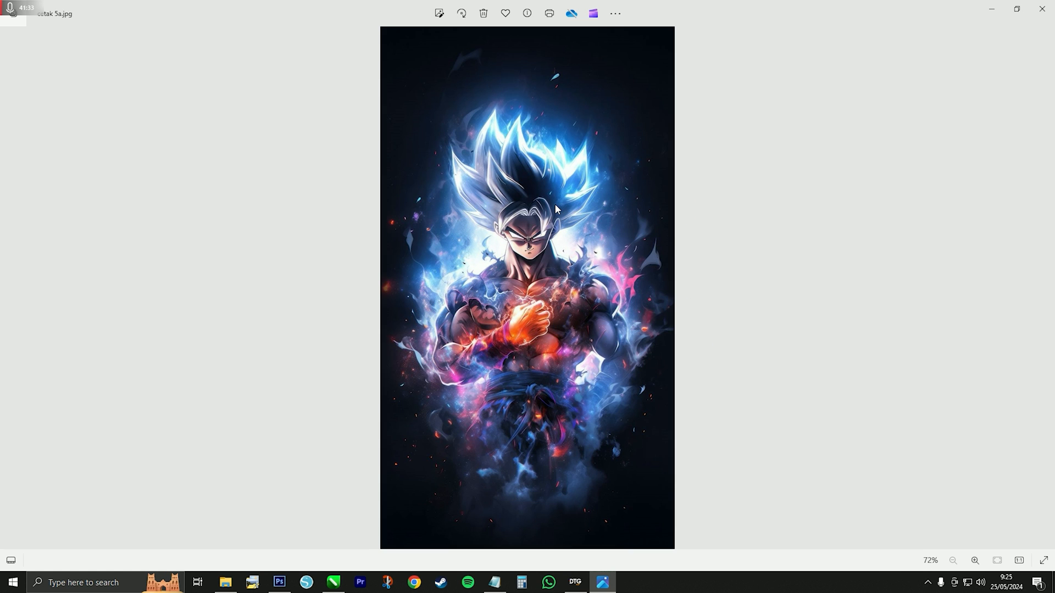
key(Right)
key(Left)
key(Right)
key(Left)
click(1040, 11)
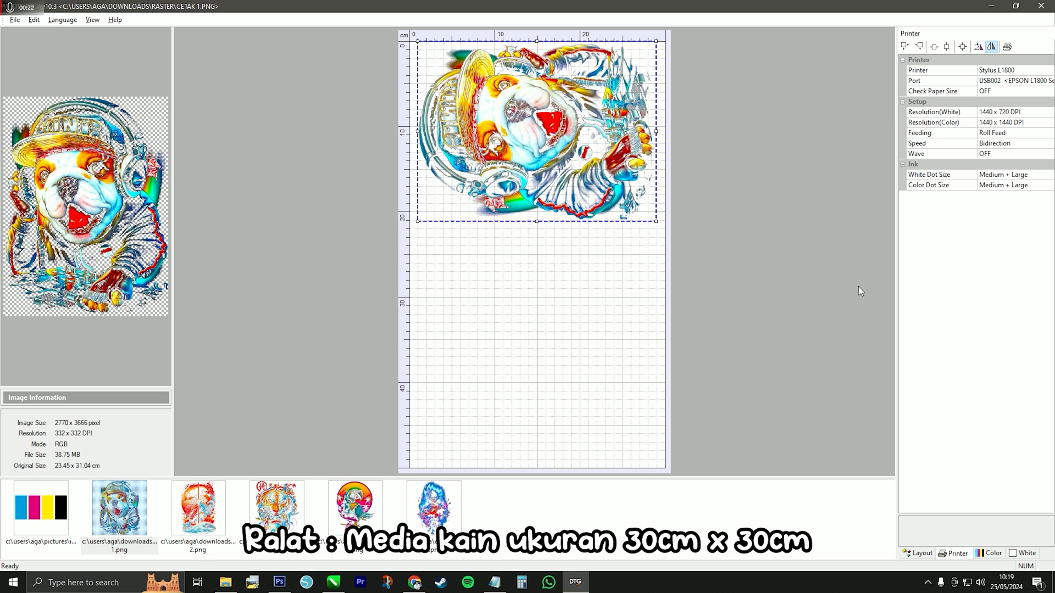
Step: Review the layout and printer settings for the bulldog print in the RIP software
click(931, 555)
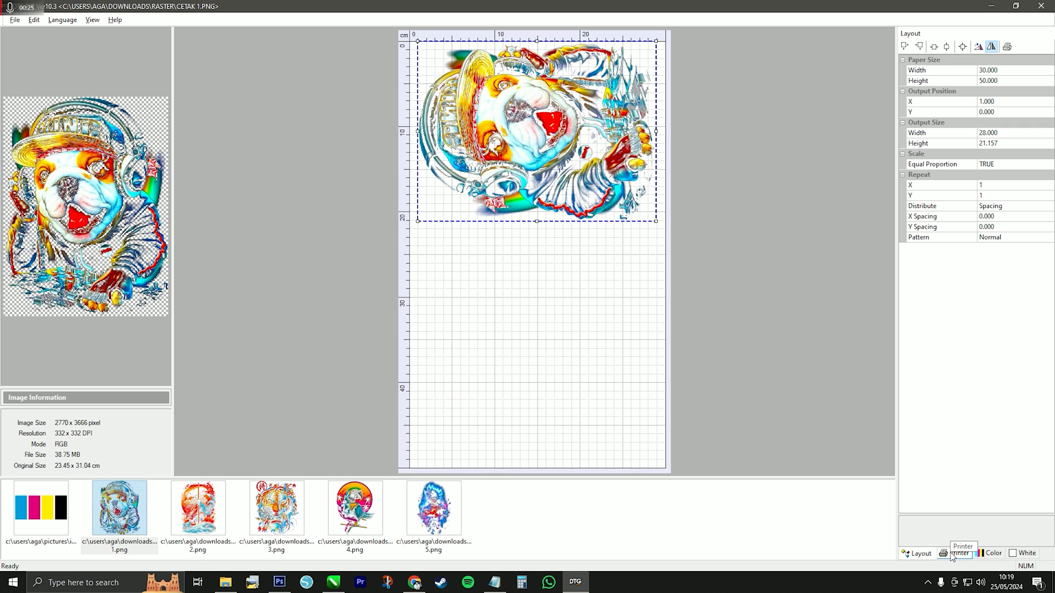
click(953, 554)
click(916, 554)
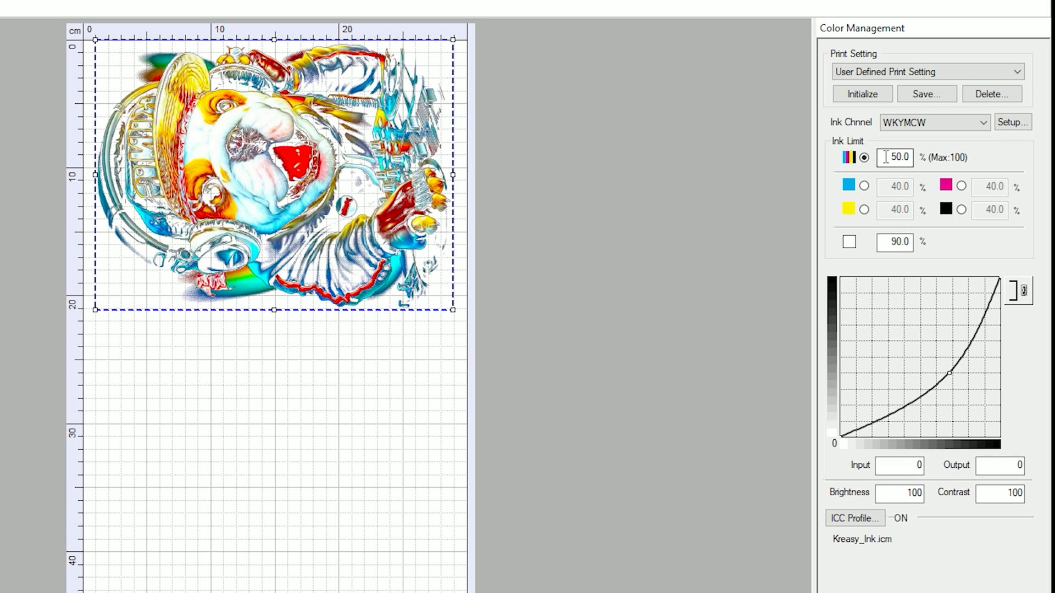
Step: Examine the overall color and white ink limits in the bulldog print's color management settings
click(891, 242)
click(893, 156)
click(892, 242)
click(892, 157)
click(892, 241)
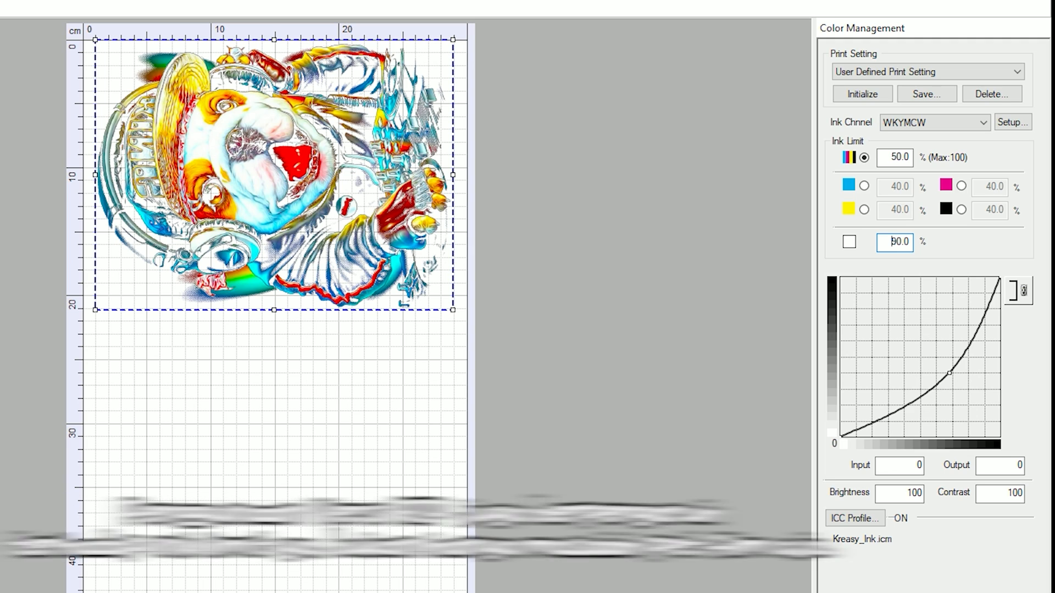
click(882, 158)
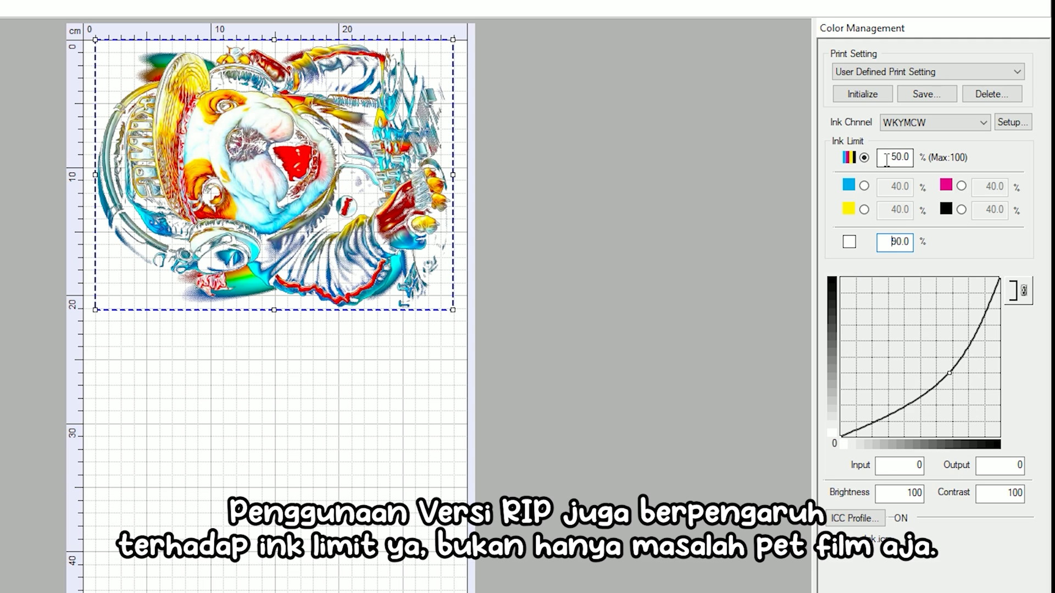